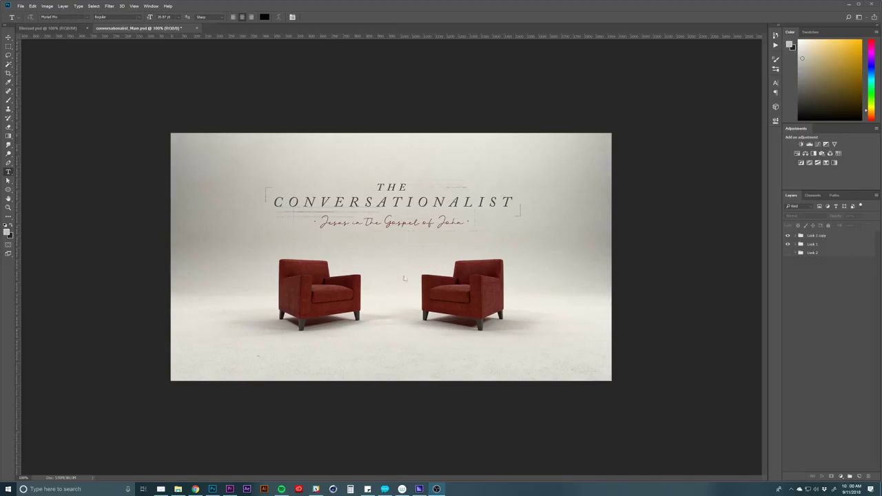
Expand the Look 1 group to inspect its subgroups, and hide it to leave only Look 1 copy showing
left_click(797, 248)
left_click(796, 246)
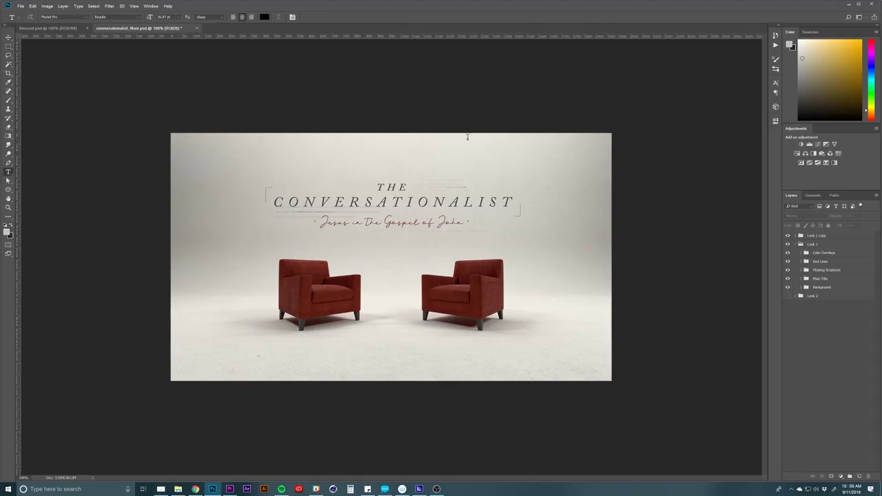
left_click(821, 270)
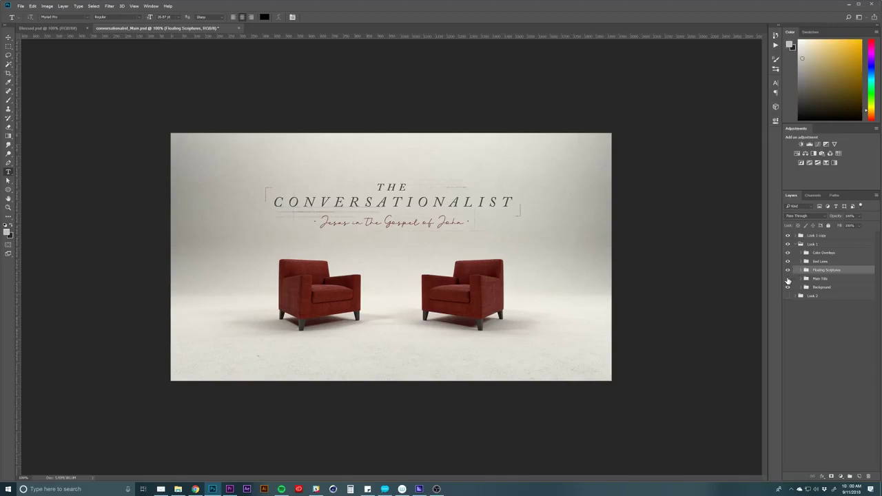
left_click(792, 244)
left_click(787, 235)
left_click(787, 236)
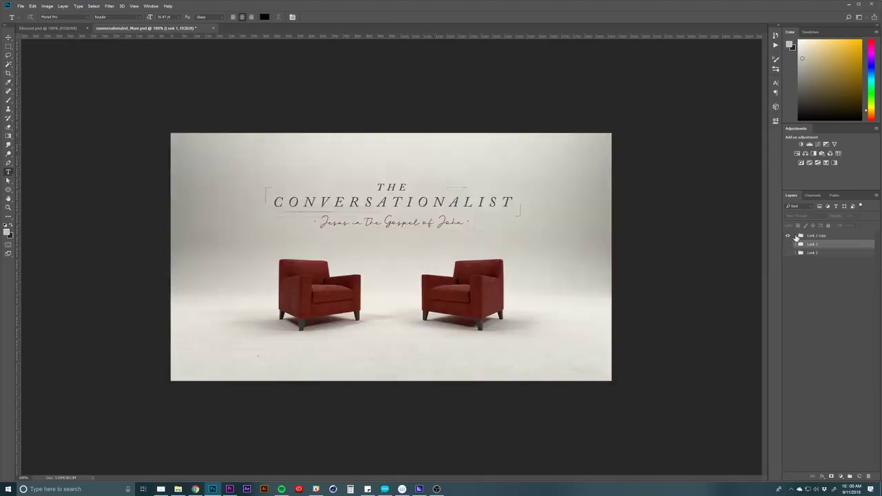
Expand the Look 1 copy group and compare the artwork with and without its Main Title
left_click(795, 235)
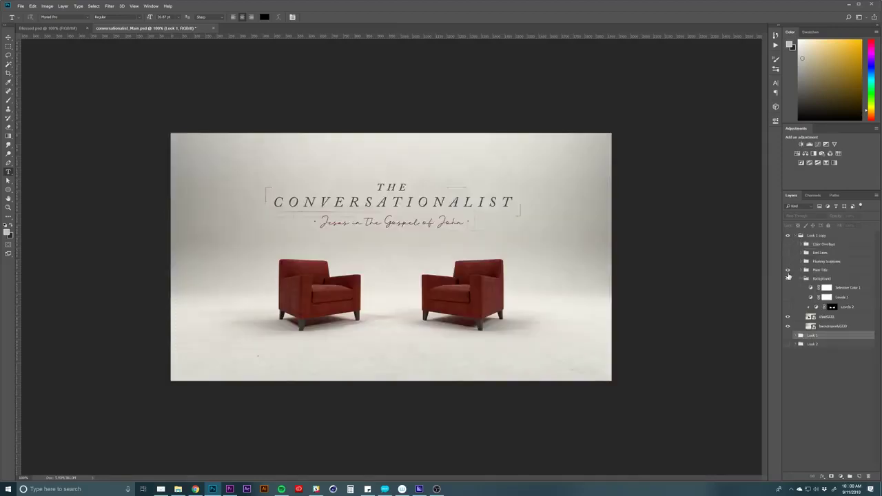
left_click(788, 271)
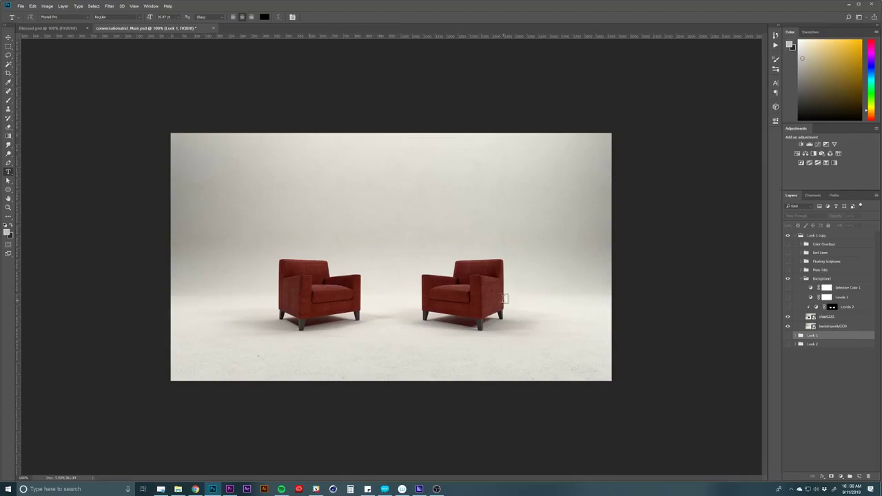
left_click(788, 270)
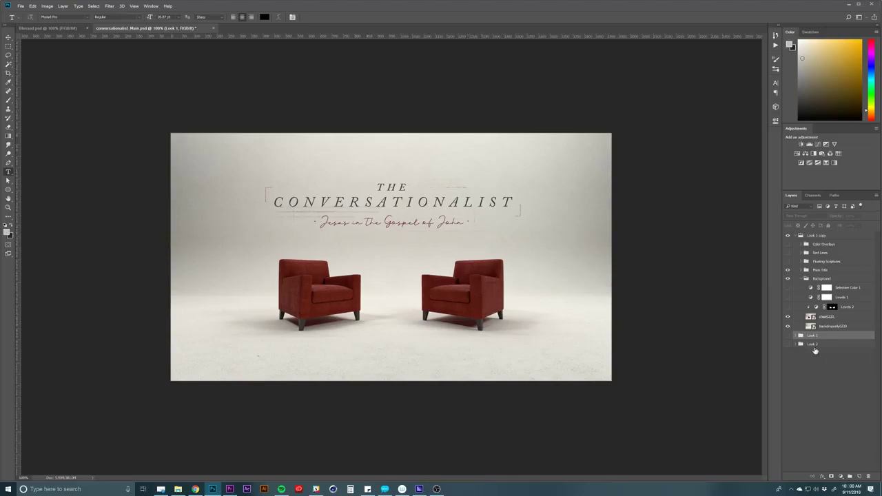
left_click(801, 279)
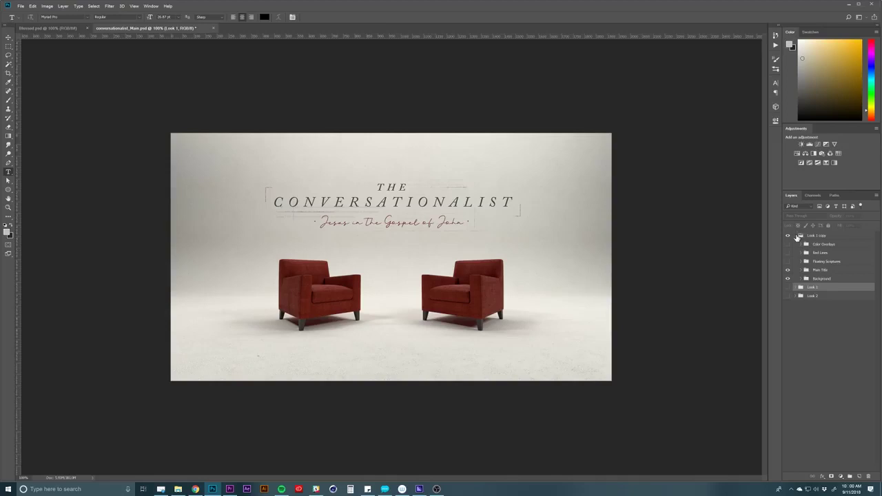
Make the Look 1 group and all its subgroups visible, and collapse the Look 1 and Look 1 copy groups
left_click(799, 287)
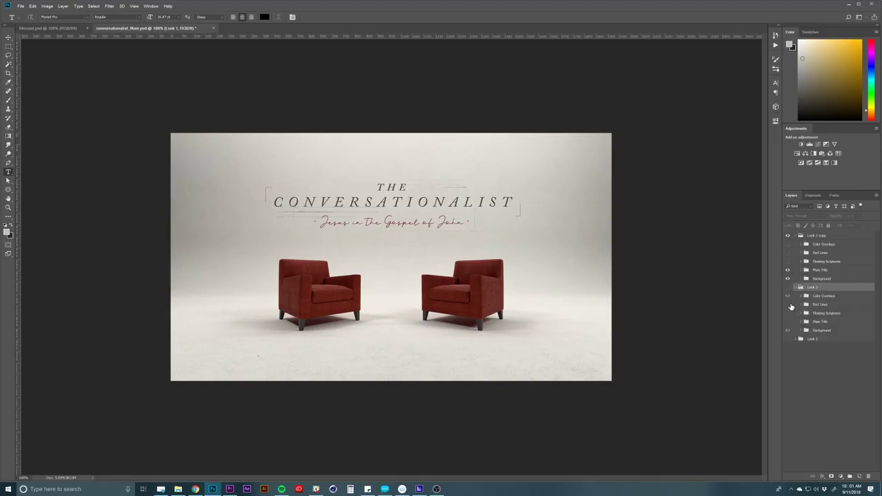
left_click(788, 312)
left_click_drag(788, 331, 787, 312)
left_click(802, 331)
left_click(802, 332)
left_click(799, 288)
left_click(795, 237)
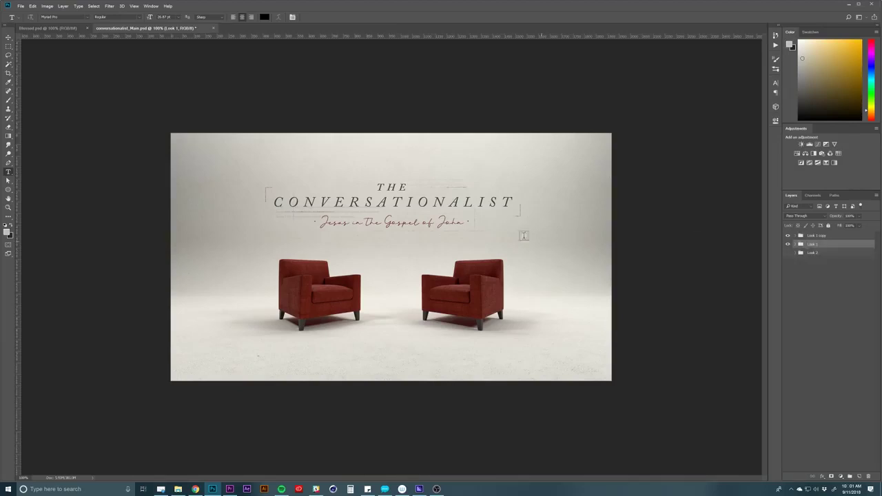
Toggle the Look 1 copy group to compare it with Look 1, leaving Look 1 copy hidden
left_click(788, 235)
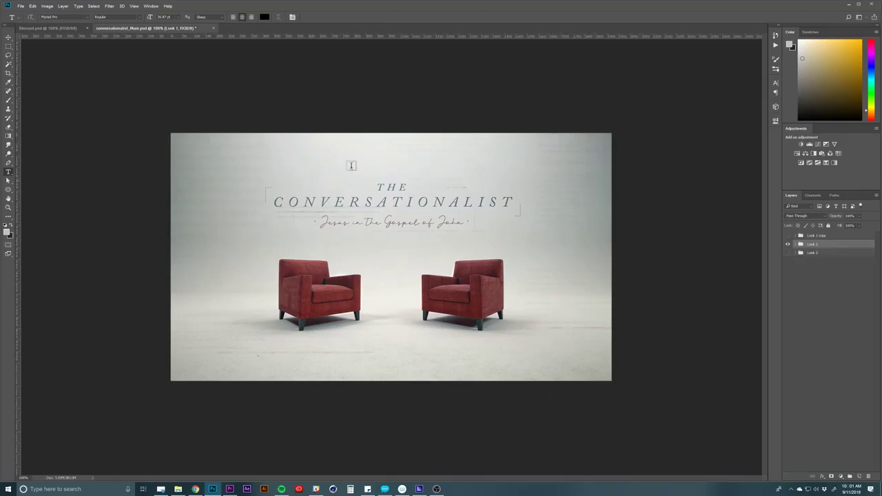
left_click(788, 235)
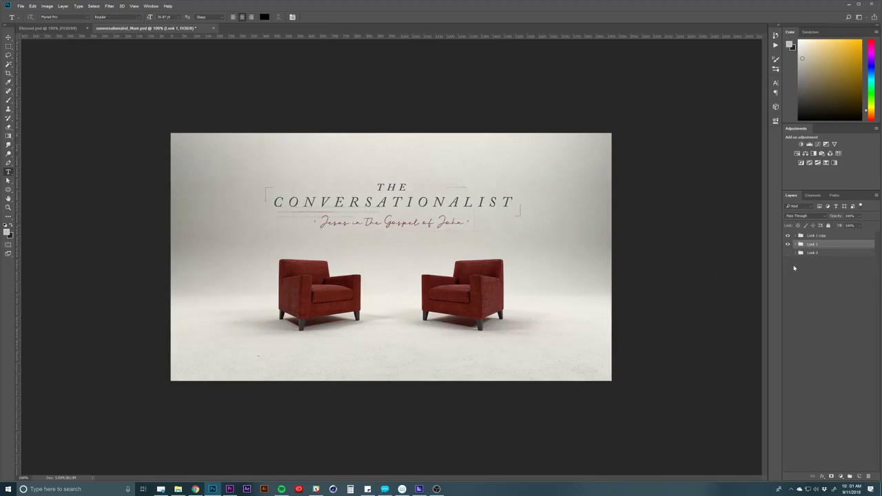
left_click(788, 236)
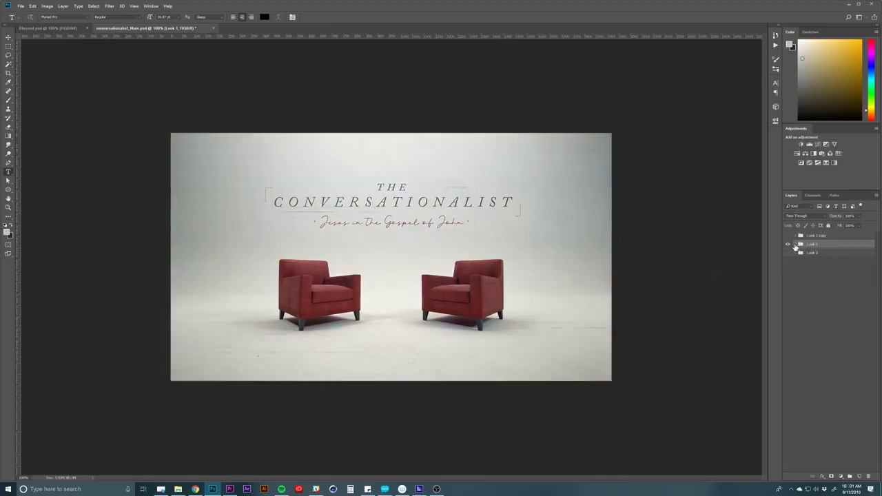
Hide the Color Overlays, Red Lines, Floating Scriptures and Main Title subgroups of Look 1, and expand its Background group
left_click(796, 244)
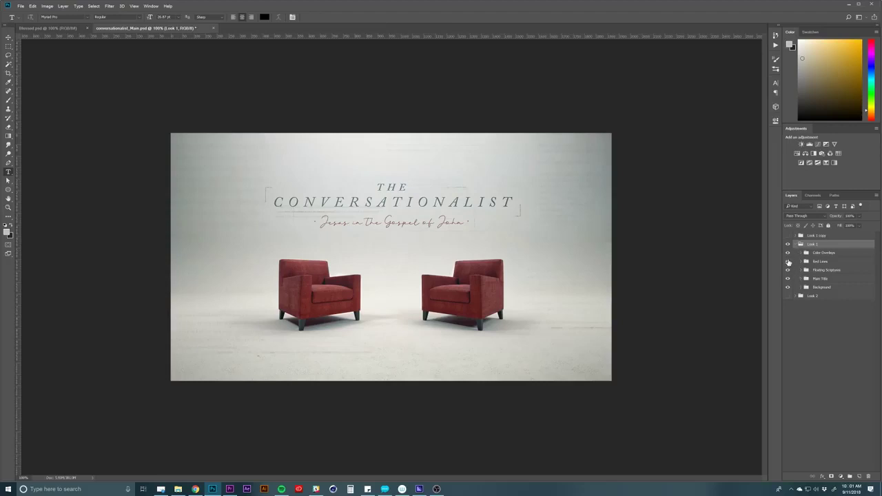
left_click(788, 270)
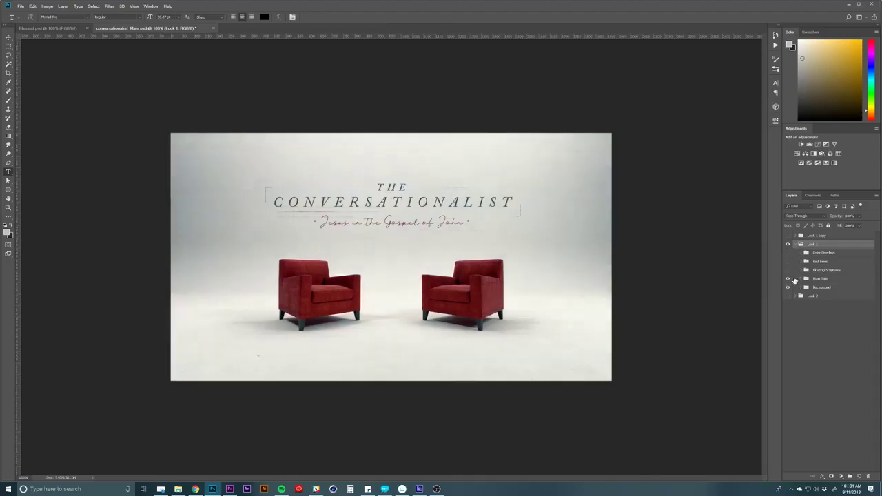
left_click(800, 279)
left_click(801, 279)
left_click(800, 287)
left_click(787, 278)
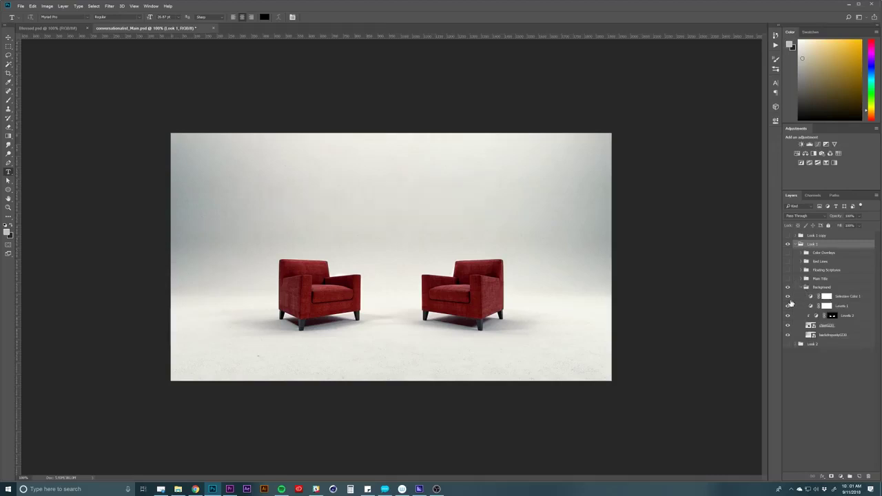
Select the Levels 2 adjustment layer in the Background group and try to open its settings
left_click(852, 316)
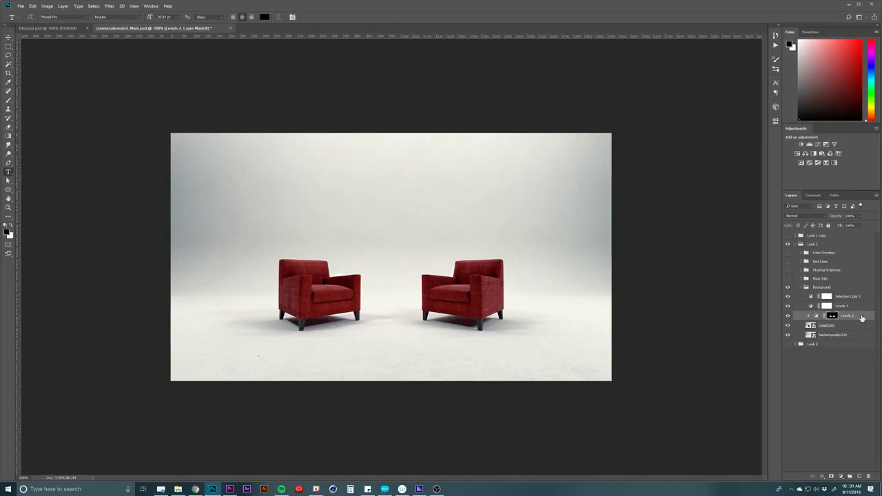
left_click(817, 314)
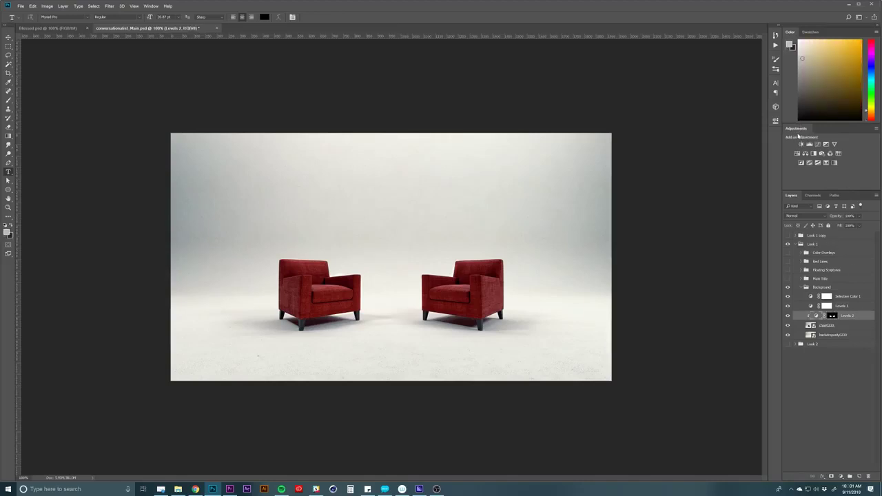
left_click(150, 6)
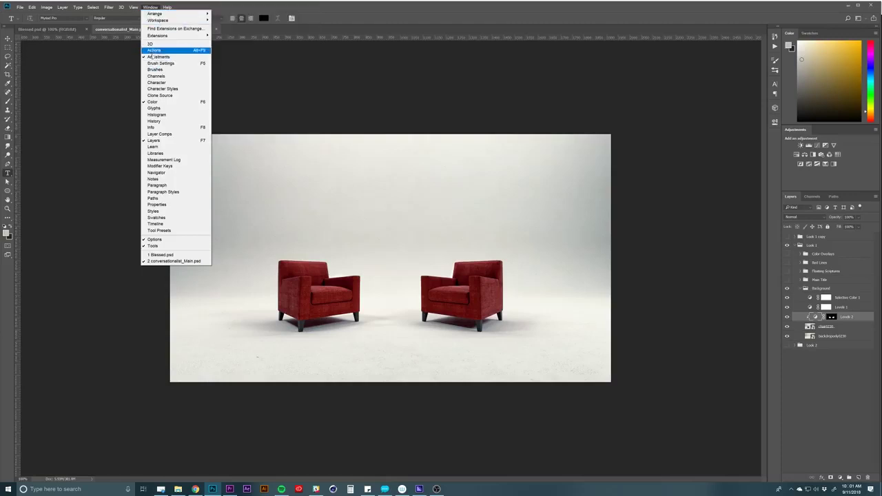
left_click(148, 8)
left_click_drag(228, 8, 230, 6)
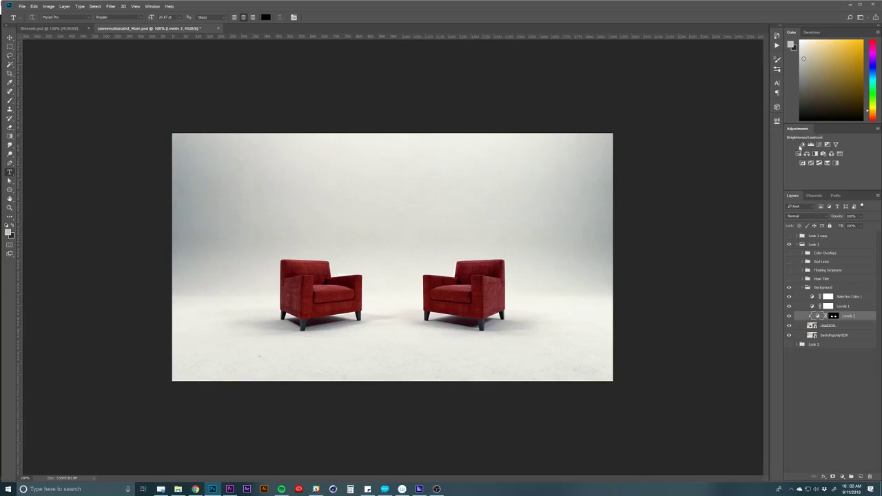
double_click(848, 316)
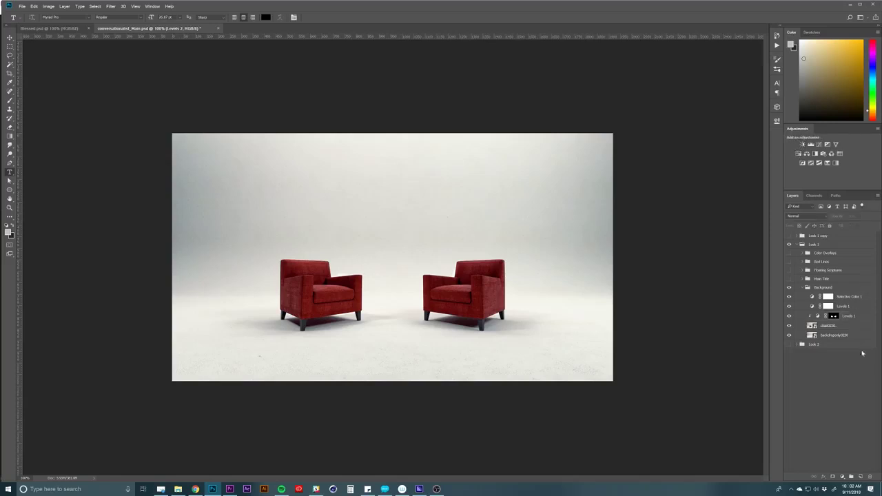
left_click(863, 319)
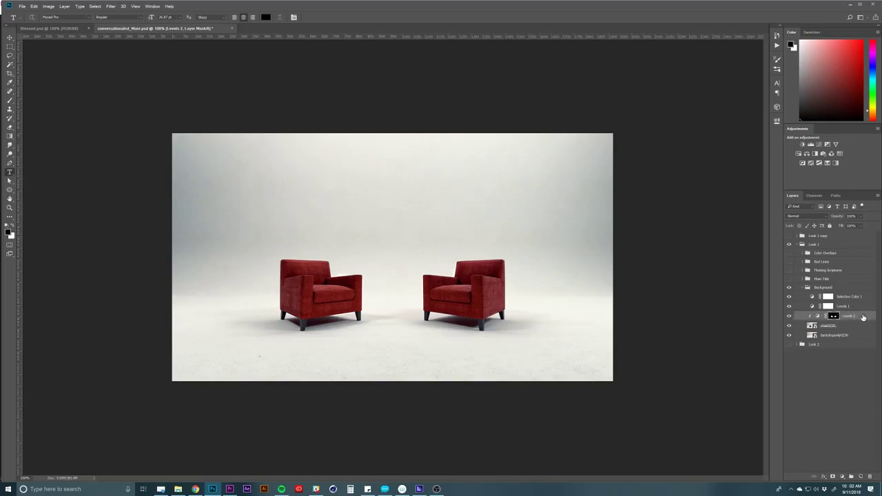
left_click(863, 317)
Hide the Selective Color 1 and Levels 1 adjustments, leaving Levels 2 as the only visible adjustment on the chairs
left_click(790, 316)
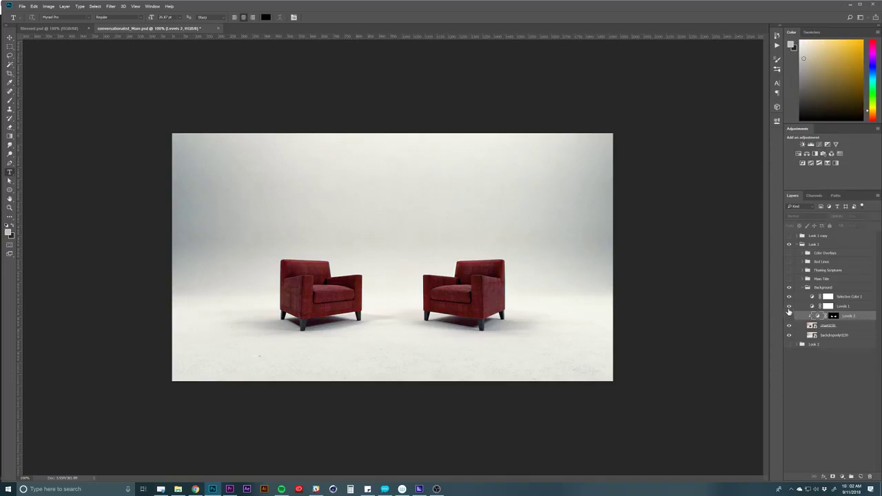
left_click(789, 303)
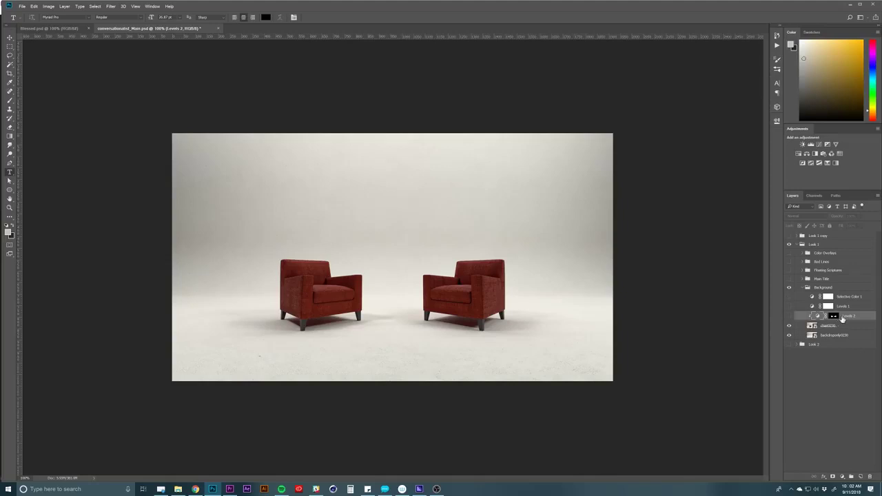
left_click(789, 317)
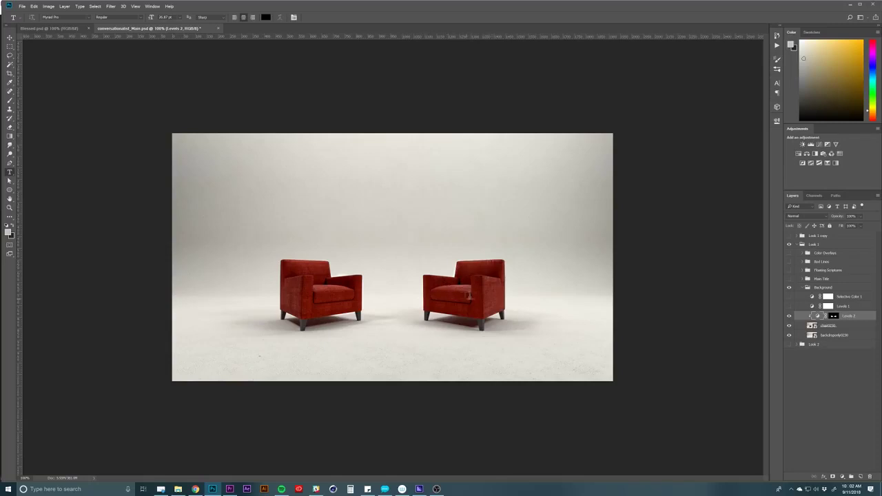
Delete the layer mask of Levels 2 and replace it with a black mask that hides the whole adjustment
left_click(831, 317)
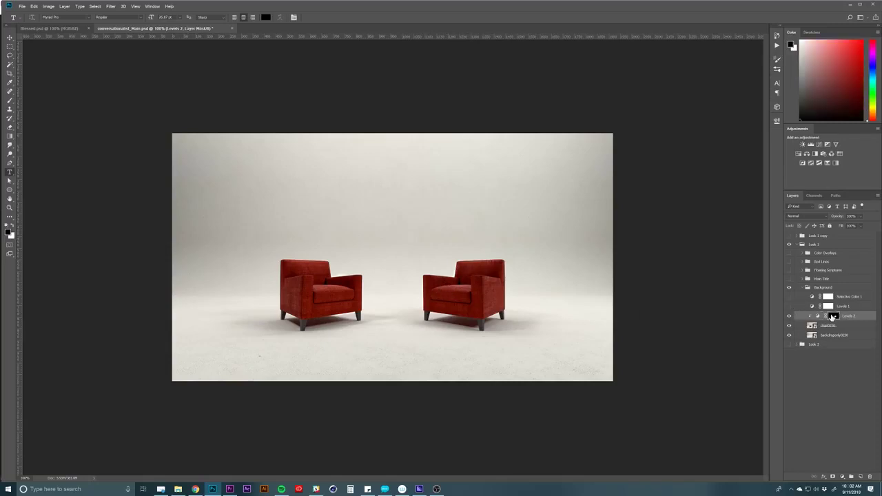
right_click(835, 319)
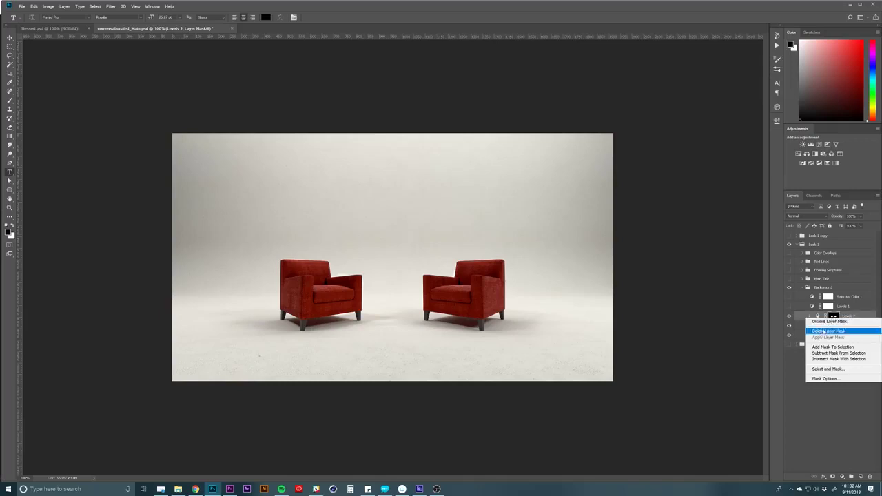
left_click(826, 332)
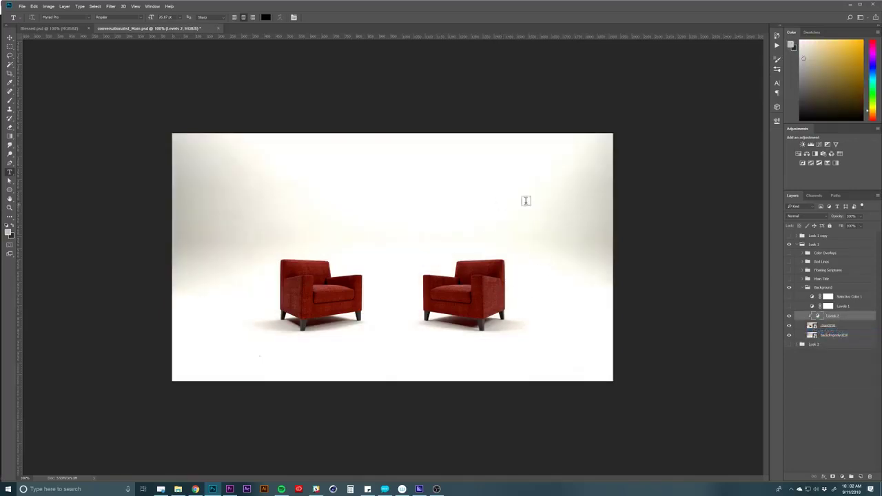
left_click(832, 477, "alt")
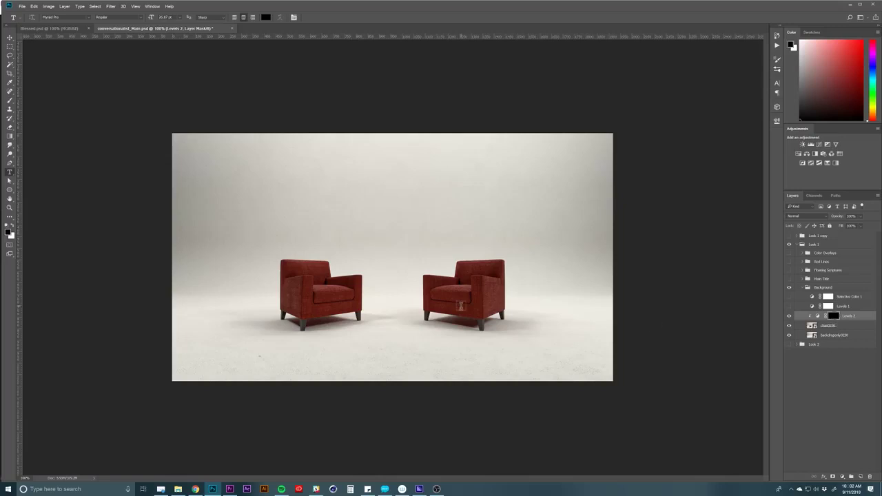
Activate the Brush tool and set the foreground color to white for painting the right chair on the Levels 2 mask
key("z")
left_click(489, 292)
left_click_drag(489, 292, 480, 221)
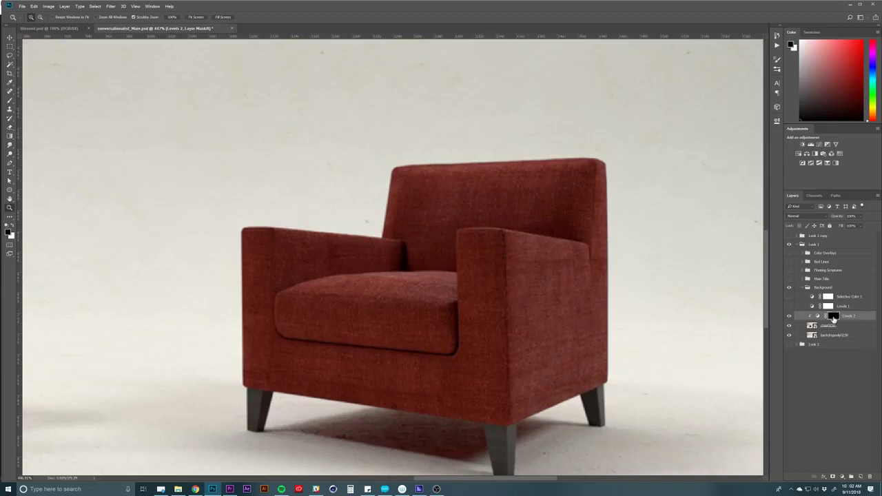
key("b")
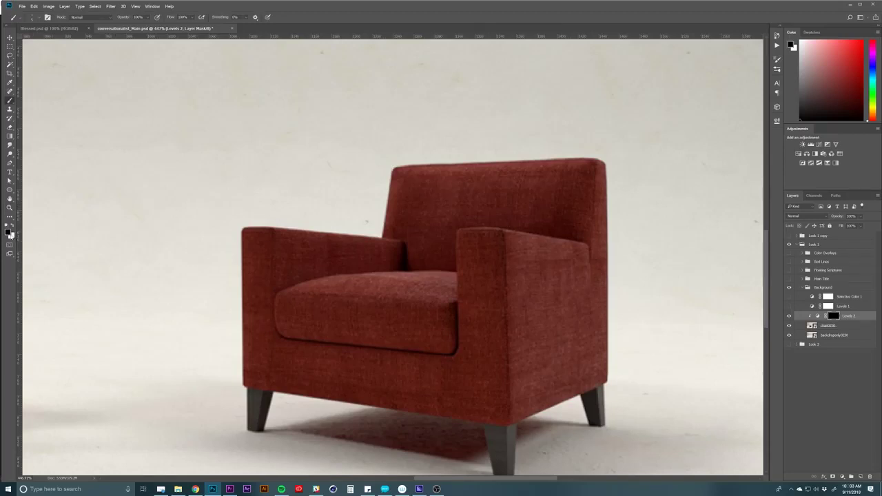
left_click(13, 227)
left_click(8, 232)
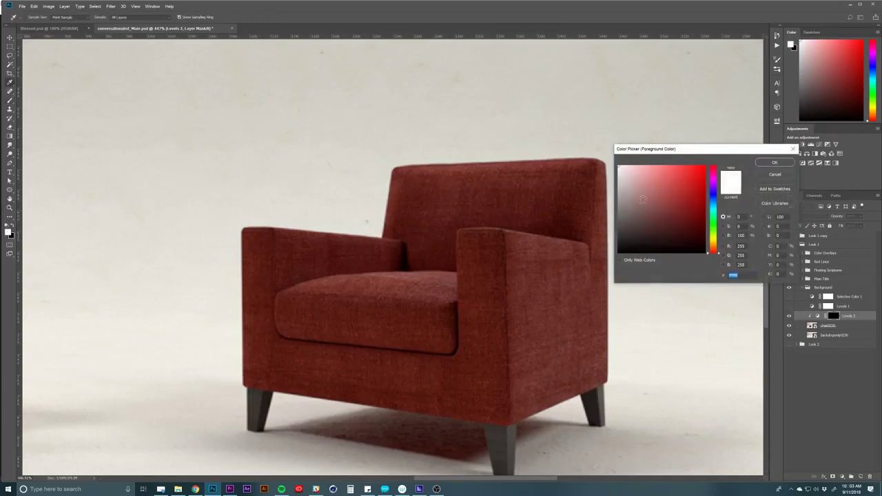
left_click(774, 163)
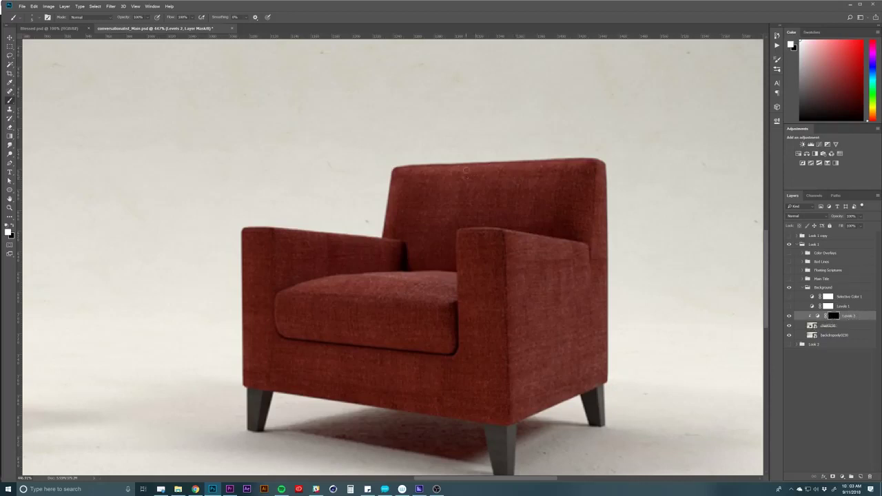
Try a large white brush stroke across the right chair on the Levels 2 mask, and undo it
key("bracketright")
key("bracketright")
key("bracketright")
key("bracketright")
mouse_move(394, 183)
left_mouse_down()
mouse_move(640, 341)
mouse_move(661, 369)
left_mouse_up()
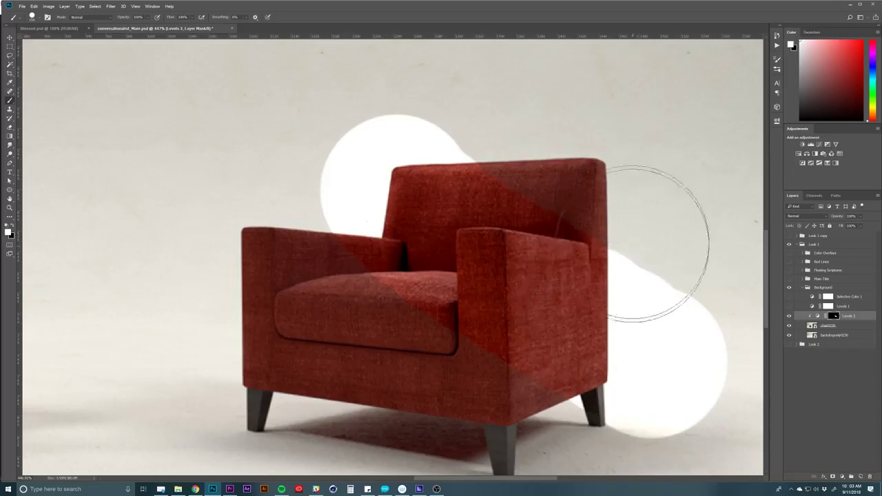
key("ctrl+z")
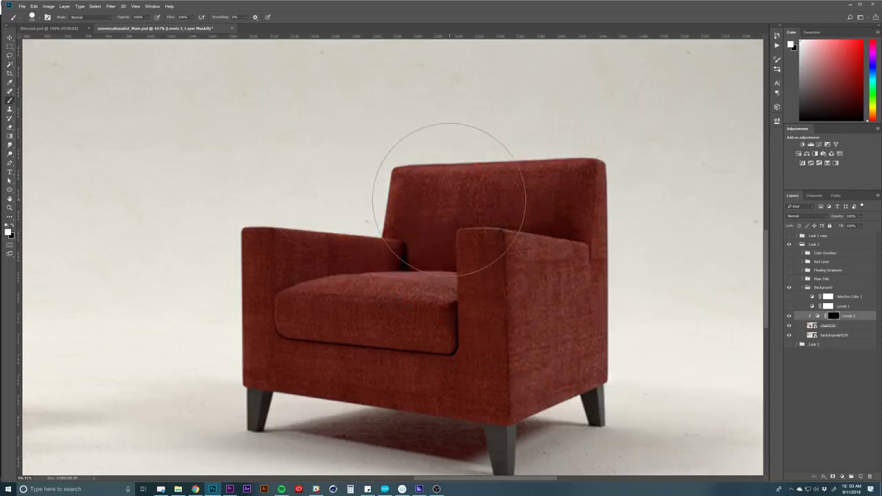
Shrink the white brush at 100% hardness and paint along the right chair's top, right and bottom edges on the Levels 2 mask
key("bracketleft")
key("bracketleft")
right_click(427, 198)
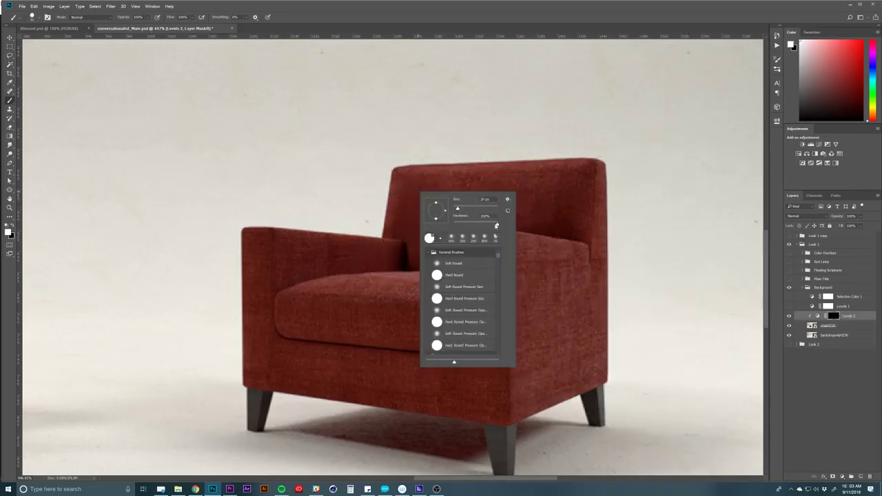
left_click(435, 175)
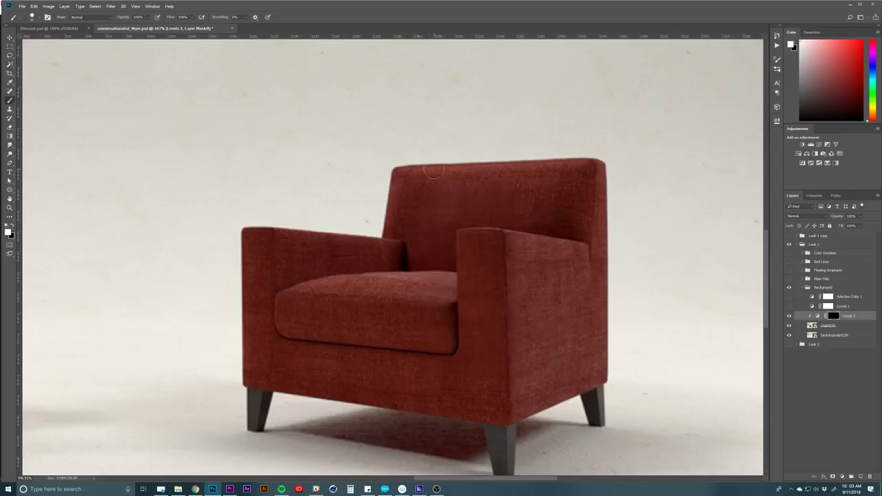
key("bracketleft")
key("bracketleft")
left_click(595, 163, "shift")
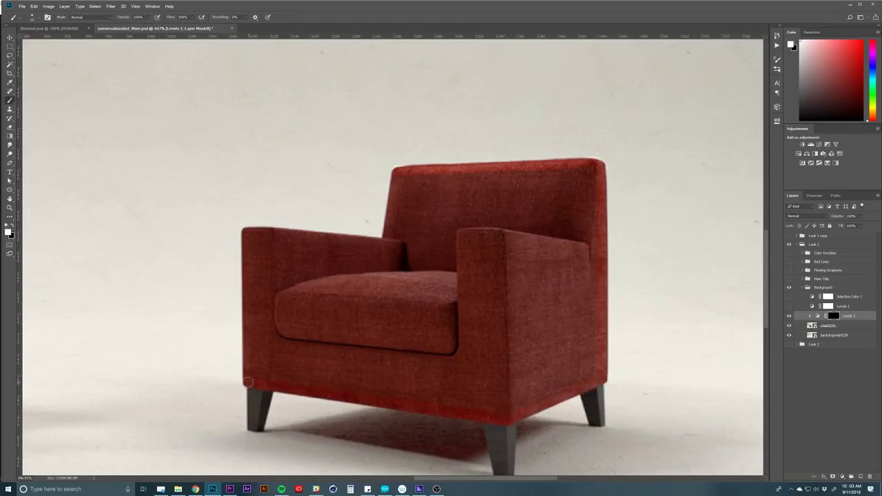
Paint white along the right chair's remaining outline, and roughly over its front armrest and seat cushion on the Levels 2 mask
left_click(245, 232, "shift")
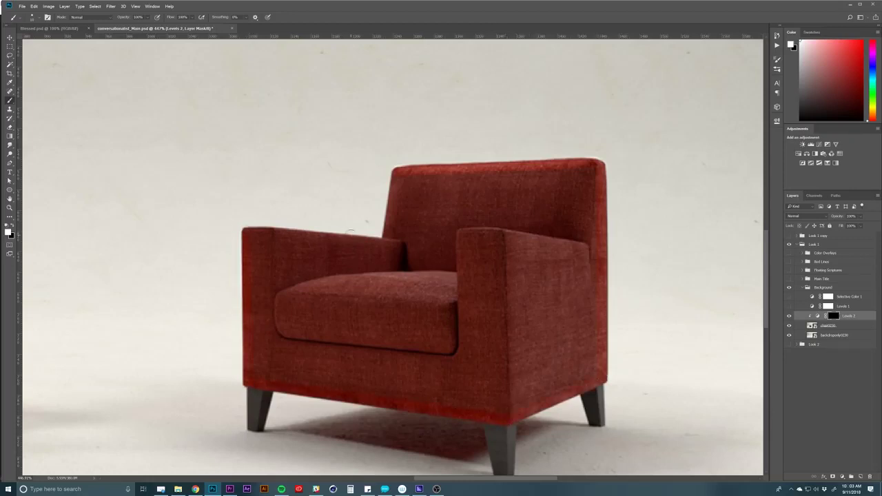
left_click(383, 239, "shift")
left_click(396, 172, "shift")
left_click_drag(497, 180, 493, 270)
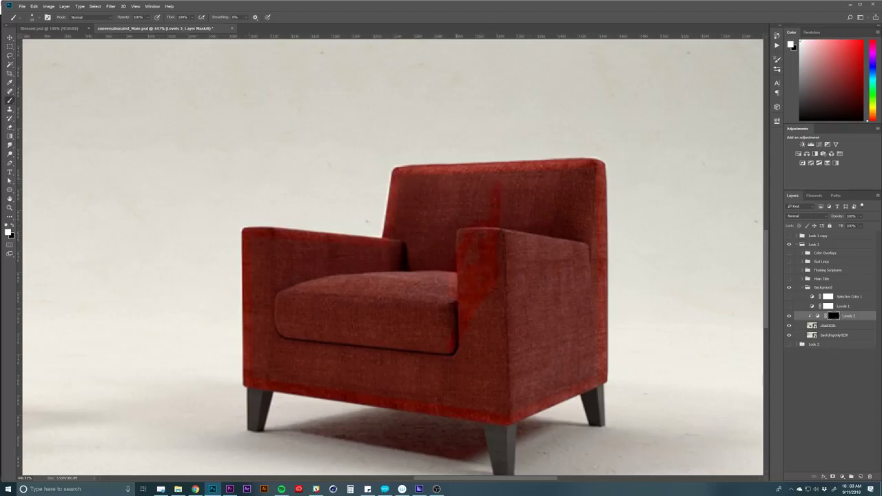
mouse_move(421, 279)
left_mouse_down()
mouse_move(410, 305)
mouse_move(411, 278)
left_mouse_up()
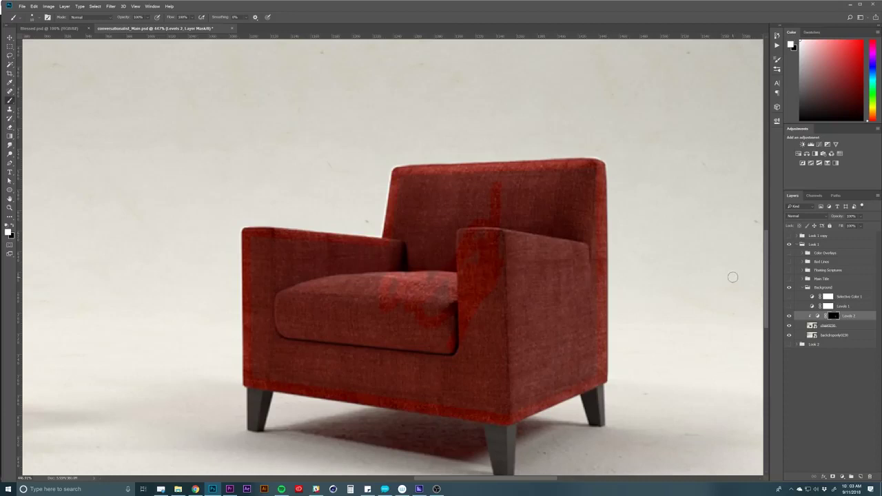
Undo the brush strokes and the mask replacement to restore the original Levels 2 mask, and select that mask
key("ctrl+alt+z")
key("ctrl+alt+z")
key("ctrl+alt+z")
key("ctrl+alt+z")
key("ctrl+alt+z")
key("ctrl+alt+z")
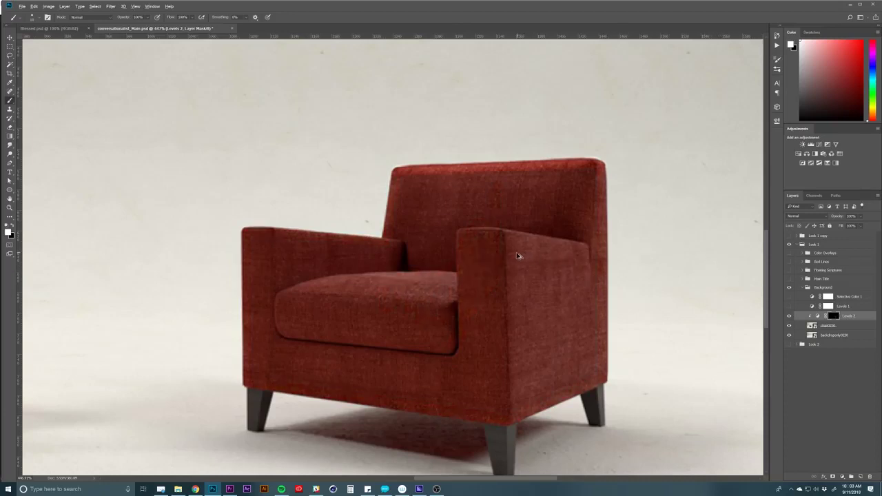
key("ctrl+alt+z")
key("ctrl+alt+z")
key("ctrl+alt+z")
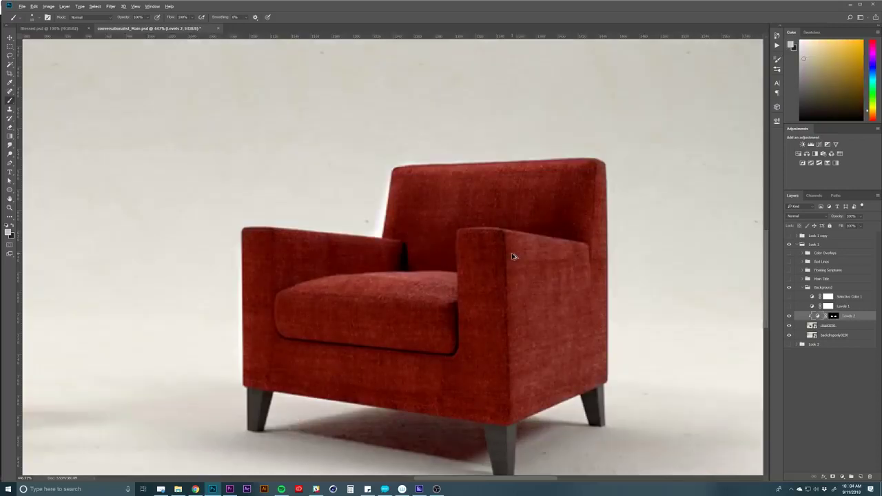
left_click(834, 316)
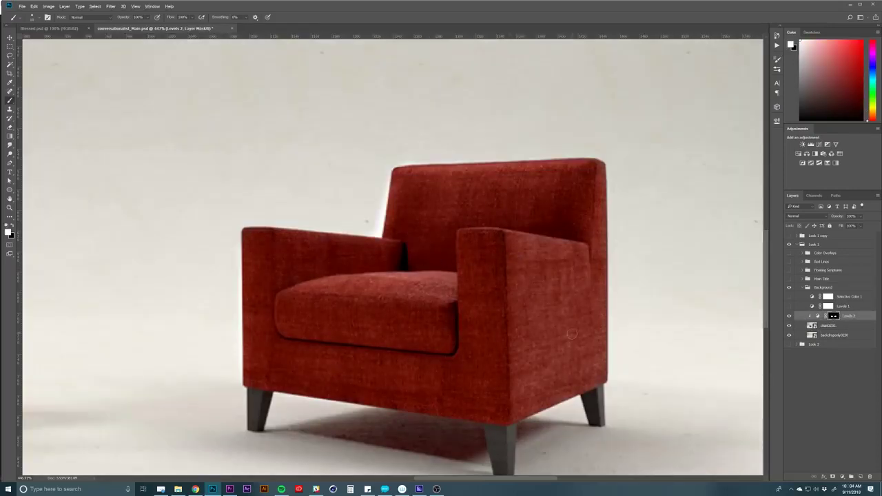
View both chairs in the full image and open the settings of the Levels 2 adjustment
key("z")
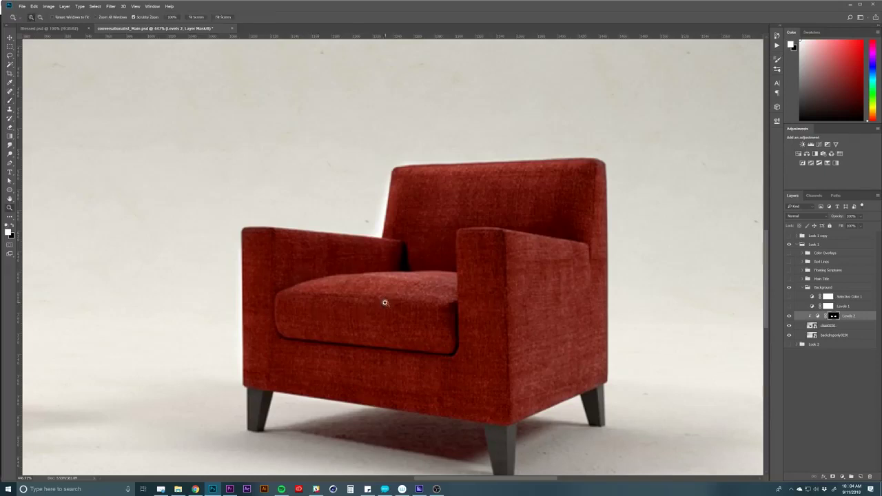
left_click_drag(383, 305, 301, 315)
left_click(302, 315, "alt")
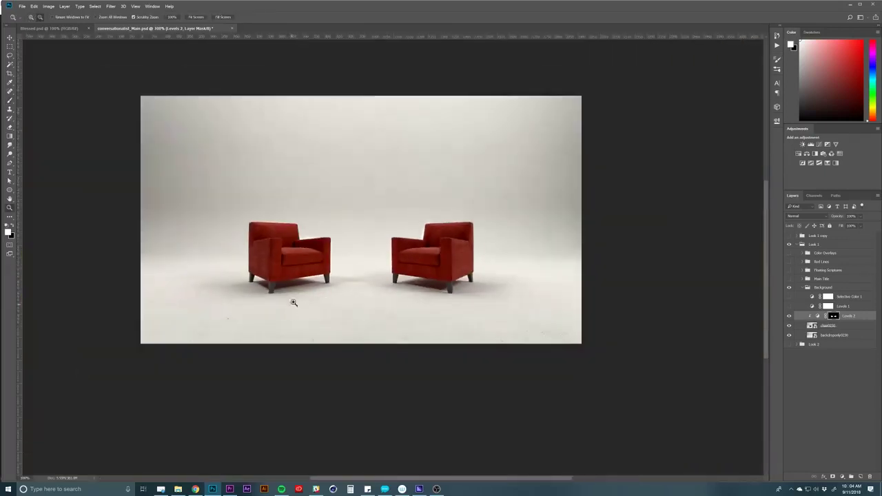
left_click(399, 236)
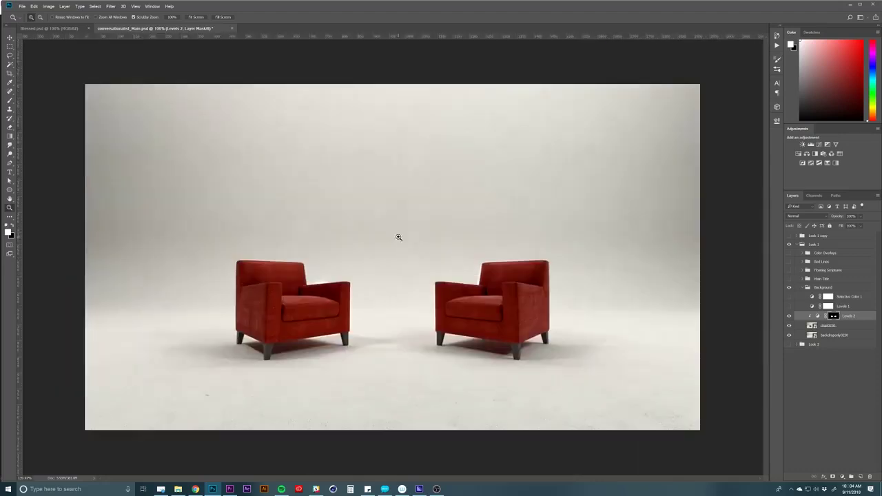
left_click(853, 308)
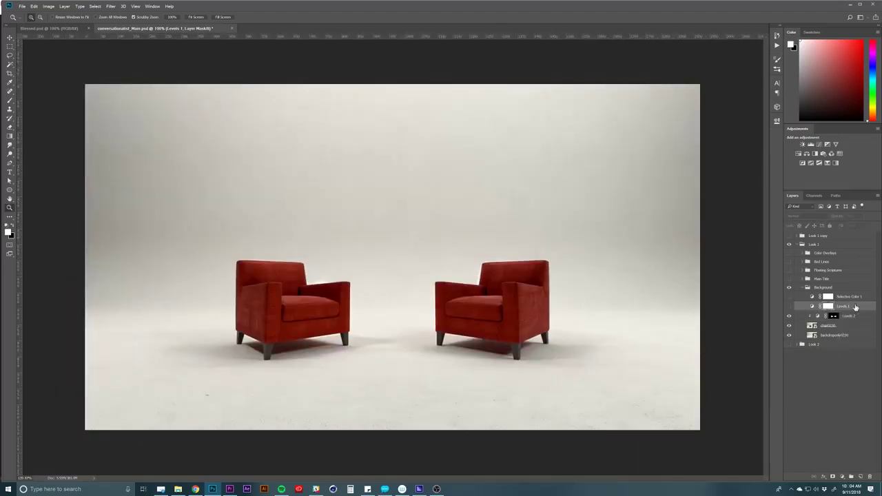
left_click(863, 319)
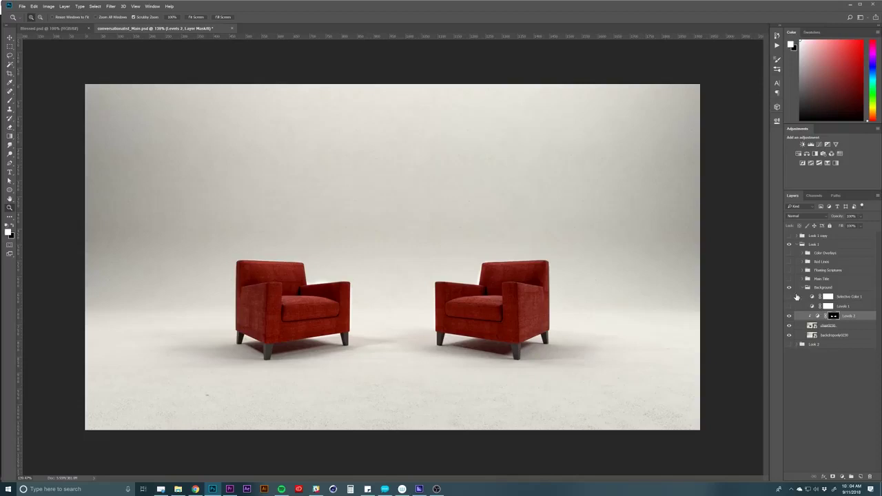
double_click(861, 319)
key("Return")
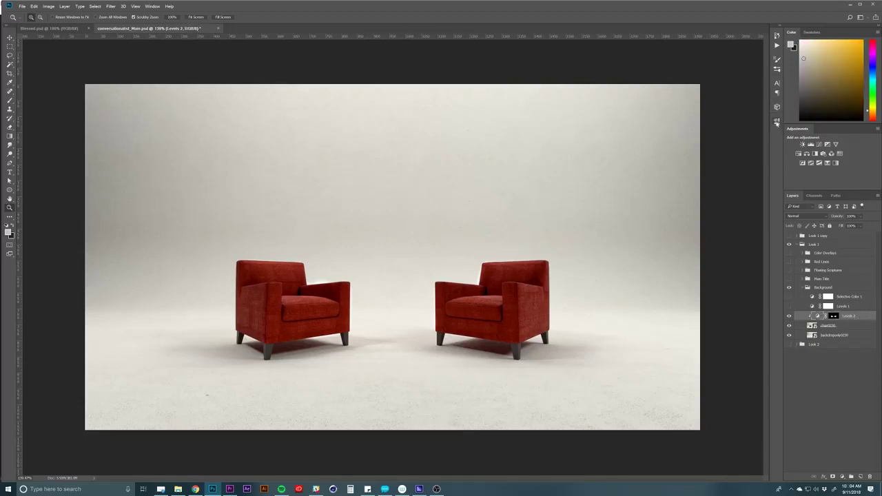
left_click(777, 122)
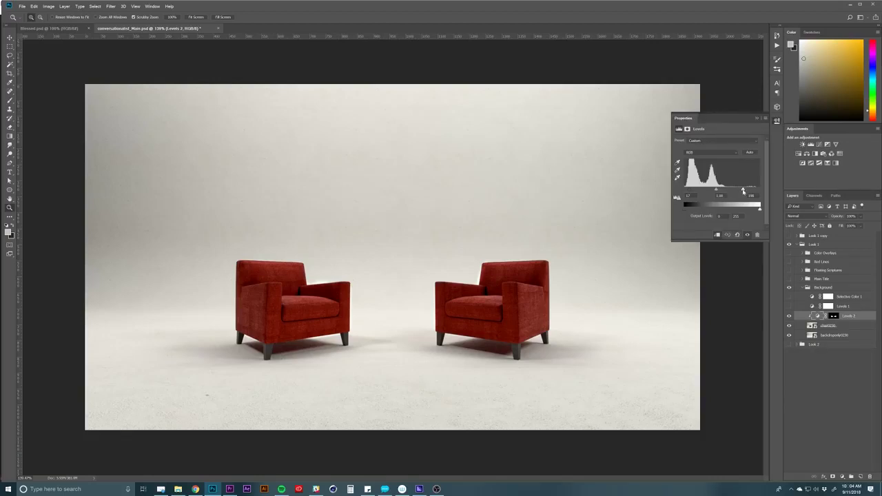
Try resetting Levels 2 to its defaults and lowering the white input level to brighten the chairs, undo it, and close the settings
left_click(736, 235)
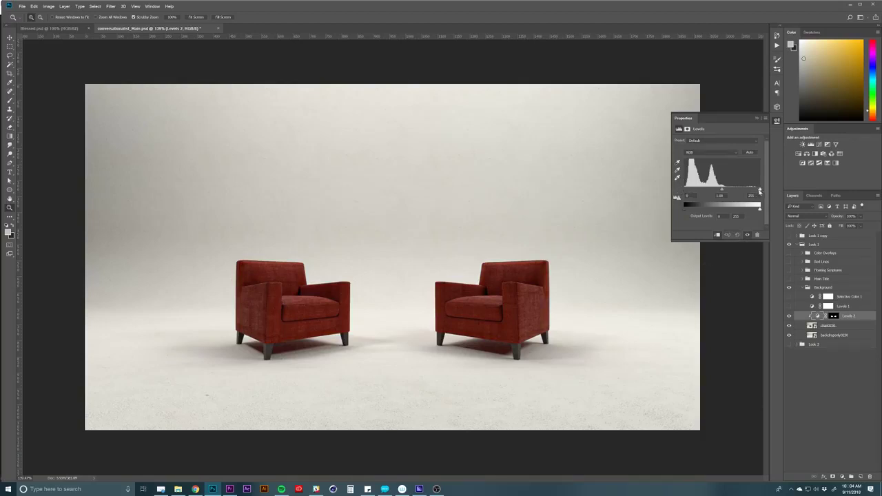
left_click_drag(759, 191, 731, 193)
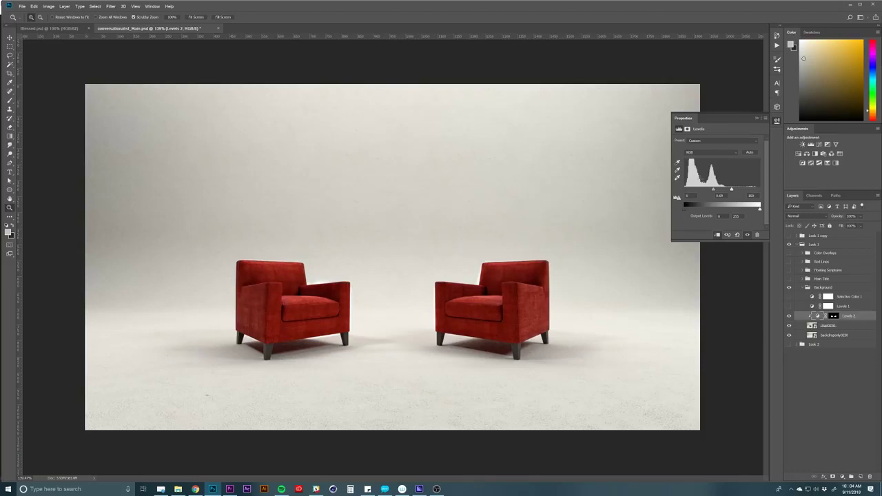
left_click(837, 356)
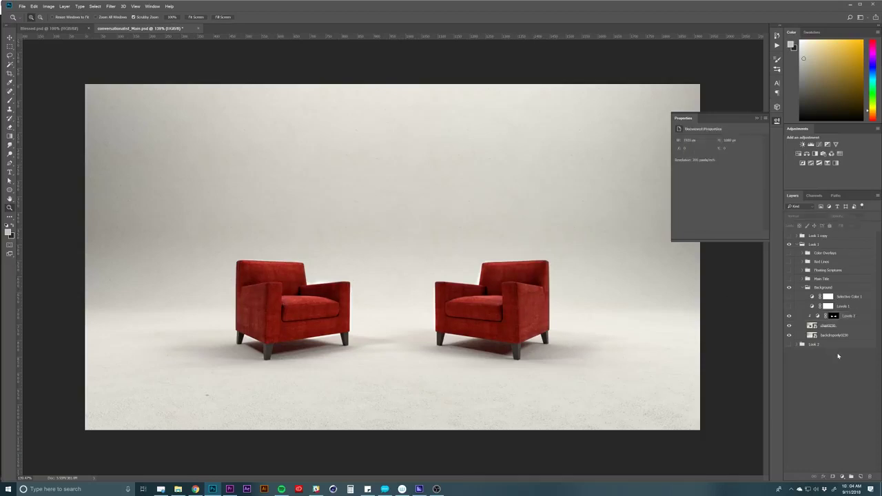
key("ctrl+z")
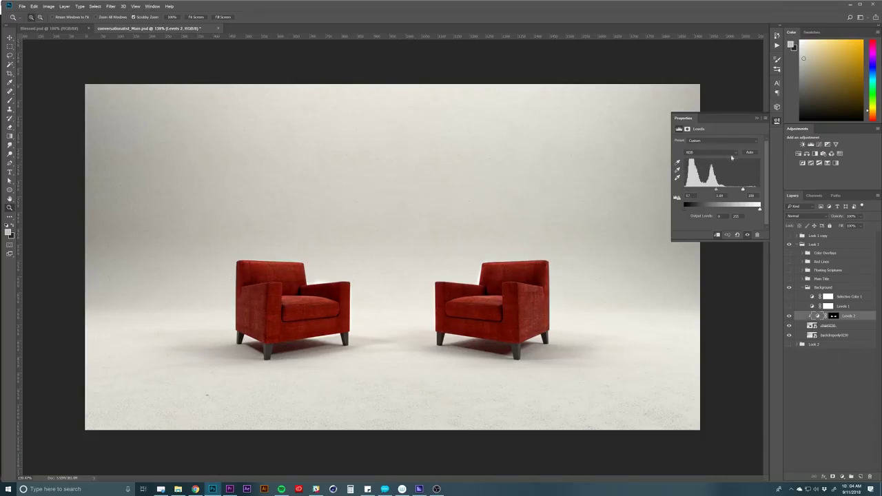
left_click(755, 118)
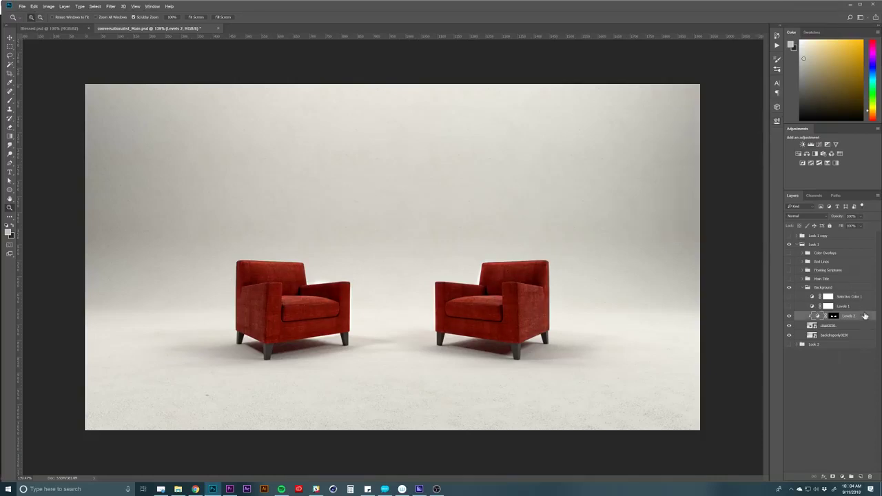
Show the Levels 1 adjustment and nudge its white input level
left_click(862, 307)
left_click(789, 306)
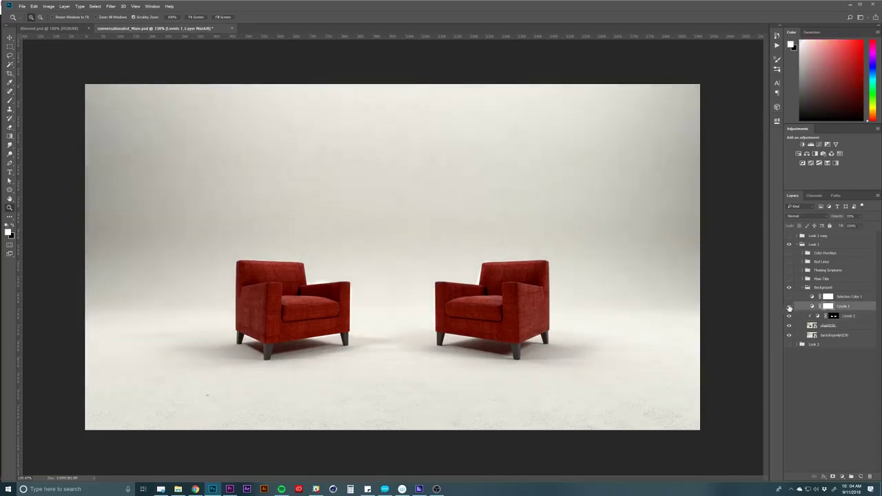
left_click(864, 308)
left_click(777, 115)
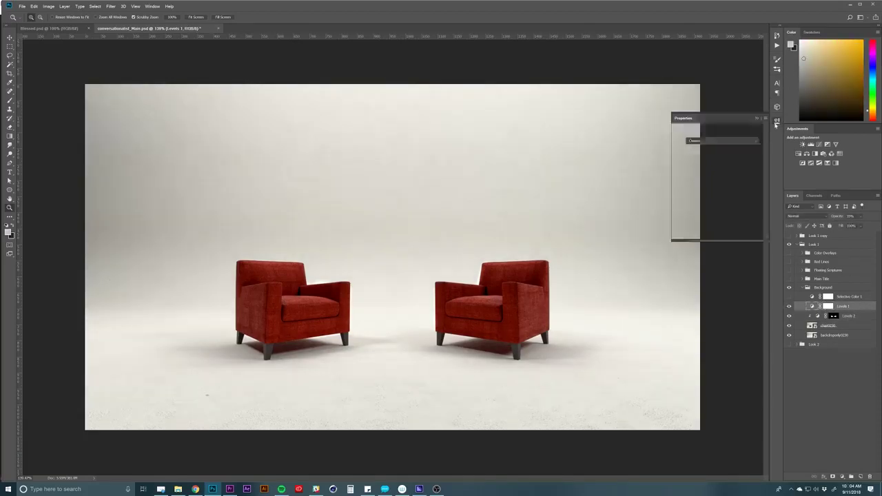
left_click_drag(753, 191, 756, 192)
Show the Selective Color 1 adjustment and test the Black amount of its Whites range
left_click(846, 297)
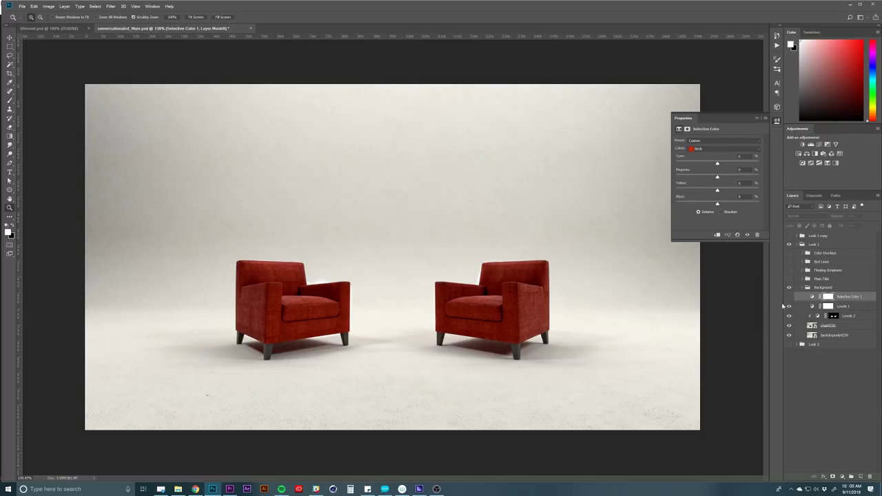
left_click(790, 297)
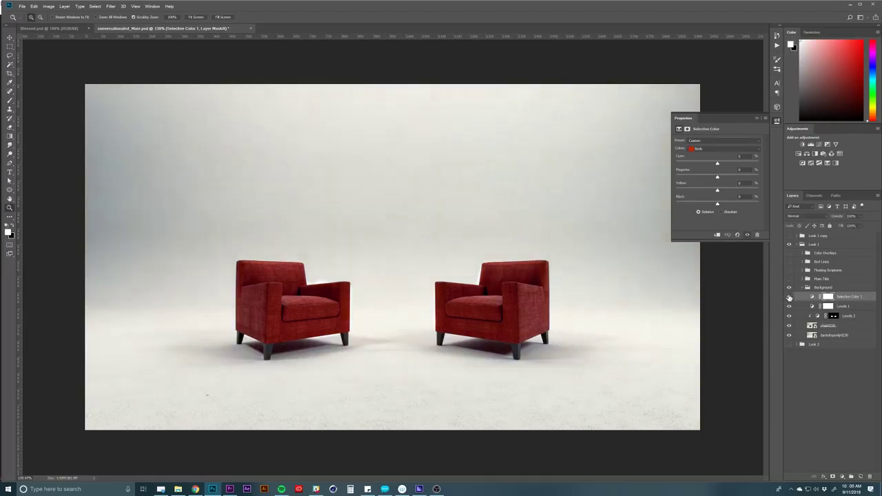
left_click(717, 149)
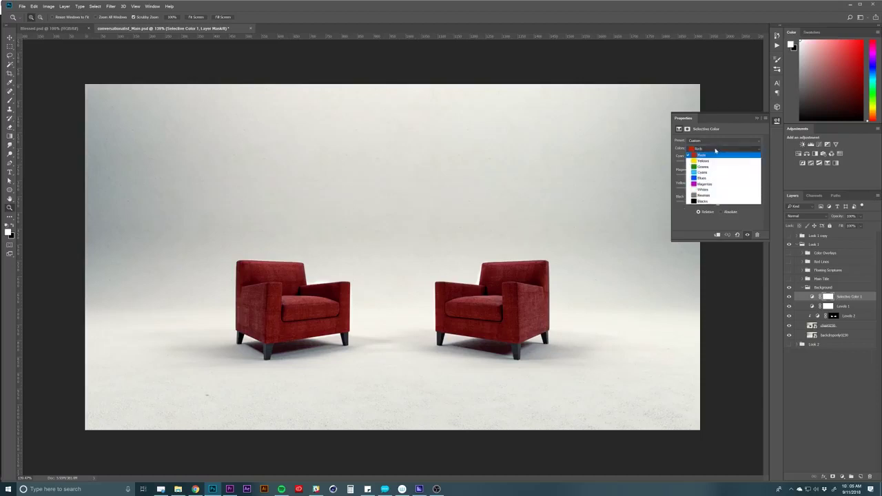
left_click(703, 190)
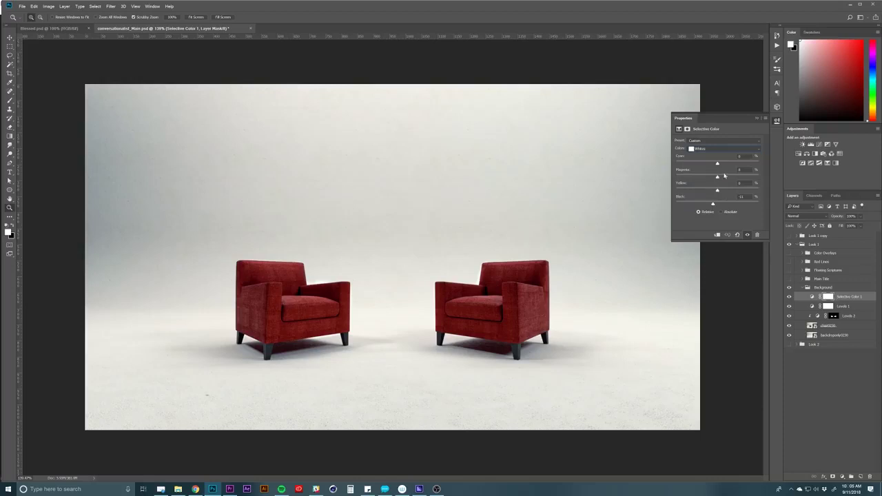
left_click_drag(713, 205, 720, 209)
left_click_drag(718, 208, 713, 206)
Adjust the Cyan and Yellow amounts of the Neutrals range in Selective Color 1
left_click(722, 146)
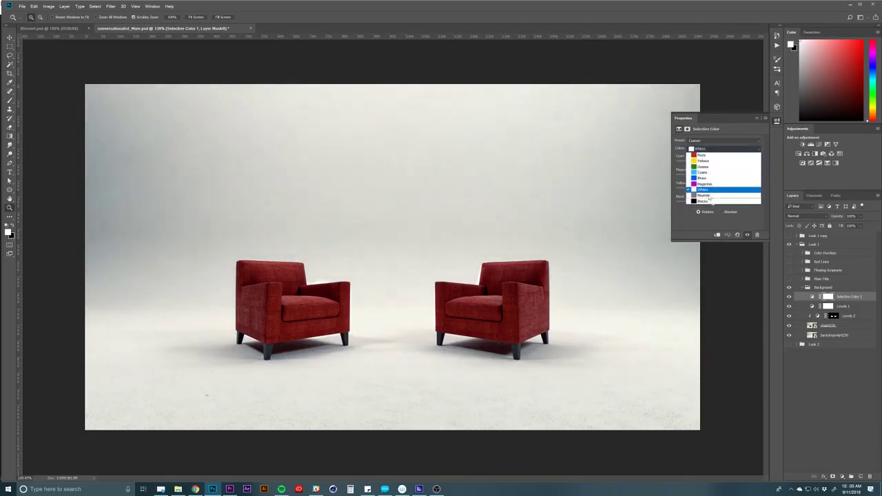
left_click(711, 197)
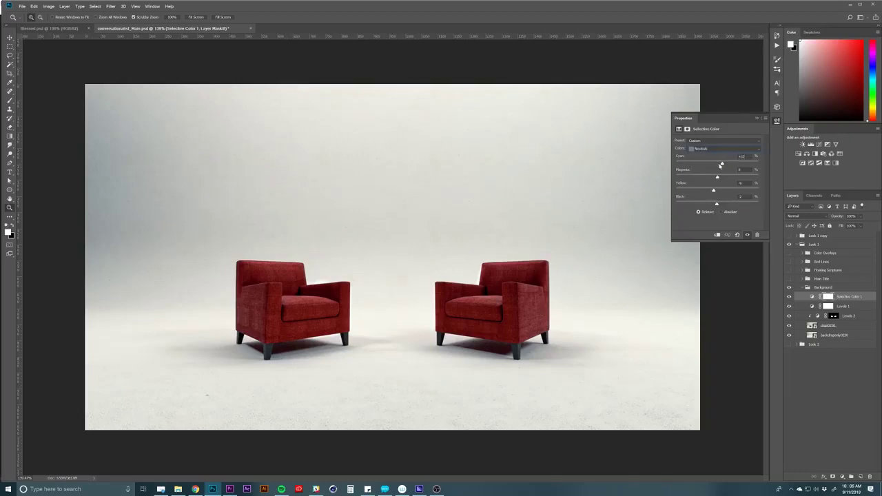
left_click_drag(722, 165, 720, 168)
mouse_move(718, 165)
left_mouse_down()
mouse_move(751, 167)
mouse_move(688, 167)
mouse_move(726, 169)
left_mouse_up()
mouse_move(713, 192)
left_mouse_down()
mouse_move(754, 194)
mouse_move(716, 195)
left_mouse_up()
Try extreme Yellow amounts on the Blacks range of Selective Color 1, undo the change, and close the settings
left_click(703, 149)
left_click(703, 201)
left_click_drag(719, 193, 639, 198)
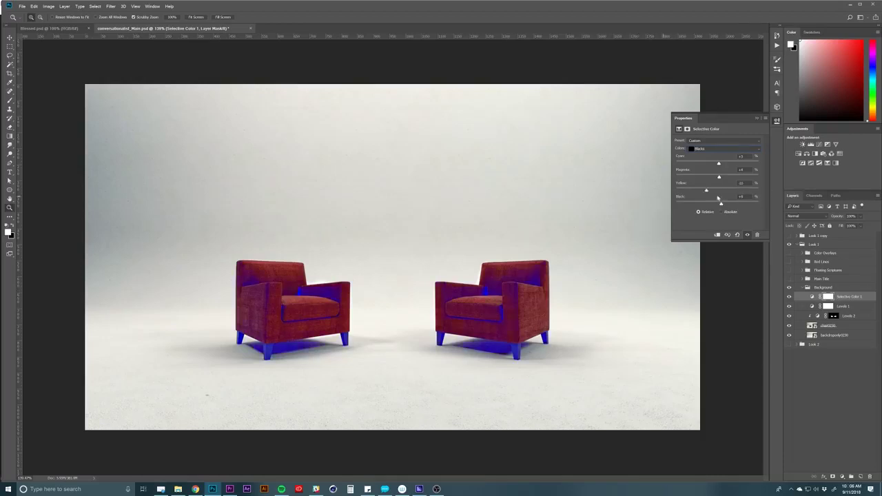
left_click_drag(718, 199, 633, 199)
left_click_drag(696, 202, 751, 201)
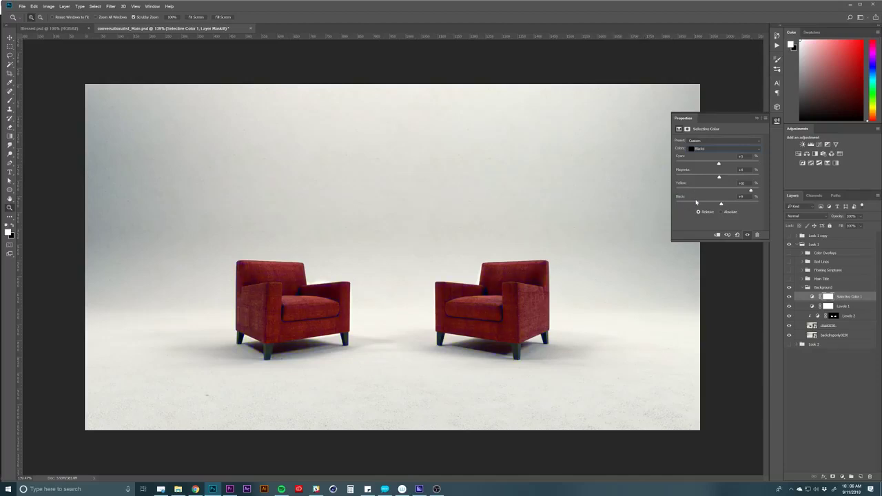
key("ctrl+z")
left_click(755, 118)
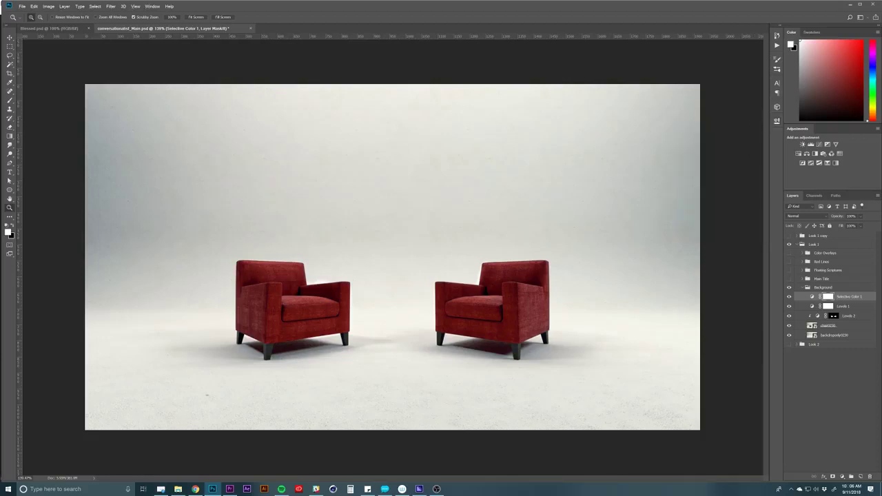
Collapse the Background group and expand the Color Overlays group to show its layers
left_click(802, 288)
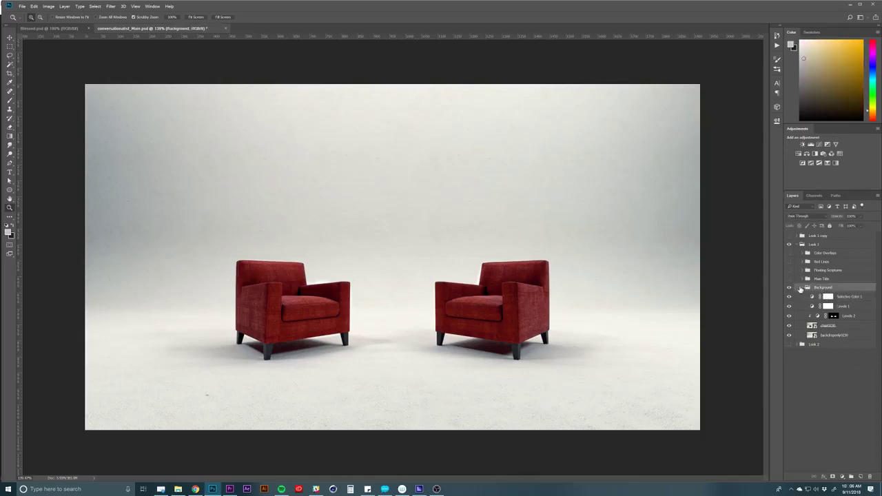
left_click(802, 288)
left_click(827, 328)
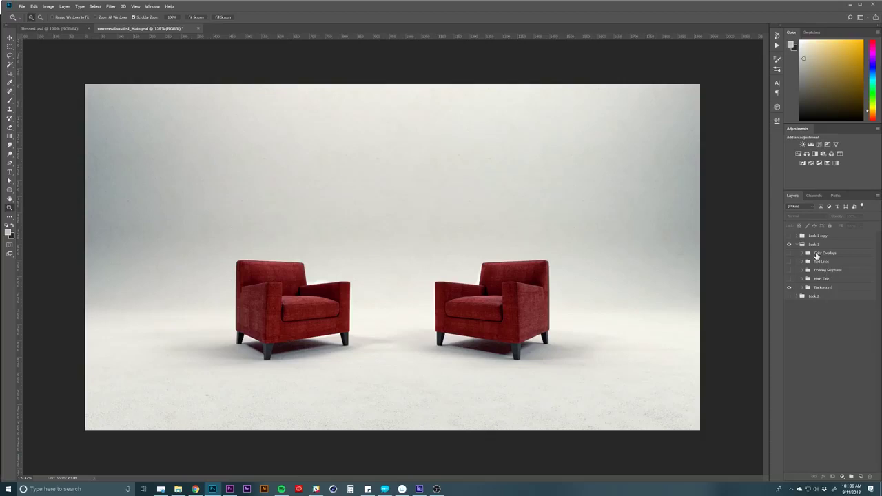
left_click(818, 255)
left_click(802, 254)
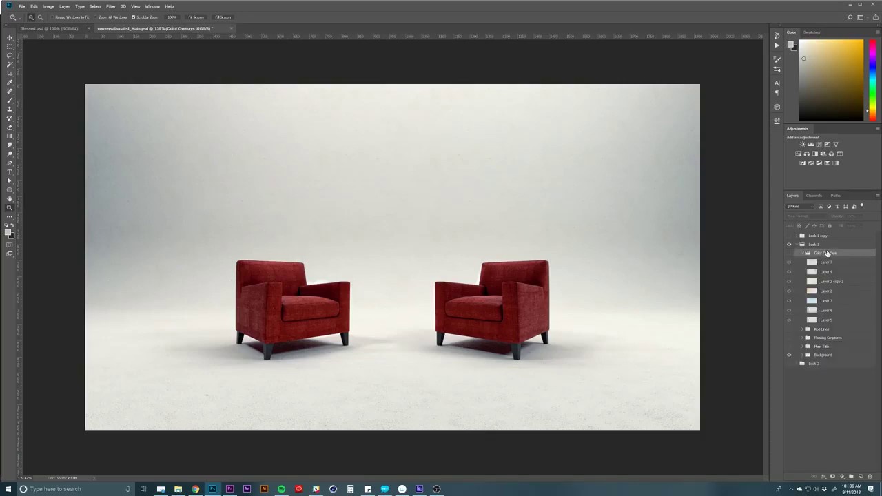
Show the Color Overlays group and hide all of the layers inside it, from Layer 7 through Layer 5
left_click(789, 253)
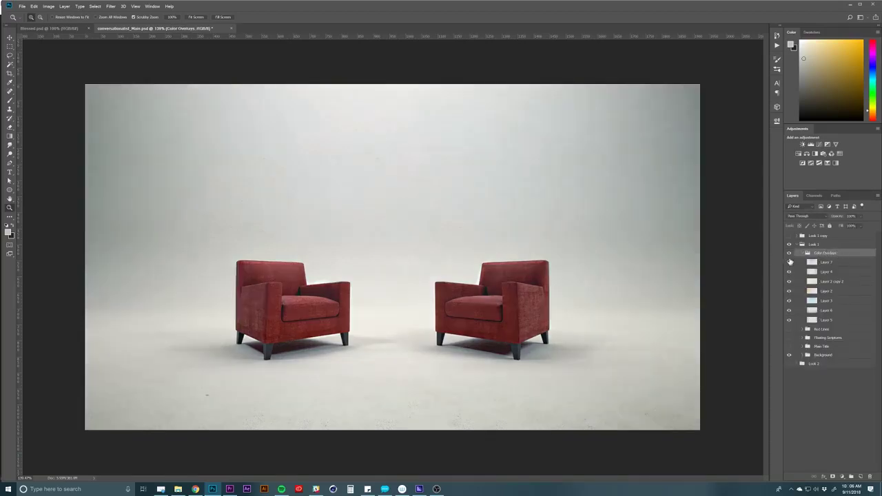
left_click_drag(789, 262, 789, 320)
left_click(823, 321)
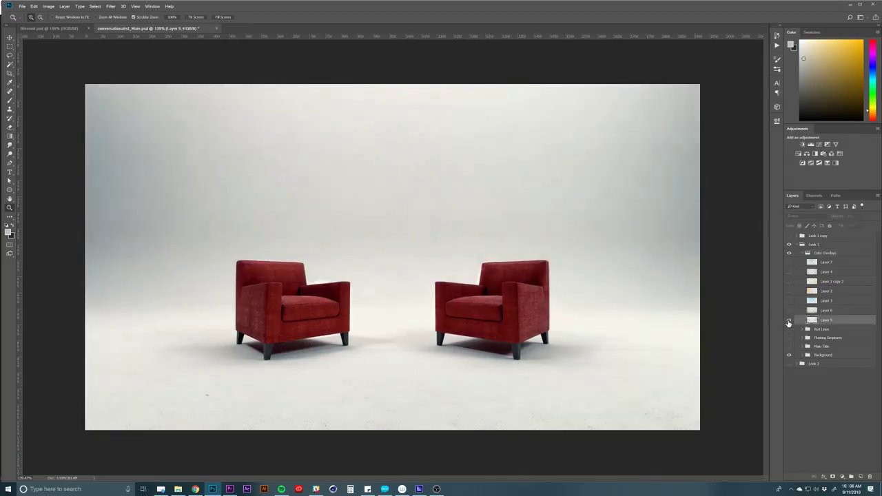
Compare the artwork with Layer 6 hidden and shown, leave it on, and check its opacity setting
left_click(789, 312)
left_click(789, 312)
left_click(790, 311)
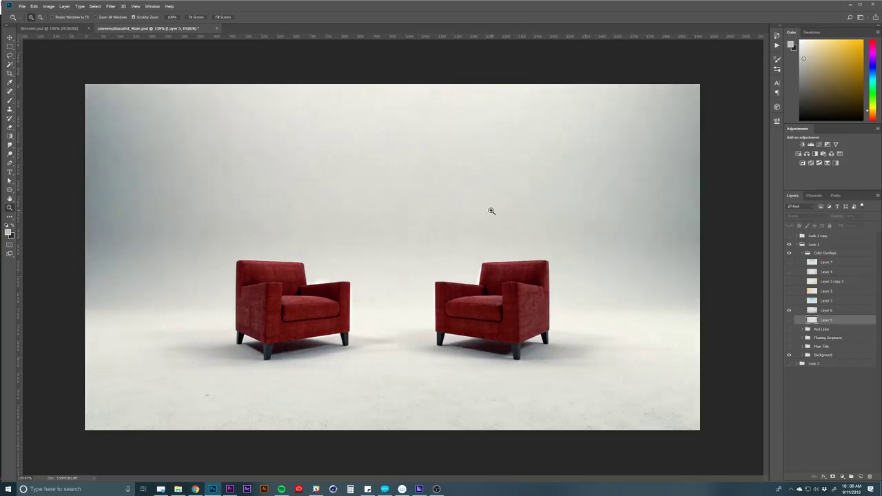
key("ctrl+minus")
mouse_move(477, 216)
left_mouse_down()
mouse_move(461, 223)
mouse_move(471, 227)
left_mouse_up()
left_click(790, 311)
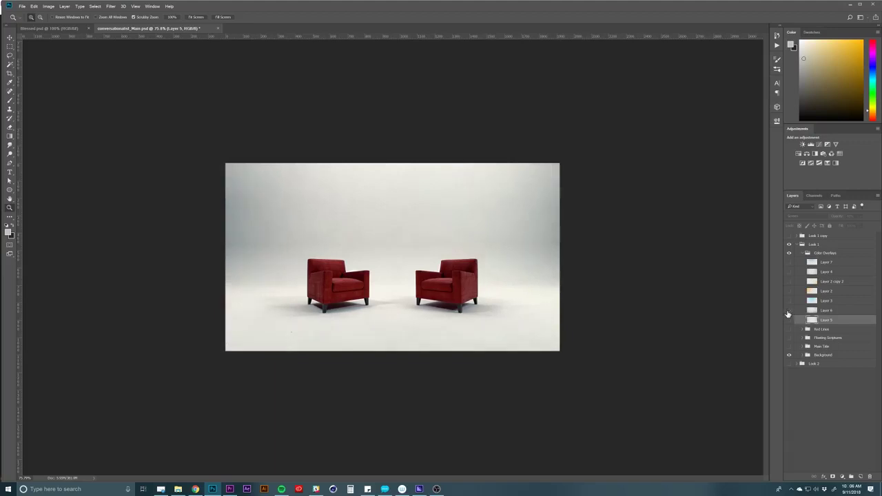
left_click(790, 312)
left_click(826, 311)
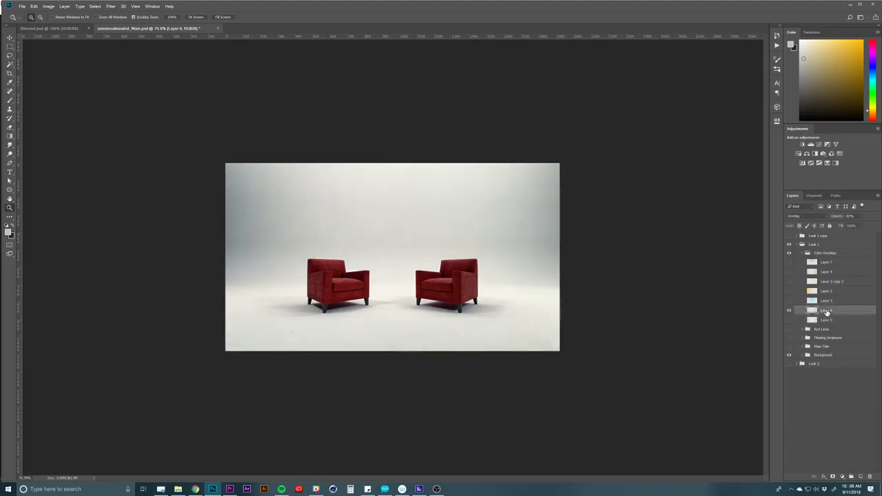
left_click_drag(837, 216, 879, 217)
key("Return")
Reveal the remaining overlay layers one after another up to Layer 7, comparing the artwork with and without Layer 4
left_click(789, 301)
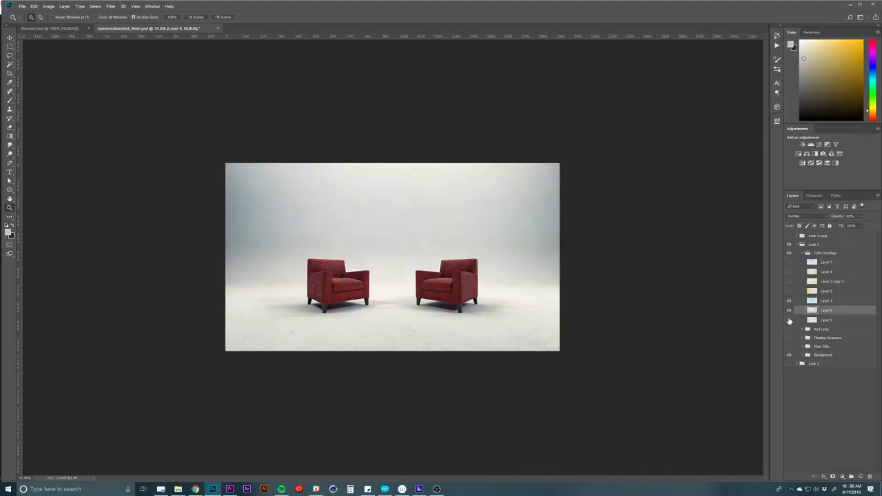
left_click(789, 320)
left_click(789, 311)
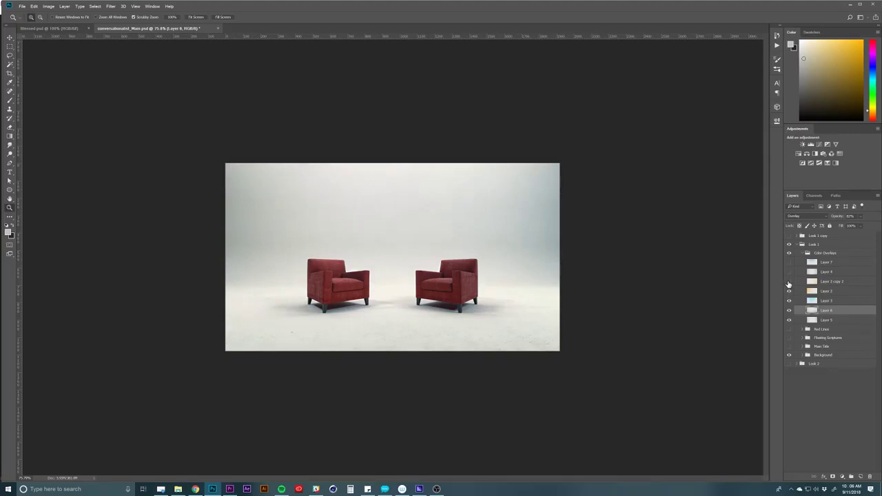
left_click(789, 281)
left_click(811, 291)
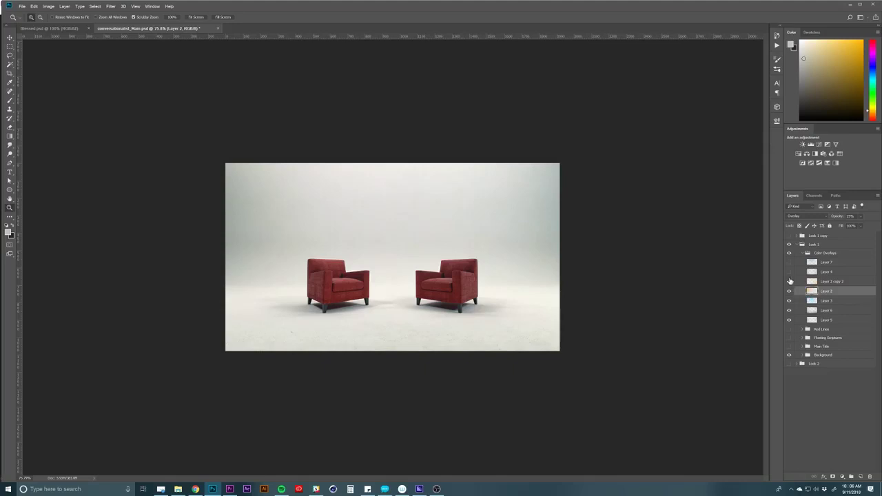
left_click(788, 273)
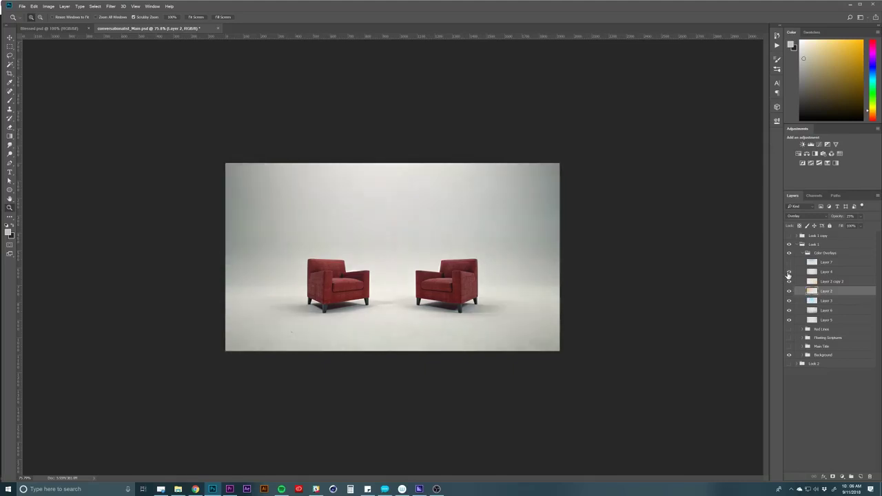
left_click(788, 273)
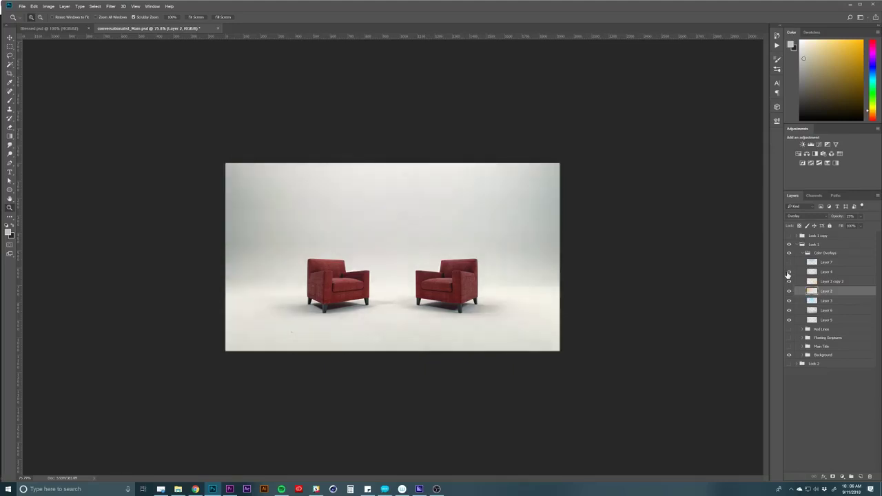
left_click(789, 273)
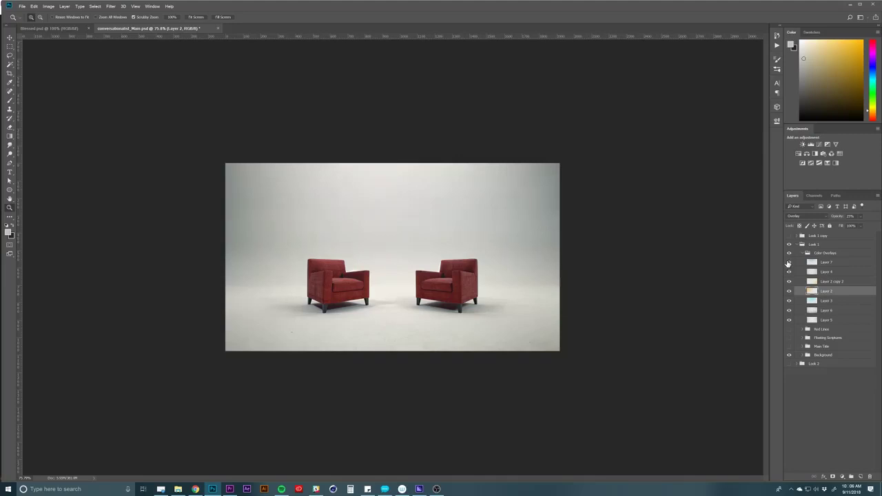
left_click(832, 262)
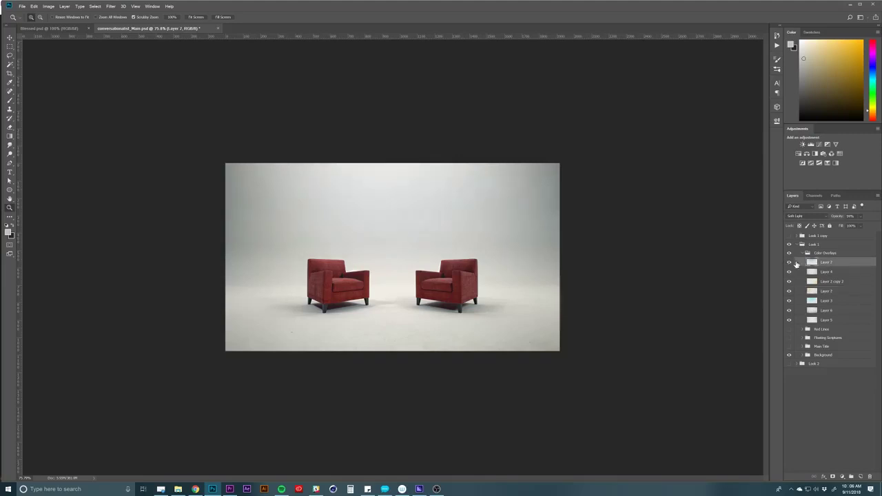
Hide all the overlay layers again and add a new blank layer above Layer 7
left_click_drag(789, 265, 790, 321)
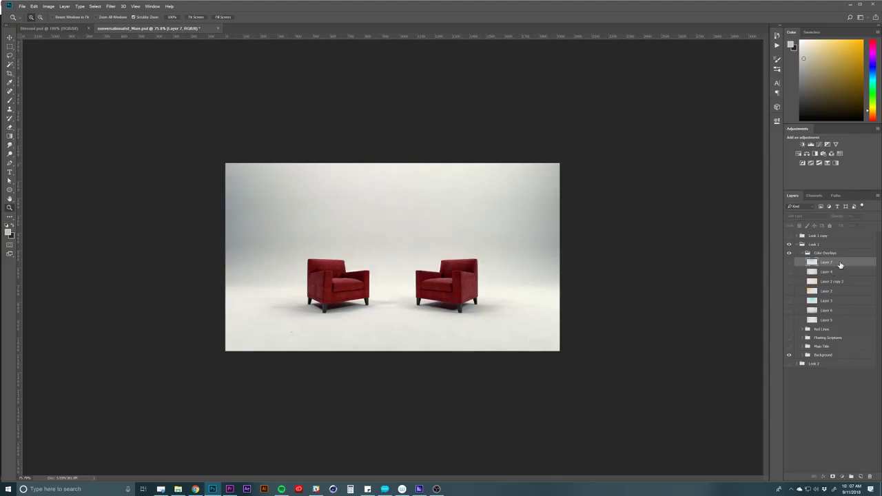
key("ctrl+shift+n")
key("Return")
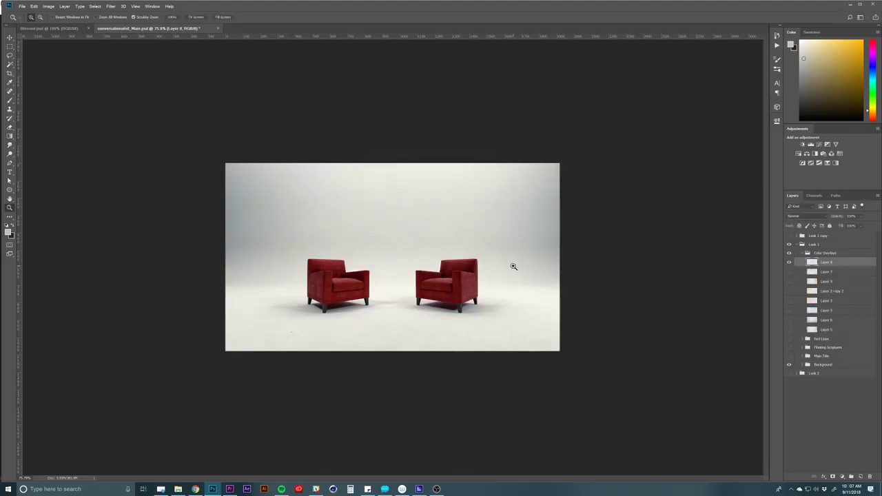
Set up a very large, soft brush for painting on the new layer
key("b")
right_click(383, 210)
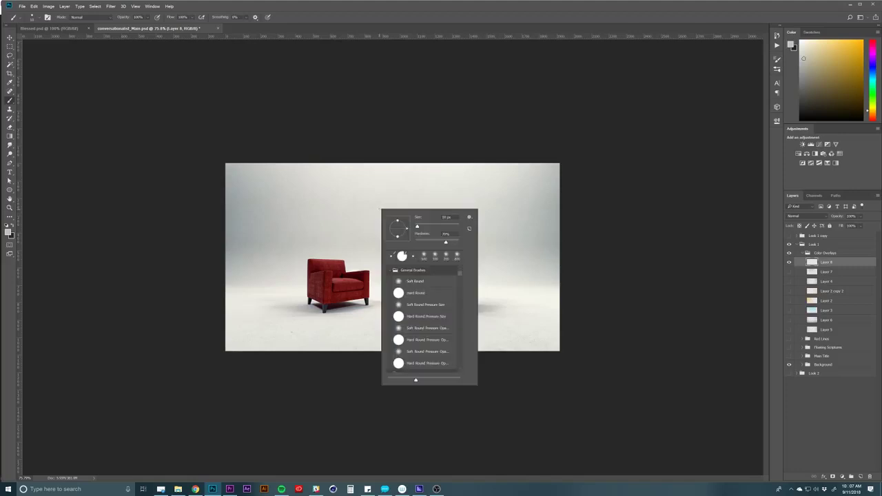
left_click(456, 230)
left_click(423, 240)
key("Return")
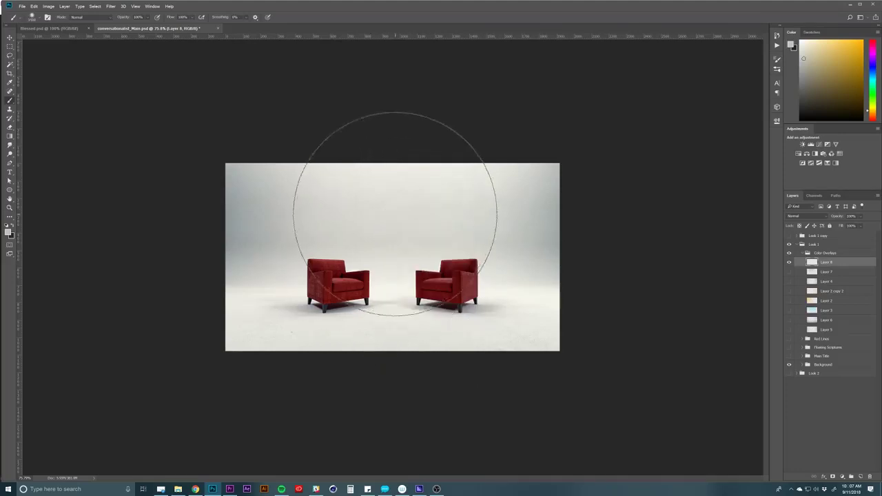
Pick a light cyan-blue foreground color and paint one soft glow at the top center of the backdrop
left_click(873, 76)
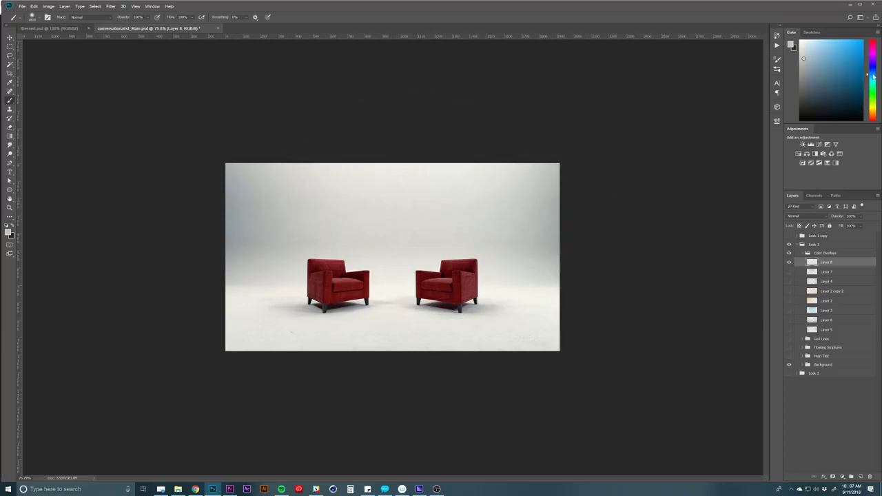
left_click_drag(872, 79, 871, 76)
left_click(807, 47)
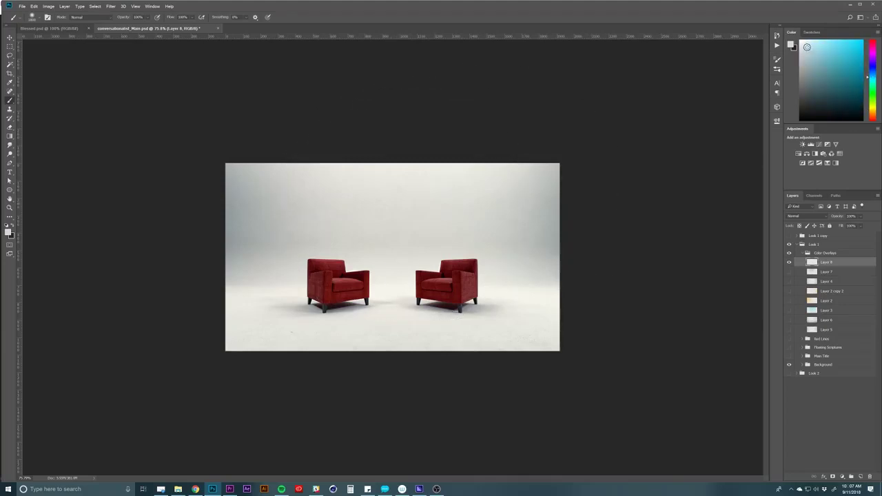
left_click_drag(815, 53, 812, 49)
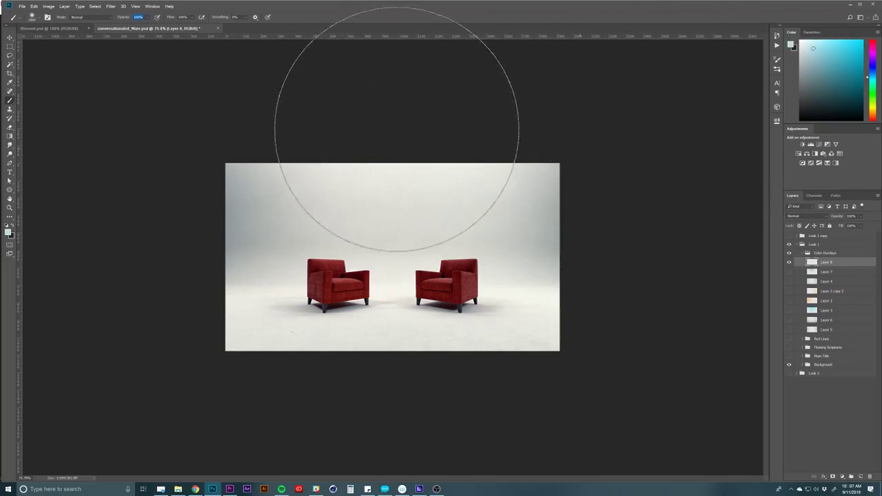
left_click(395, 131)
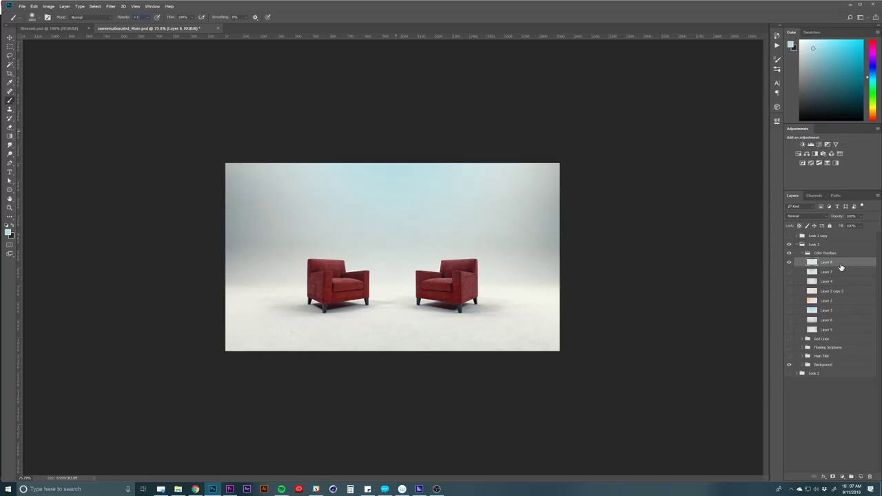
Reselect the painted glow layer, switch to the Move tool, and dismiss the invalid brush opacity entry
left_click(842, 262)
left_click(842, 406)
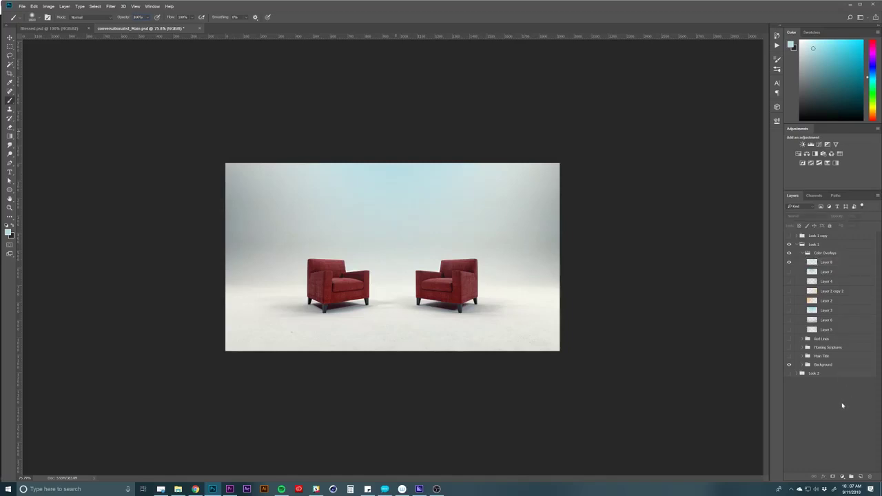
left_click(835, 264)
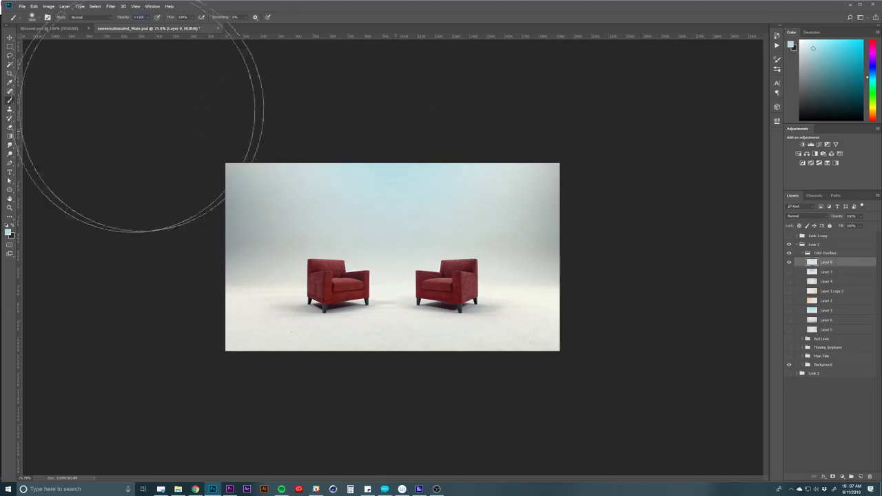
left_click(9, 37)
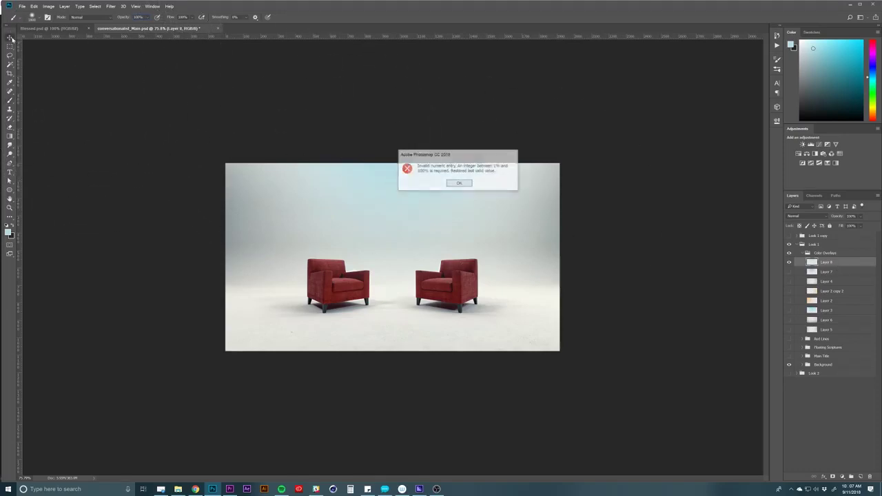
left_click(459, 184)
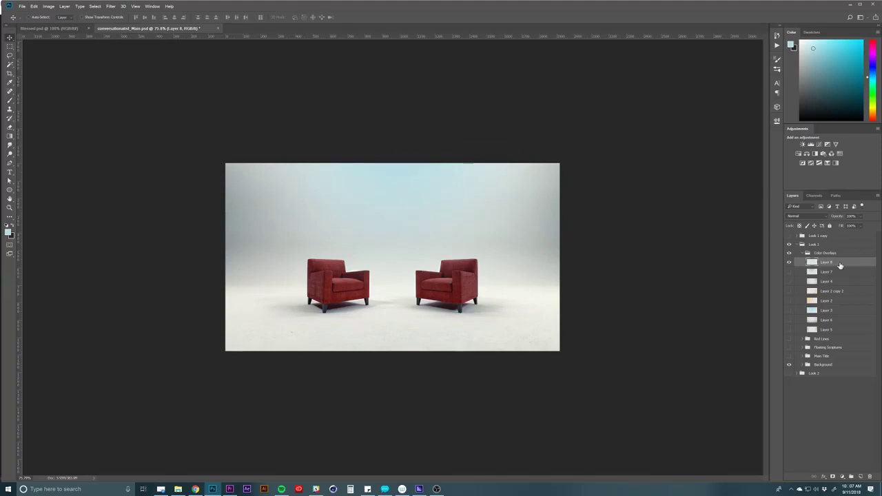
Cycle the glow layer through blend modes such as Multiply, Color Burn and Darker Color, and settle on Screen
key("shift+plus")
key("shift+minus")
key("shift+plus")
key("shift+plus")
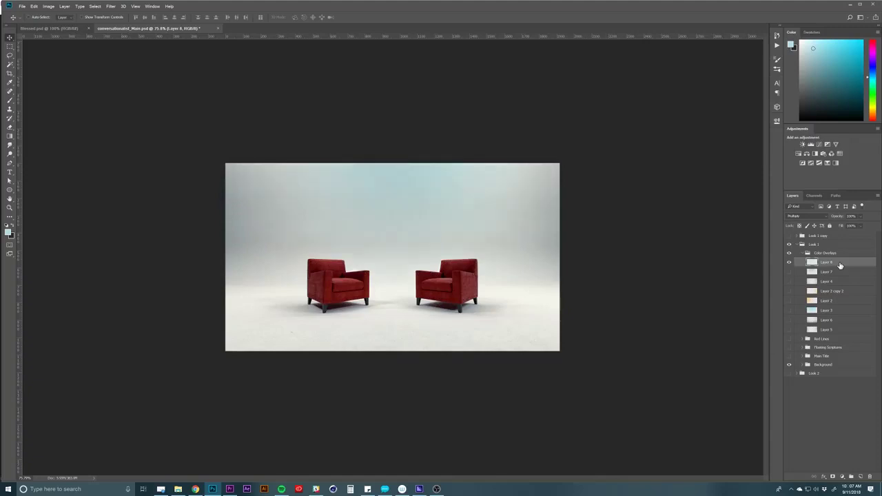
key("shift+plus")
key("shift+minus")
key("shift+plus")
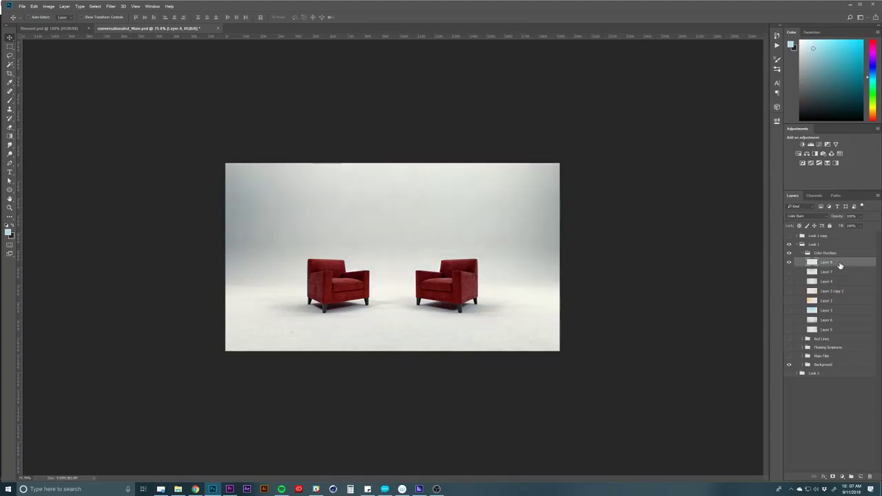
key("shift+plus")
key("shift+plus")
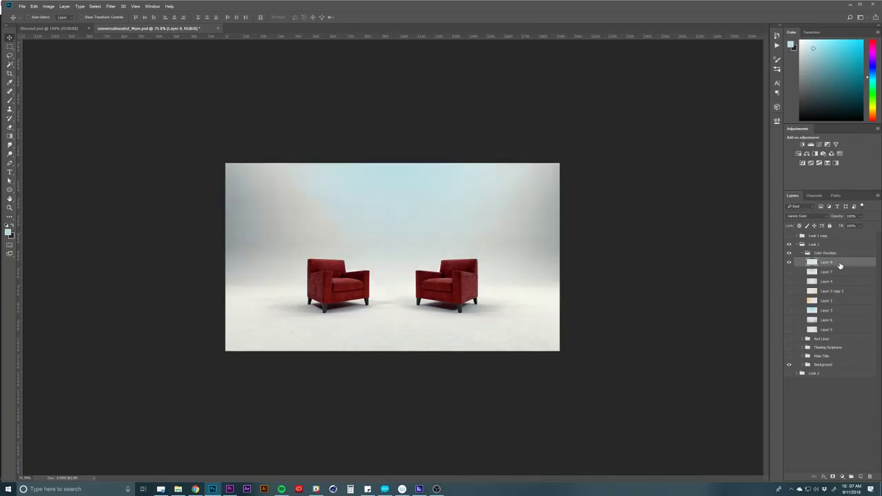
key("shift+plus")
key("shift+plus")
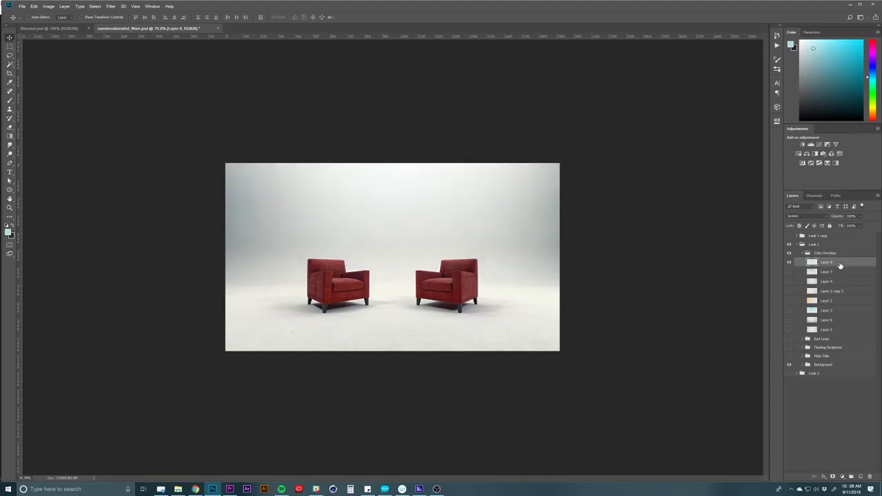
key("shift+minus")
Compare the artwork with the Screen-mode glow layer hidden and shown, leaving it visible
left_click(789, 262)
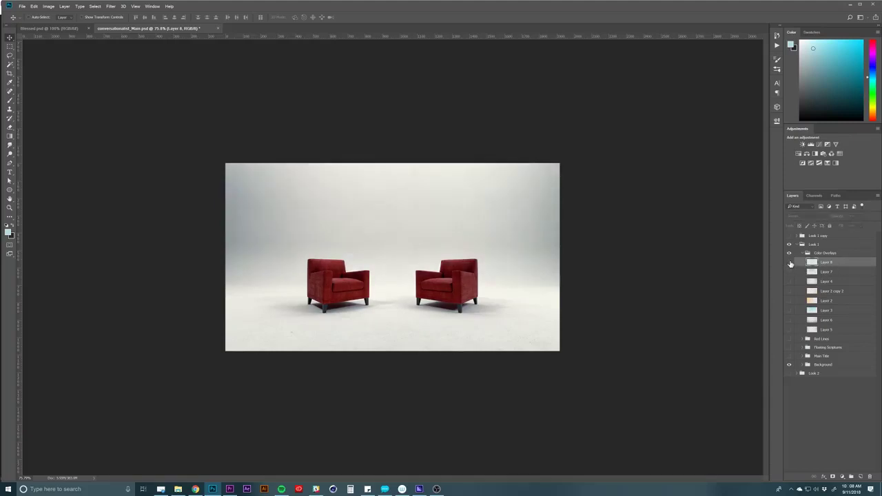
left_click(790, 262)
left_click(789, 262)
left_click(790, 262)
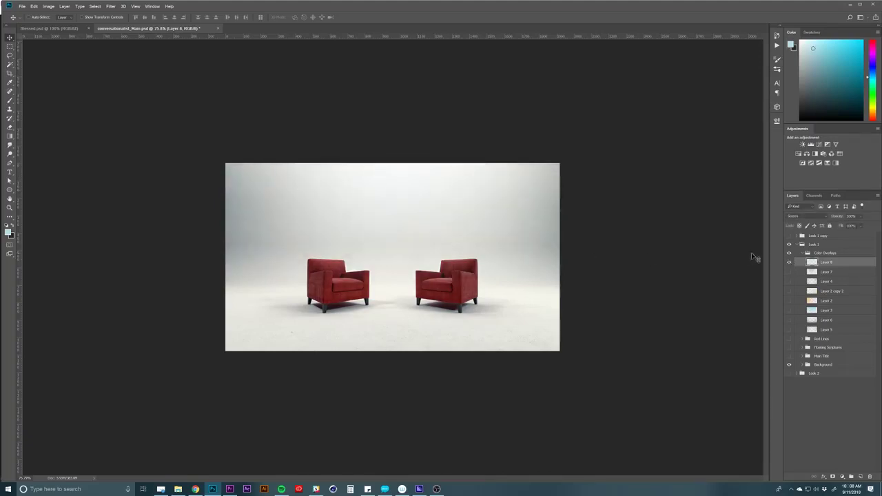
Check Layer 7, select Layer 4, and compare the artwork with Layer 4 shown and hidden
left_click(827, 272)
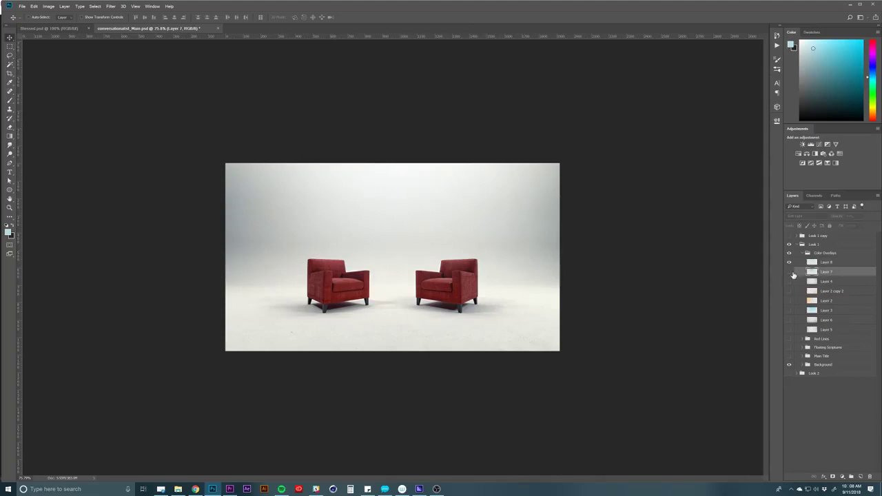
left_click(843, 284)
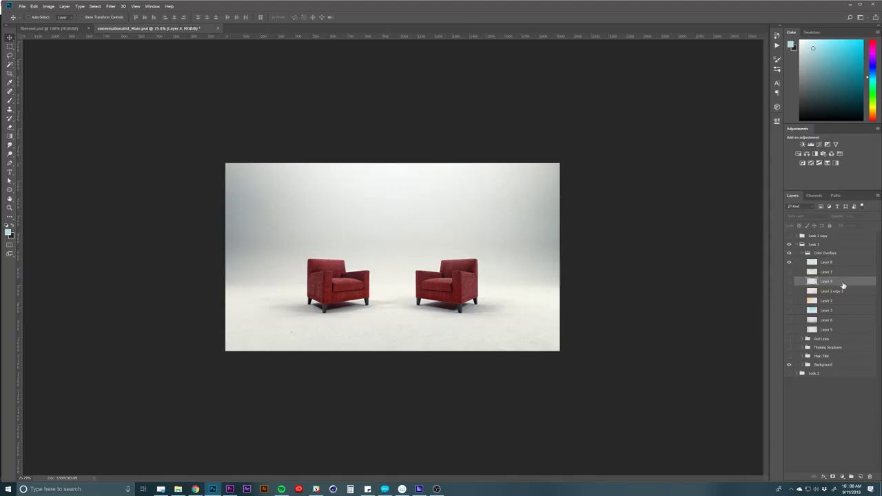
left_click(790, 284)
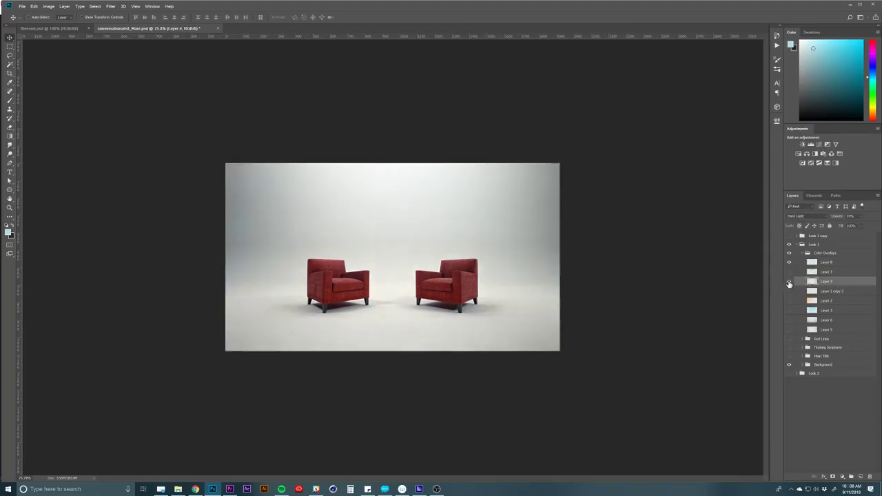
left_click(790, 285)
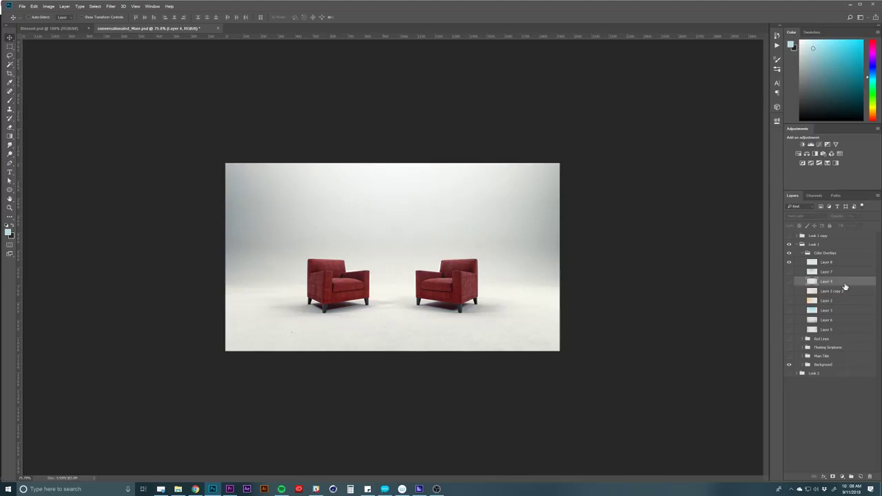
Add a new layer directly above Layer 4 and enlarge the soft round brush for painting on it
key("ctrl+shift+n")
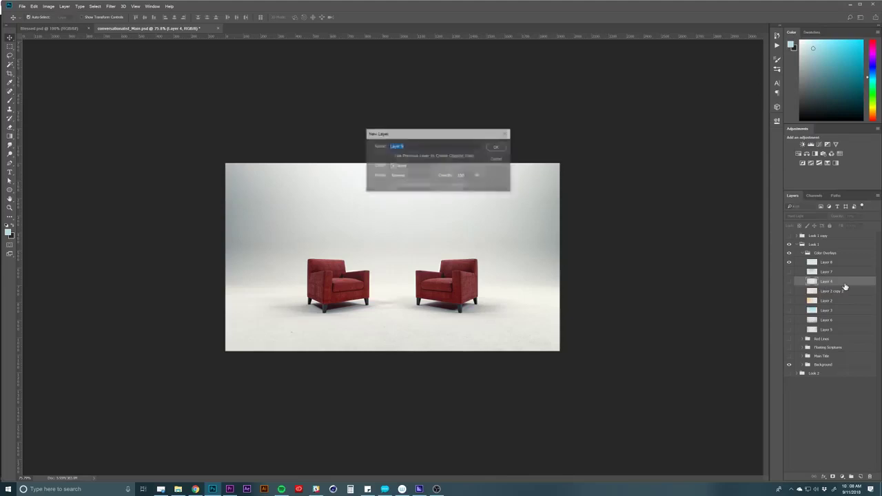
key("Return")
key("z")
left_click_drag(455, 221, 445, 225)
key("b")
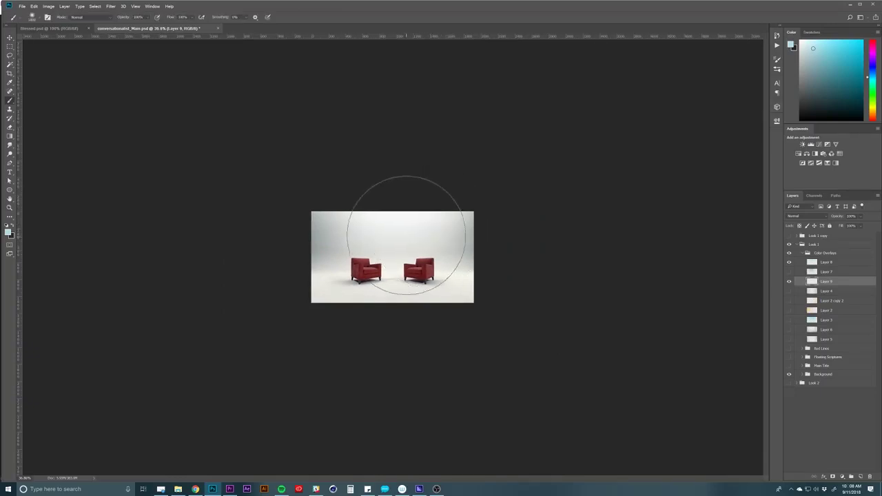
right_click(410, 233)
left_click_drag(484, 250, 486, 250)
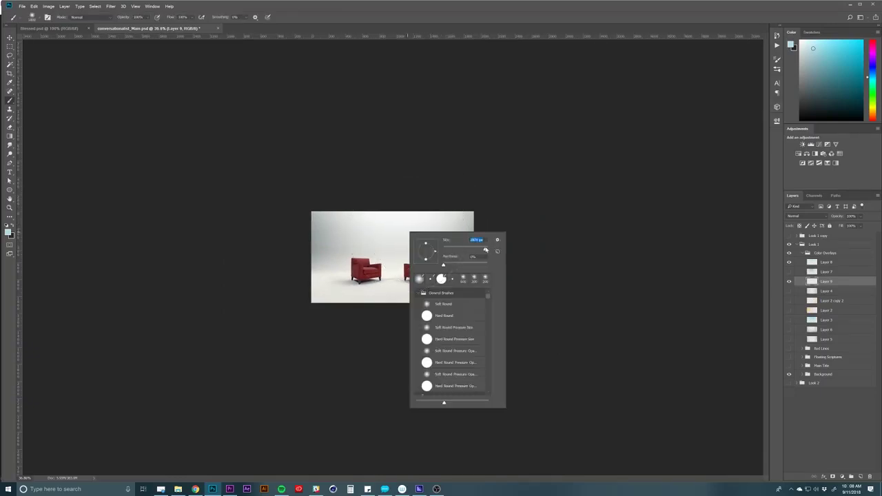
key("Return")
Paint a soft near-black vignette around the artwork's edges on the new layer, and finish in the Move tool
left_click(798, 117)
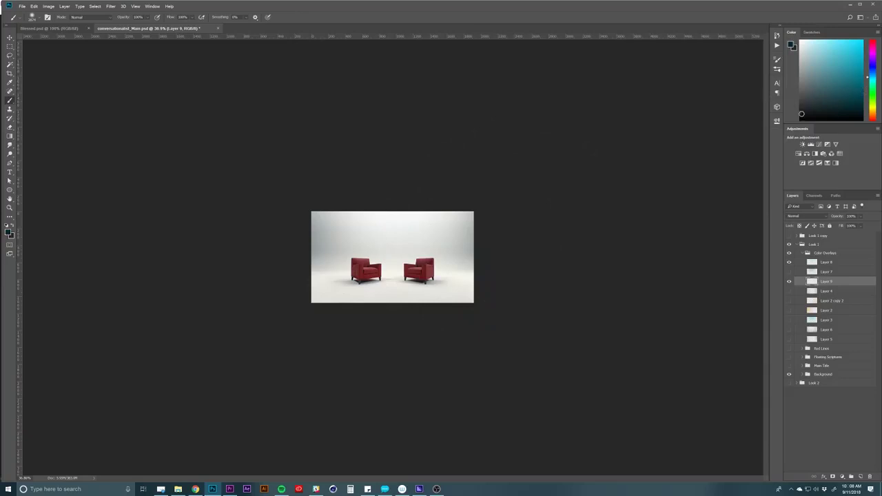
left_click(802, 114)
left_click(800, 117)
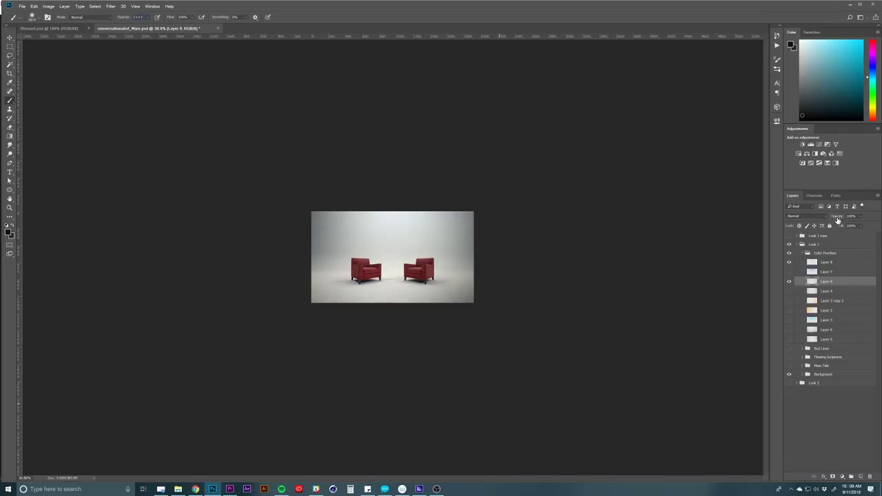
key("Return")
key("Return")
key("v")
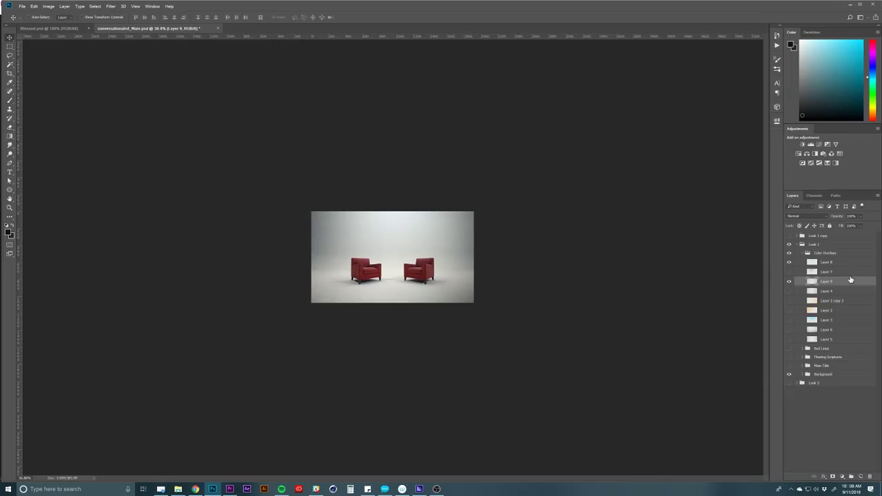
Cycle the vignette layer's blend modes to Overlay and set its opacity to 61%
key("shift+plus")
key("shift+plus")
key("shift+plus")
key("shift+plus")
key("shift+plus")
key("shift+plus")
key("shift+plus")
key("shift+plus")
key("shift+plus")
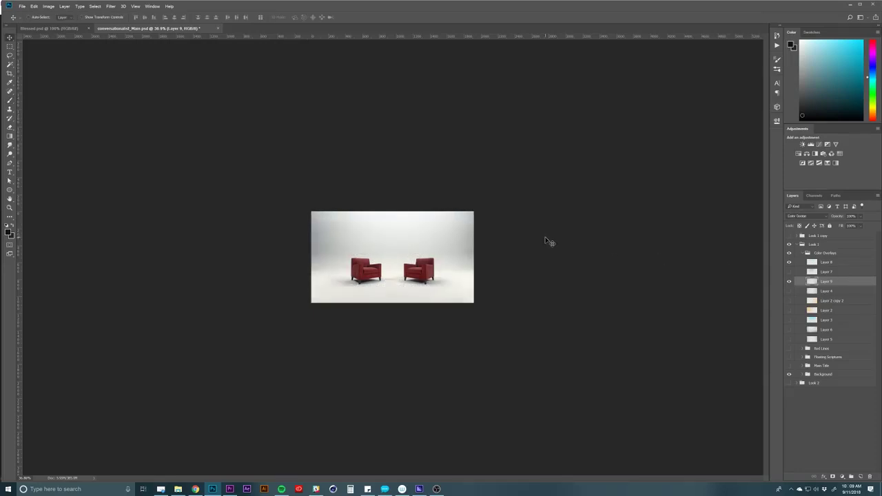
key("shift+plus")
key("shift+plus")
key("shift+plus")
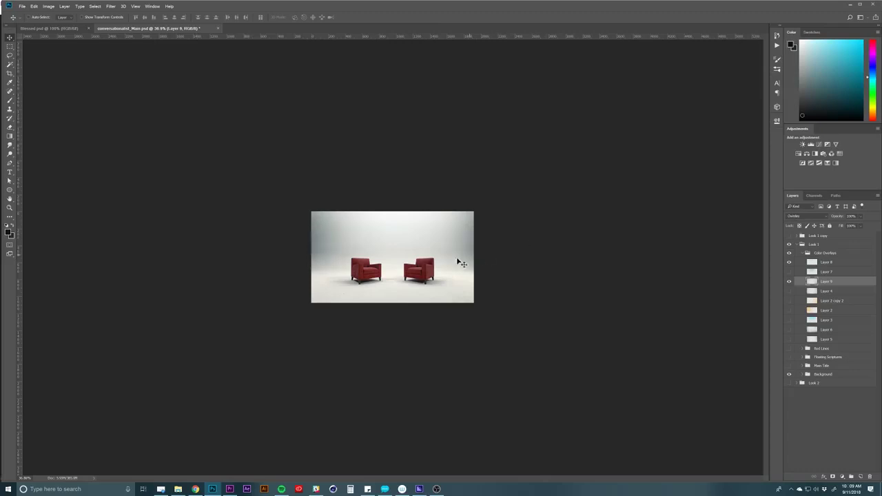
key("shift+plus")
key("6")
key("1")
Compare the artwork with the Overlay vignette layer hidden and shown, and with Layer 2 copy 2 shown and hidden
left_click(789, 281)
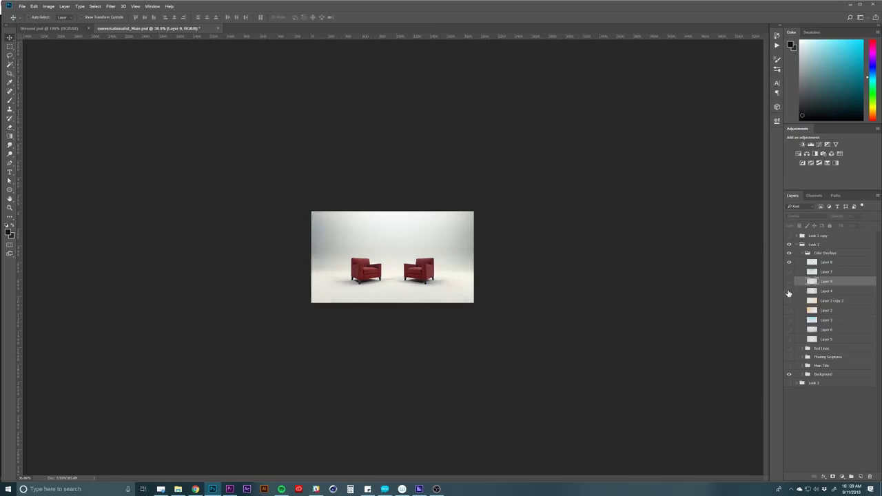
left_click(789, 282)
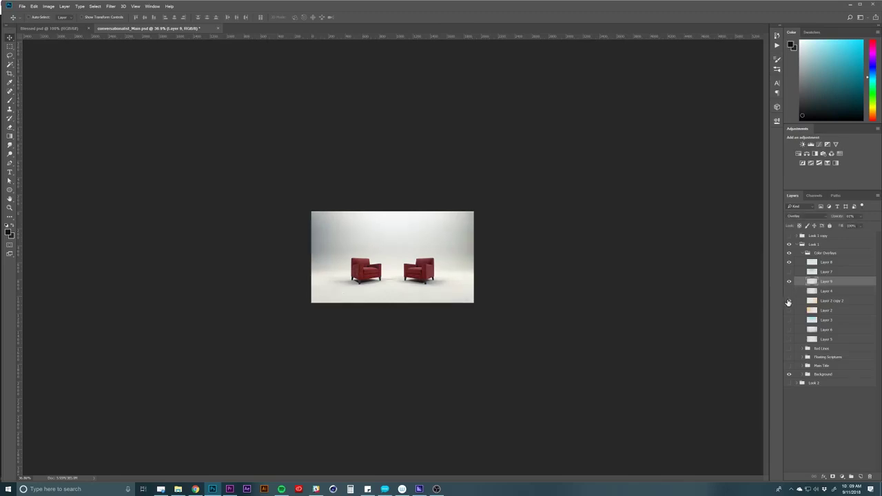
key("z")
left_click(430, 269)
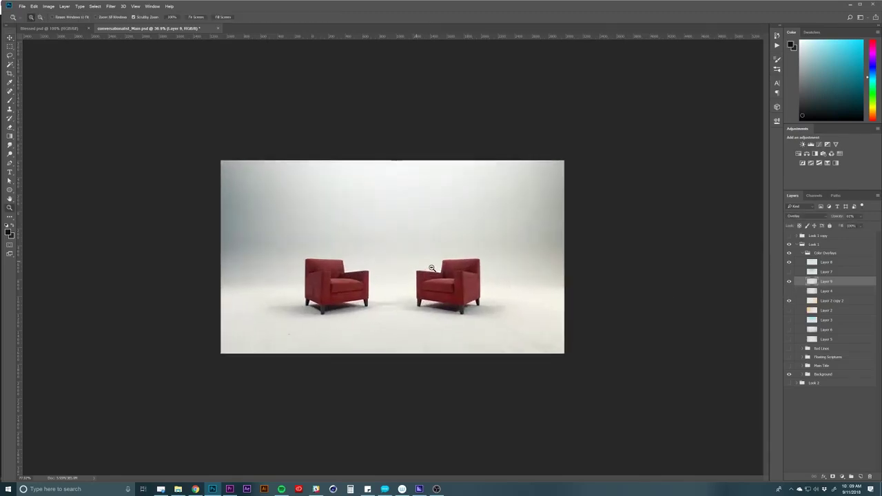
left_click(789, 300)
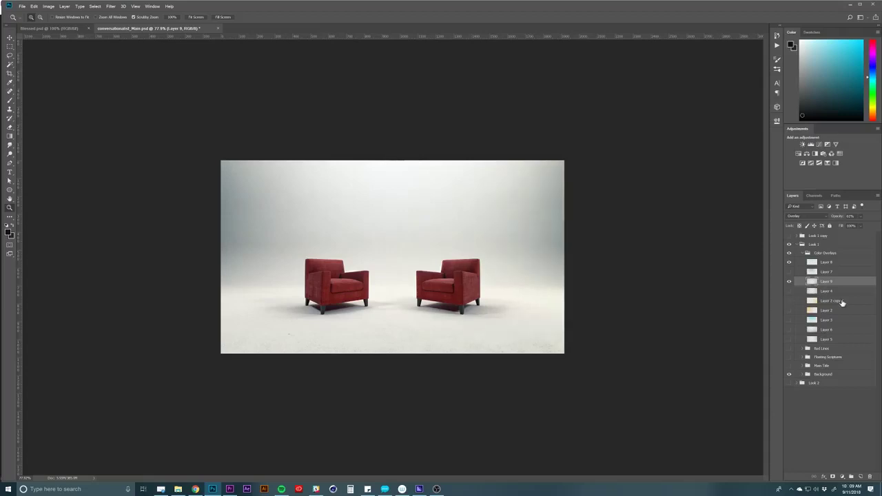
Add a new layer directly above Layer 2 copy 2 and choose a light orange brush color
left_click(842, 301)
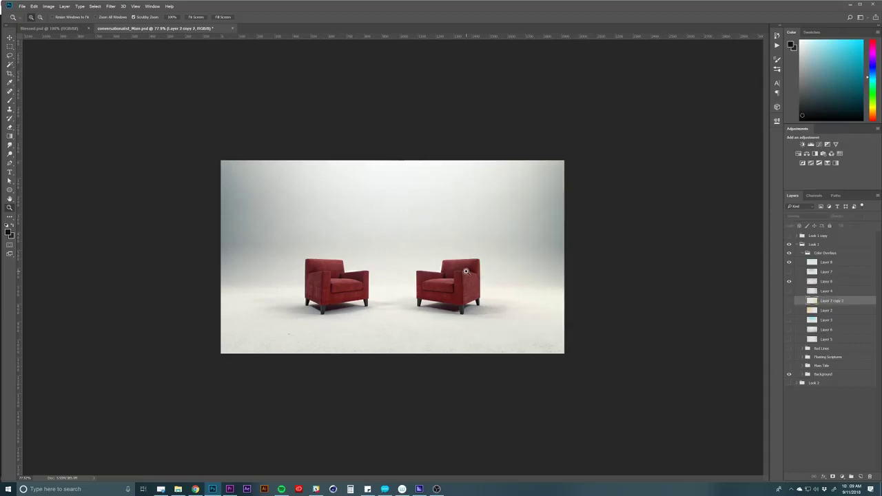
key("ctrl+shift+n")
key("Return")
key("b")
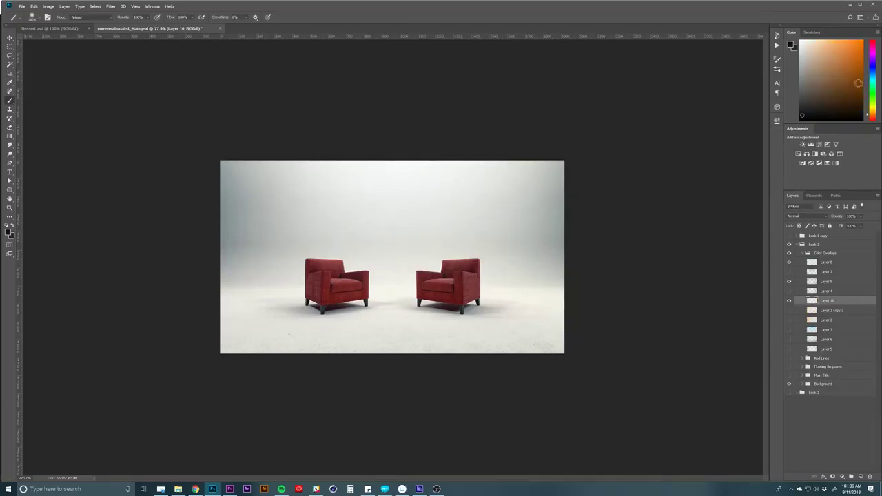
left_click(822, 61)
left_click_drag(822, 59, 826, 43)
key("Return")
Undo the first orange stroke and paint a soft light orange glow along the artwork's right edge
left_click_drag(525, 231, 516, 232)
key("ctrl+z")
scroll(524, 237, "down", 2)
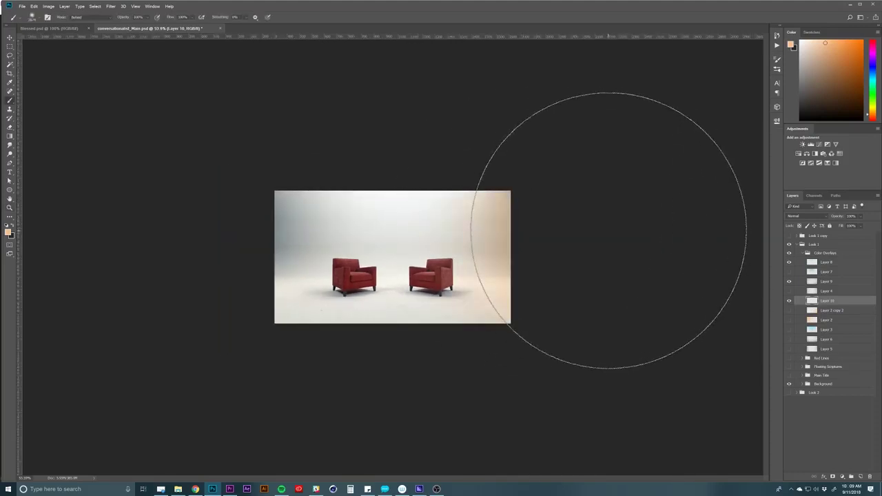
left_click_drag(609, 228, 587, 307)
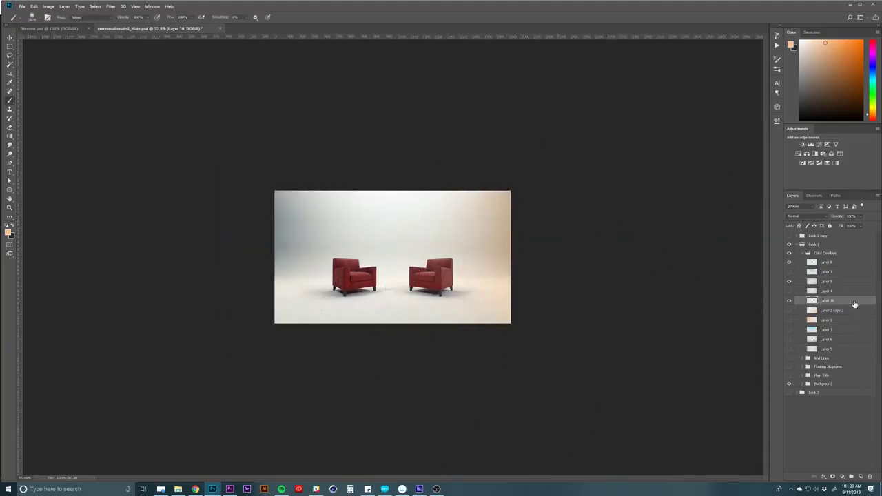
Cycle the orange glow layer's blend modes to Overlay and lower its opacity
key("v")
key("shift+plus")
key("shift+plus")
key("shift+plus")
key("shift+plus")
key("shift+plus")
key("shift+plus")
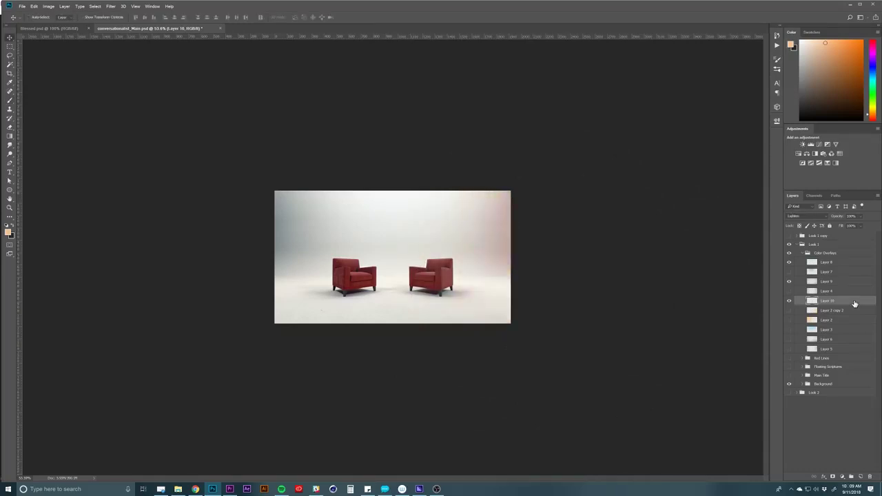
key("shift+plus")
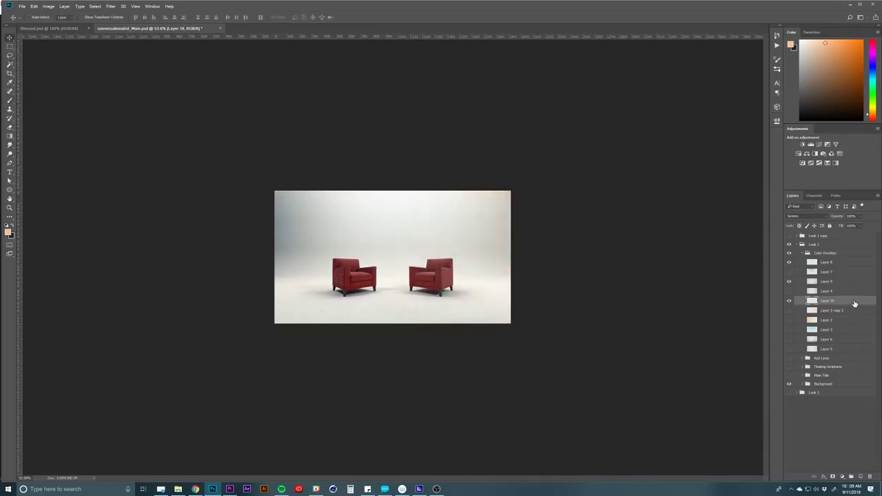
key("shift+plus")
key("shift+plus")
key("shift+plus")
key("shift+plus")
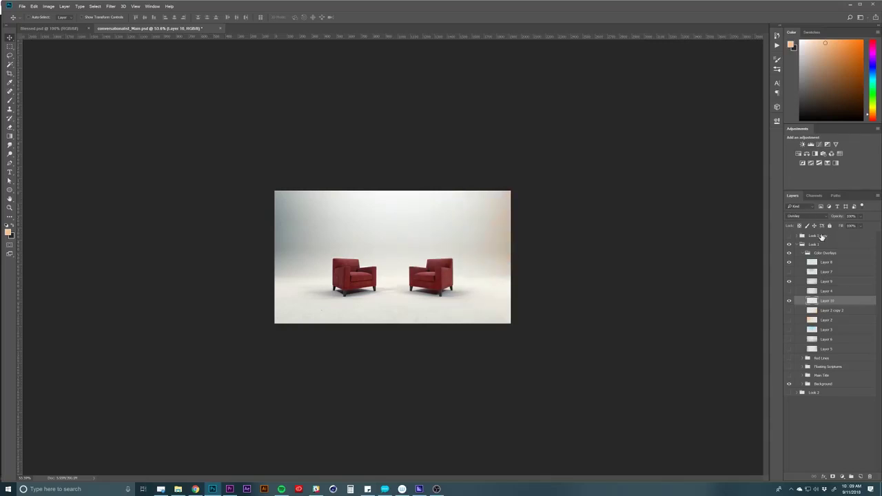
left_click_drag(838, 216, 827, 224)
Hide the orange glow layer, and compare the artwork with Layers 2 and 3 shown and hidden
left_click(789, 302)
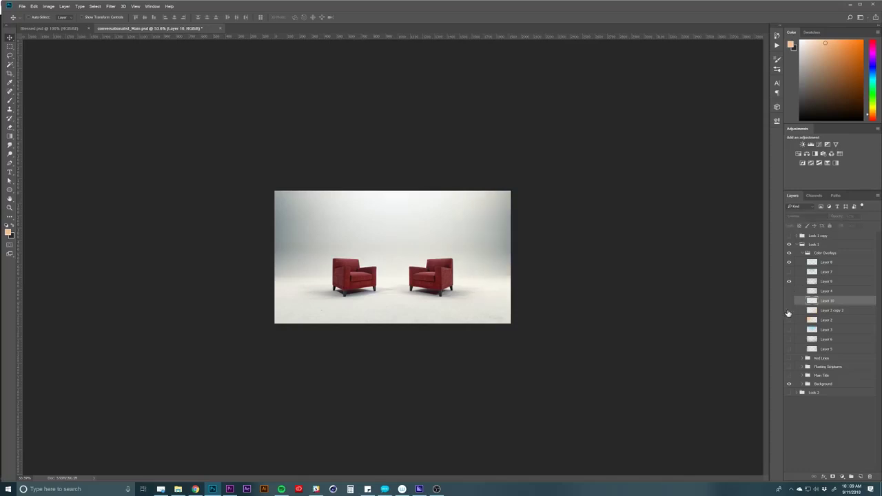
left_click(788, 321)
left_click(790, 331)
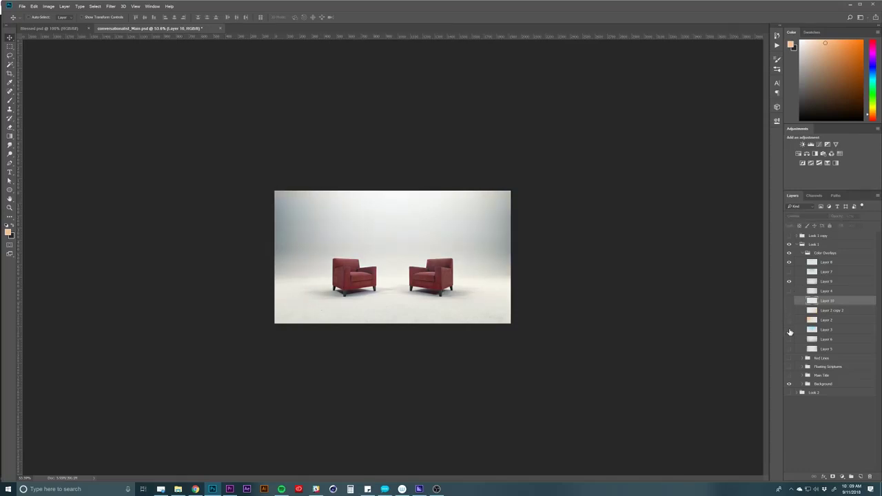
left_click(789, 332)
left_click(790, 332)
left_click(790, 332)
left_click(848, 332)
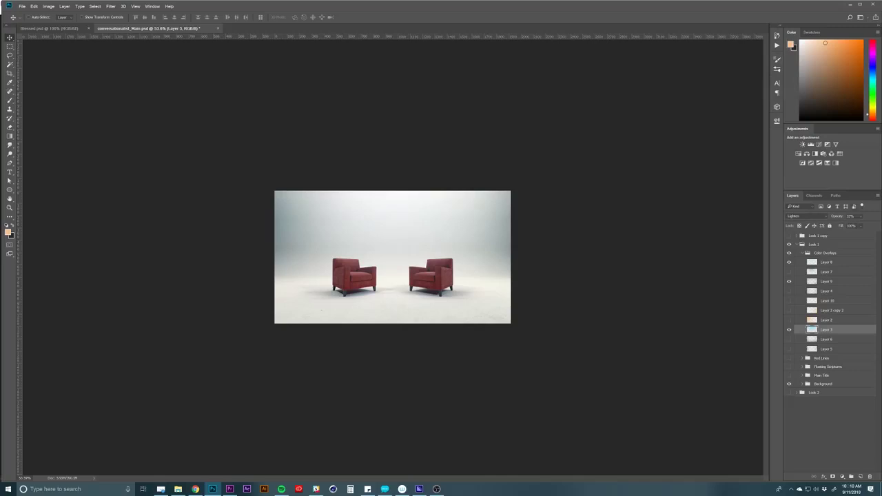
left_click(790, 331)
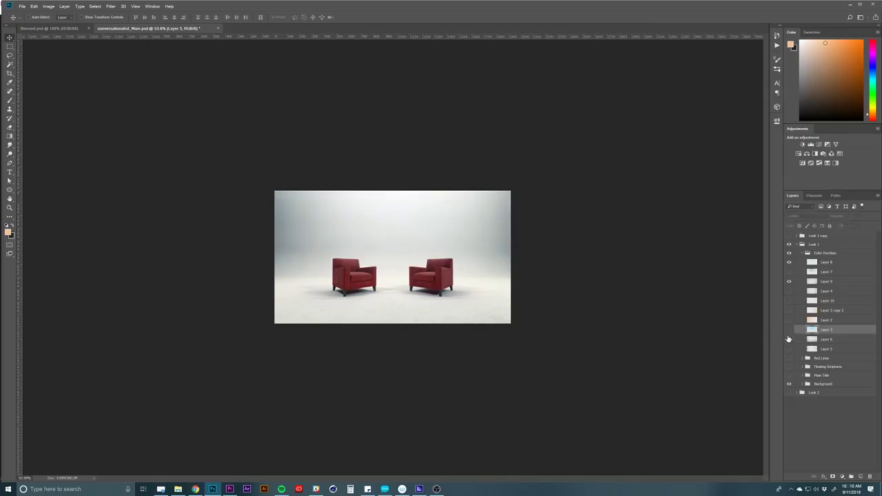
Compare the artwork with Layer 6 shown and hidden, and select that layer
left_click(789, 340)
left_click(789, 340)
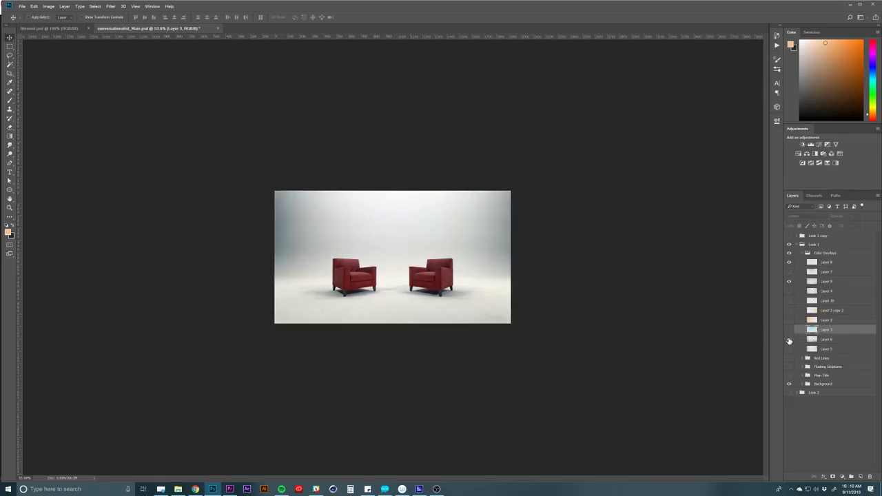
left_click(789, 341)
left_click(847, 341)
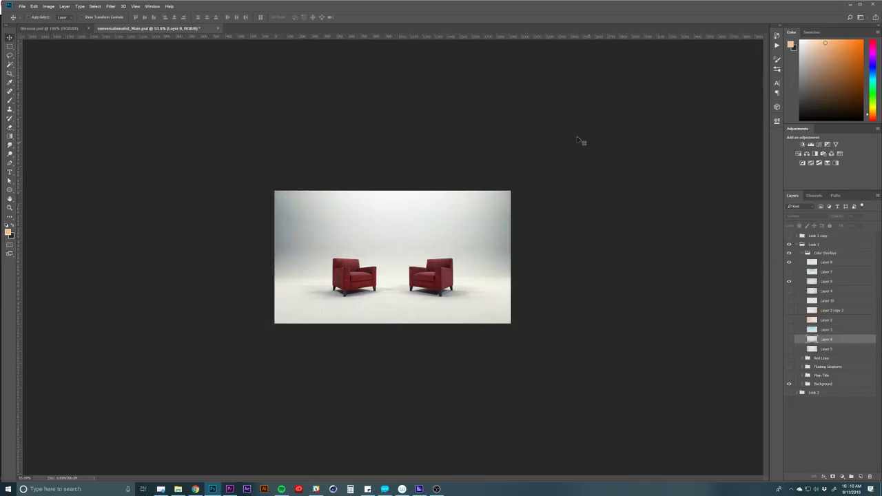
Hide the painted vignette layer and collapse the Color Overlays group
left_click(788, 280)
left_click(798, 254)
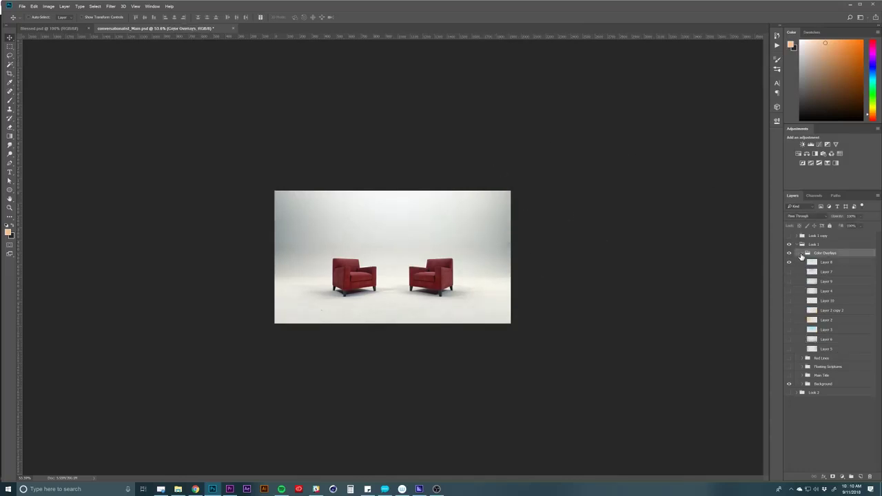
left_click(801, 253)
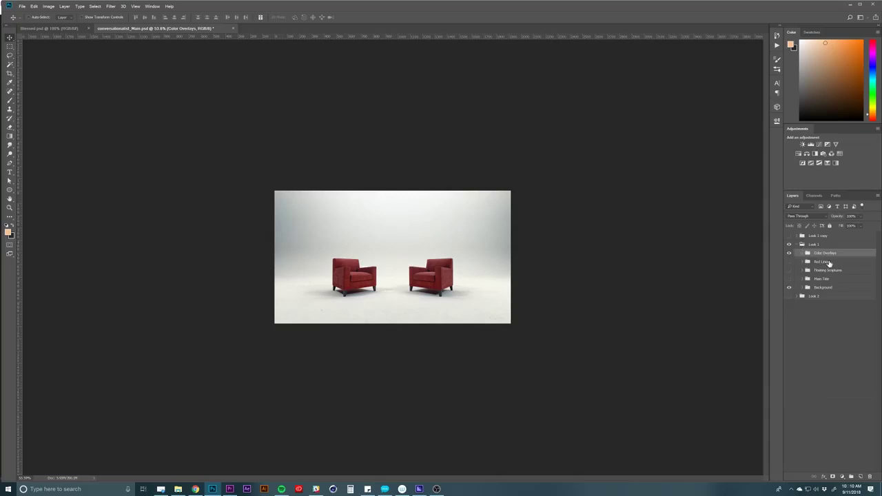
Compare the artwork with the whole Color Overlays group hidden and shown, leaving it visible and all layers deselected
left_click(827, 262)
left_click(789, 253)
left_click(789, 252)
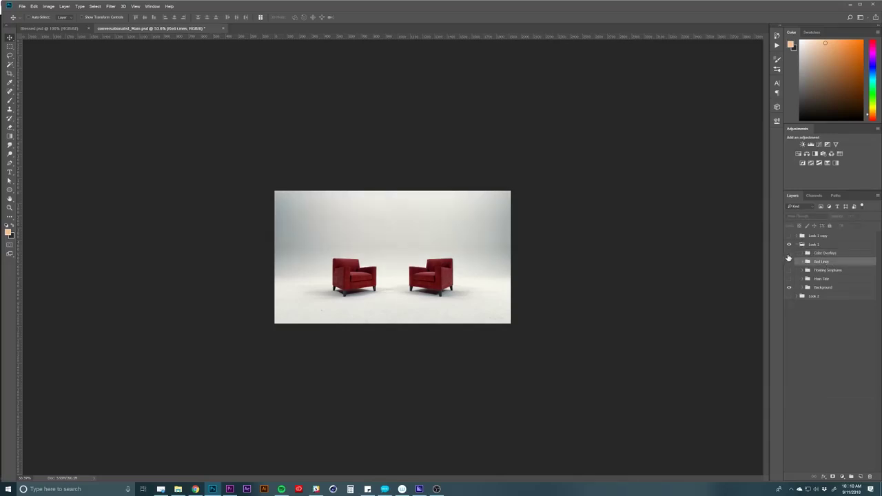
key("z")
left_click(390, 268)
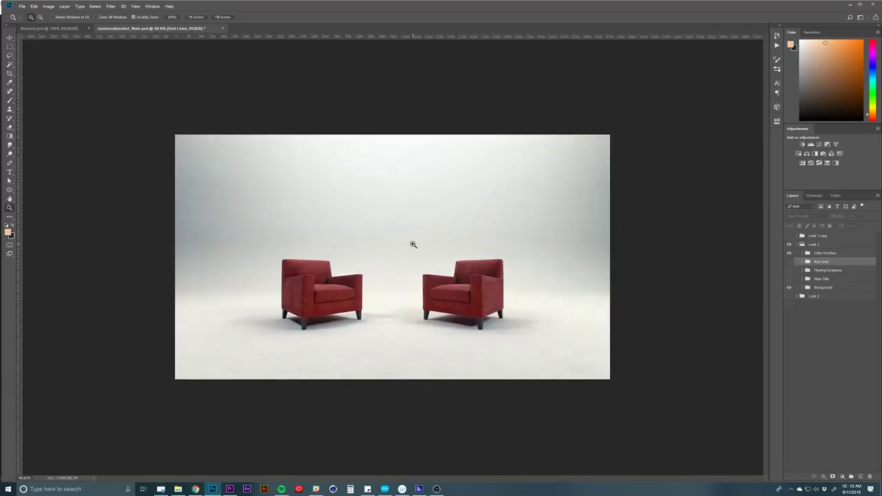
key("ctrl+alt+shift+a")
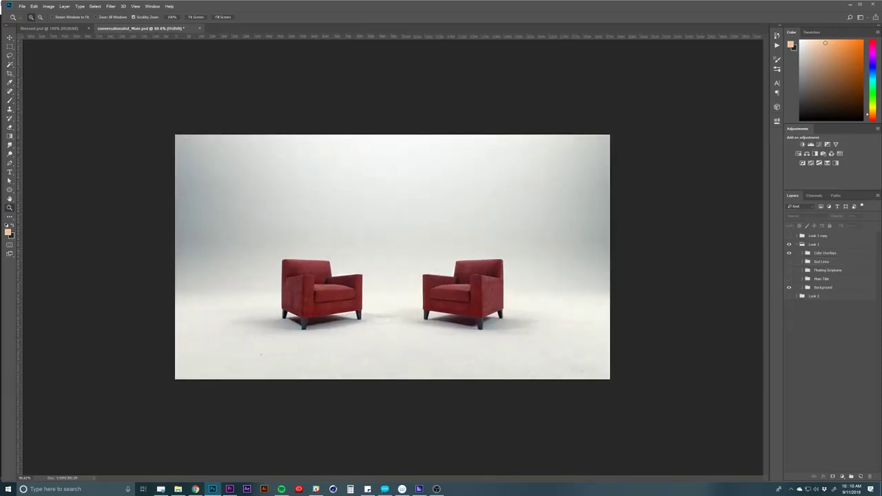
Show the Red Lines, Floating Scriptures and Main Title groups, and clear the layer selection
left_click(820, 271)
left_click_drag(790, 262, 790, 281)
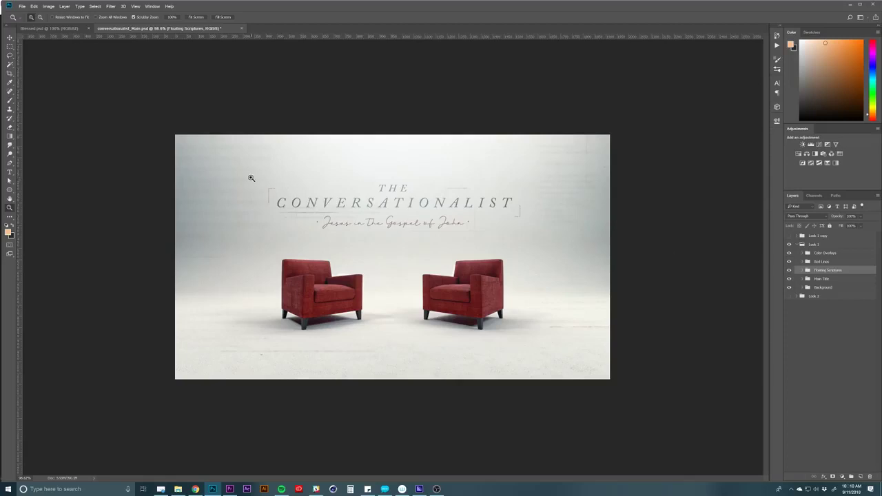
left_click(742, 366, "ctrl")
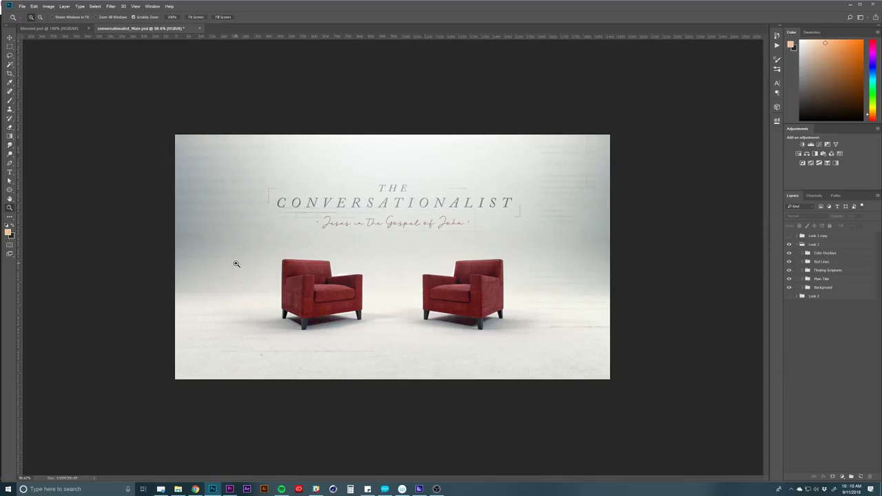
Discard the stray empty text layer, expand the Floating Scriptures group, and select its "Therefore, the kingdom of heaven" text layer
key("t")
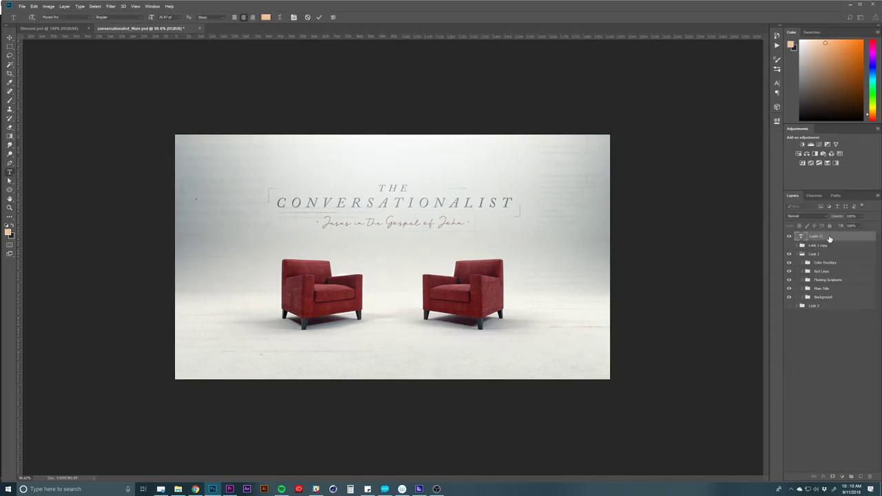
left_click(824, 236)
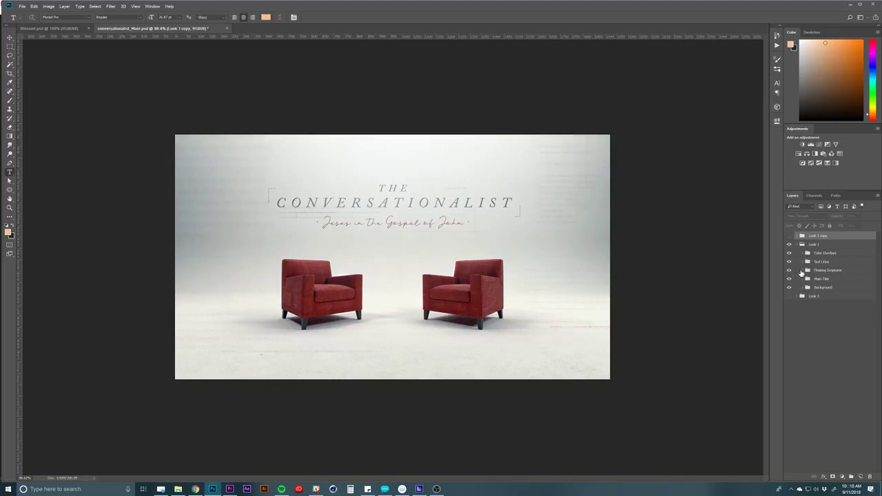
left_click(803, 270)
left_click(827, 280)
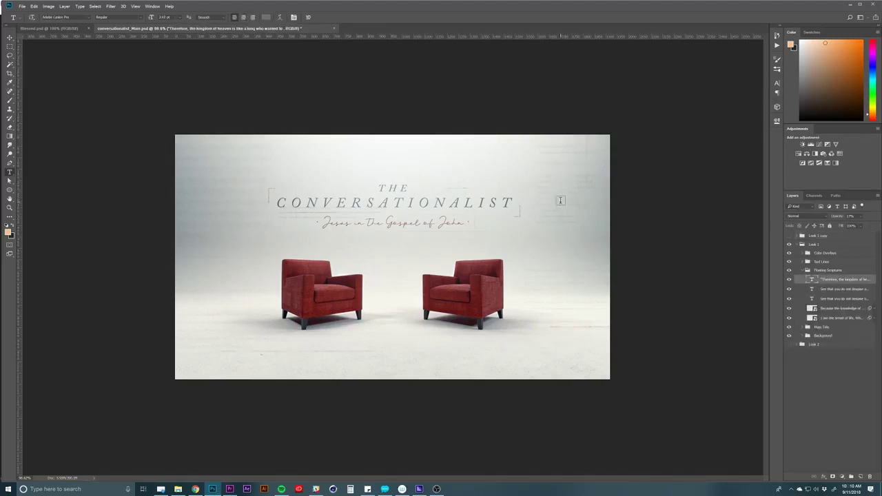
Copy all the text of the "Therefore, the kingdom of heaven" layer, and hide and collapse the Floating Scriptures group
left_click(549, 306)
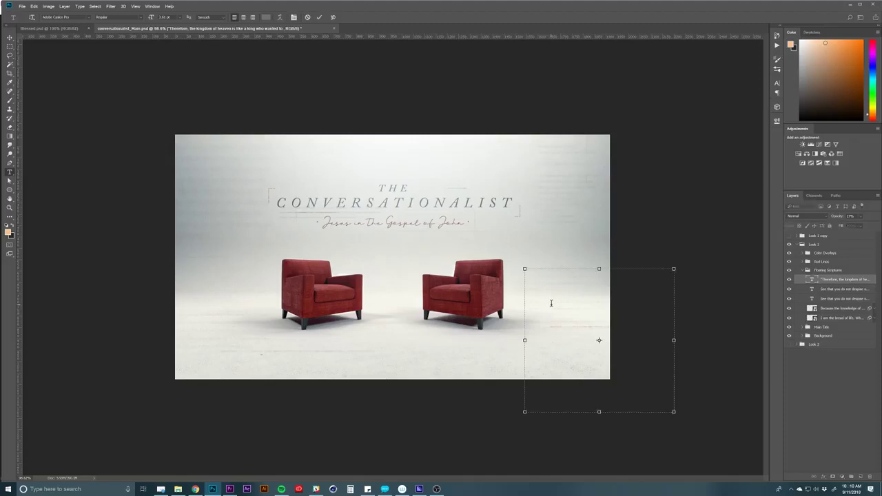
key("ctrl+a")
left_click(807, 281)
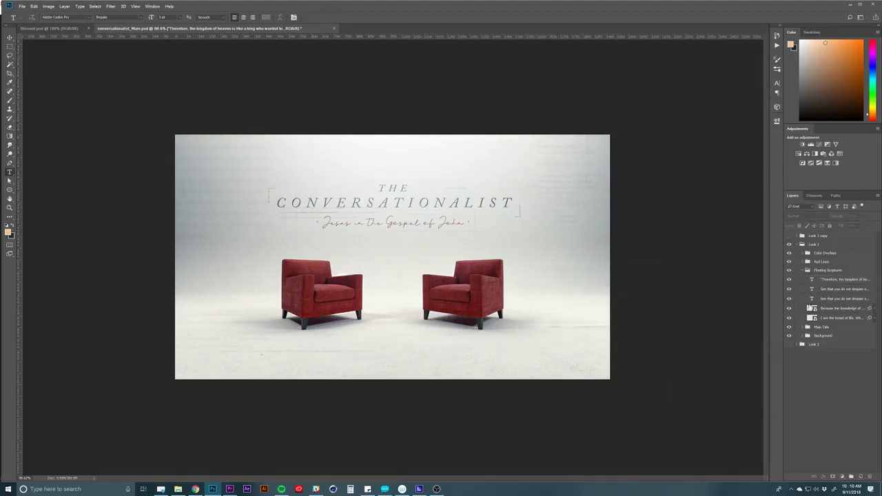
left_click(807, 270)
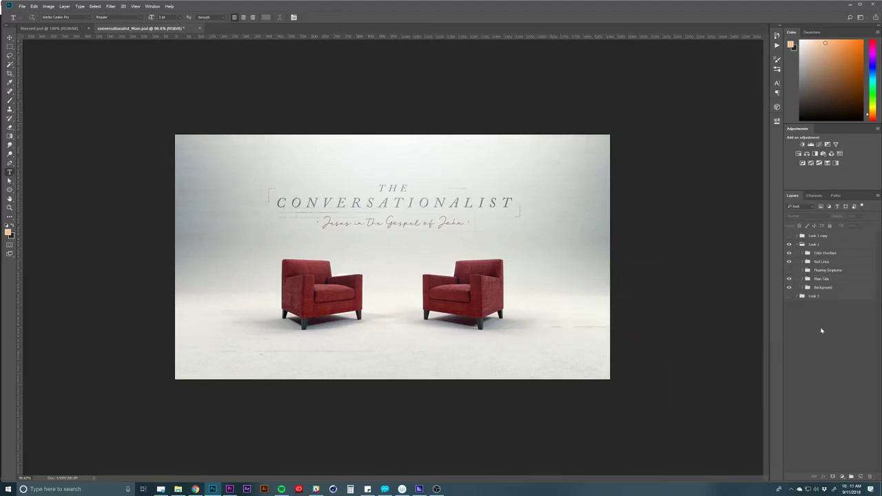
Draw a tall paragraph text box over the artwork's left side and paste the "Therefore, the kingdom of heaven" passage into it
left_click_drag(198, 171, 327, 335)
type("Therefore, the kingdom of heaven is like a king who wanted to settle accounts with his servants. 24 As he began the settlement, a man who owed him ten thousand bags of gold[b] was brought to him. 25 Since he was not able to pay, the master ordered that he and his wife and his children and all that he had be sold to repay the debt.  26 At this the servant fell on his knees before him. 'Be patient with me,' he begged, 'and I will pay back everything.' 27 The servant's master took pity on him, canceled the debt and let him go.  28 But when that servant went out, he found one of his fellow servants who owed him a hundred silver coins. He grabbed him and began to choke him. 'Pay back what you owe me!' he demanded.")
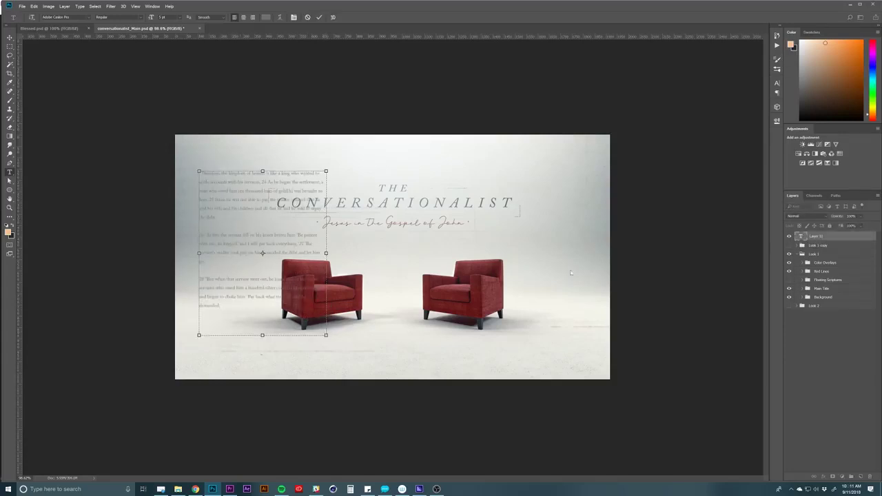
key("ctrl+Return")
key("v")
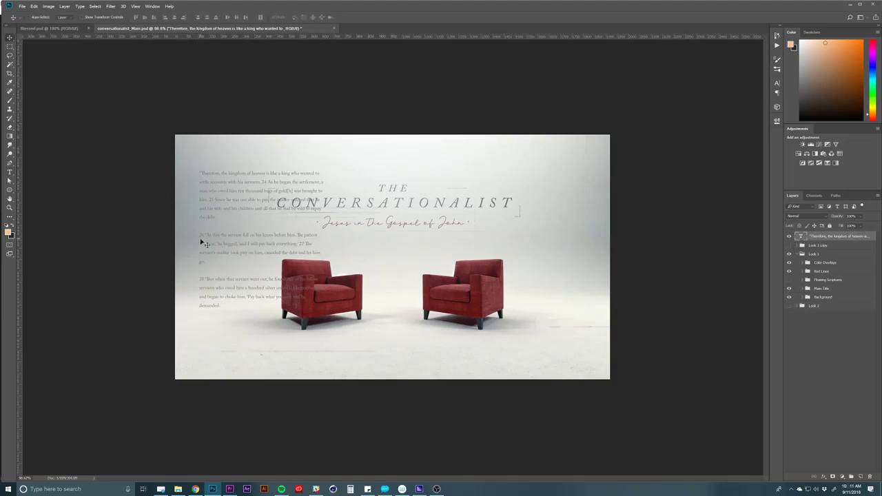
Move the scripture text to the artwork's left edge, lower its opacity, and place a duplicate at the right edge
left_click_drag(200, 240, 168, 230)
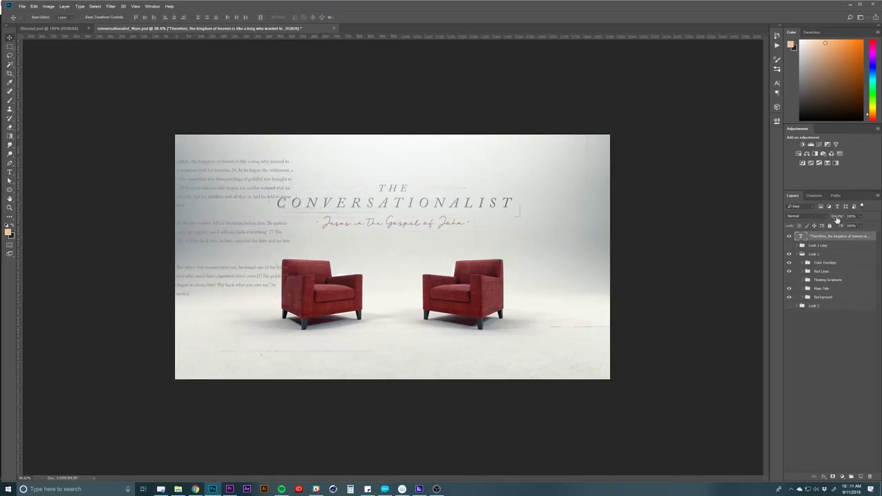
left_click_drag(837, 216, 815, 220)
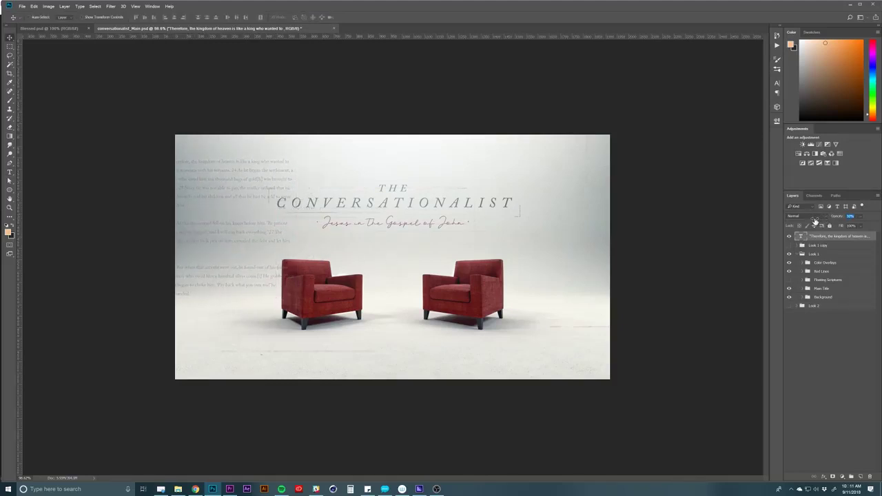
left_click_drag(259, 182, 591, 195)
key("ctrl+j")
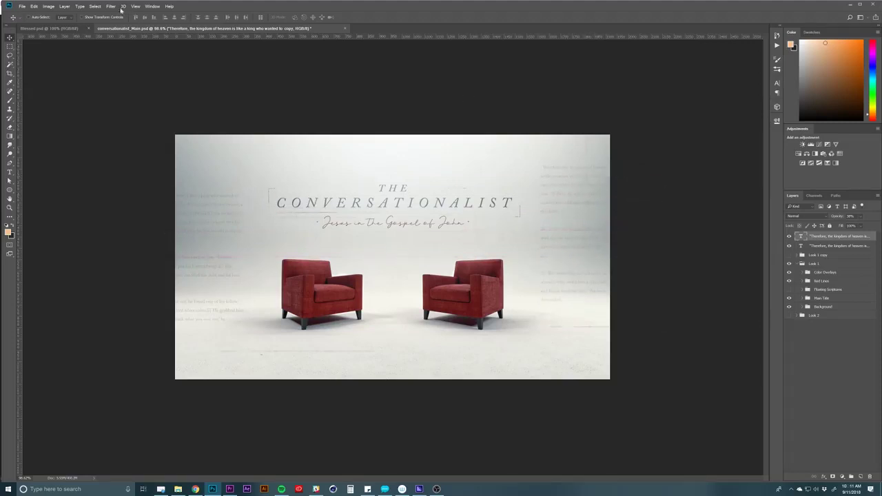
Convert the duplicated scripture text to a smart object and apply a Gaussian Blur with a 4.3-pixel radius
left_click(111, 6)
mouse_move(136, 79)
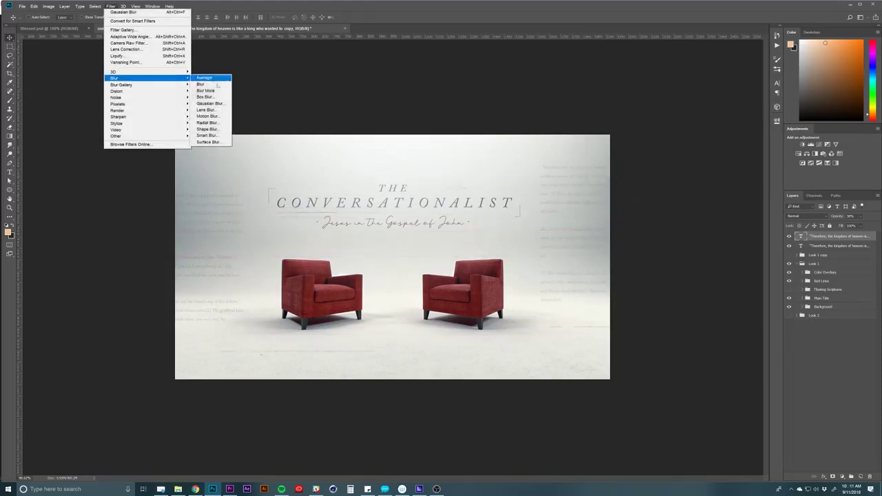
left_click(209, 104)
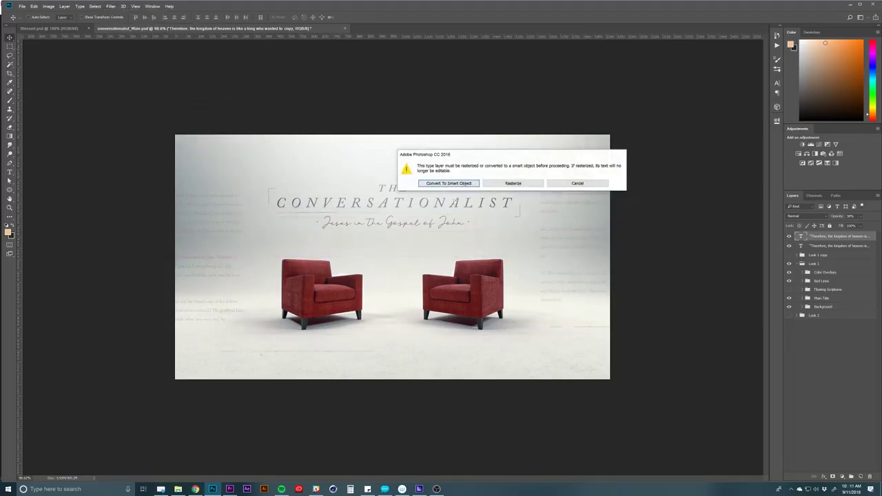
left_click(450, 183)
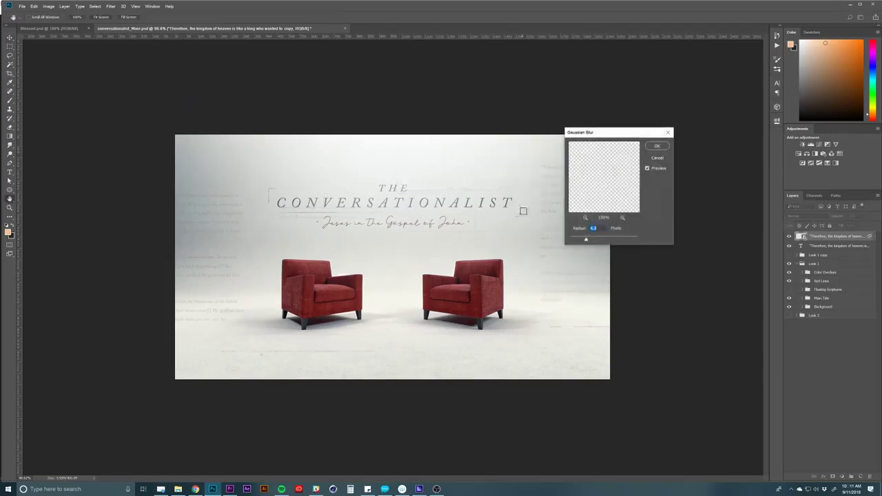
left_click(658, 147)
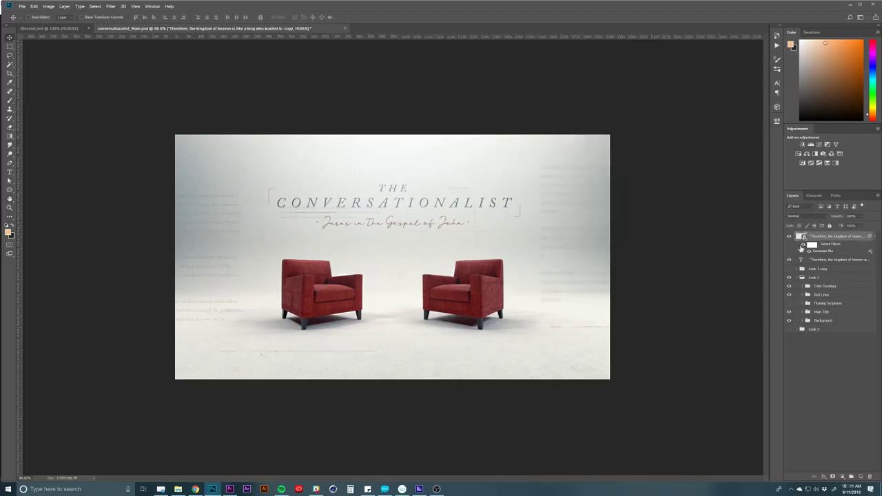
Reduce the scripture copy's Gaussian Blur radius to 1.6 pixels and clear the layer selection
double_click(831, 253)
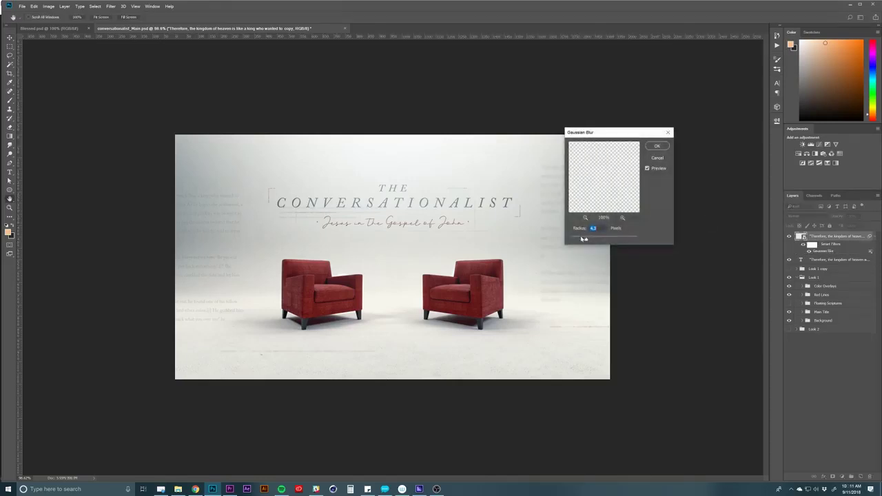
left_click_drag(583, 239, 652, 195)
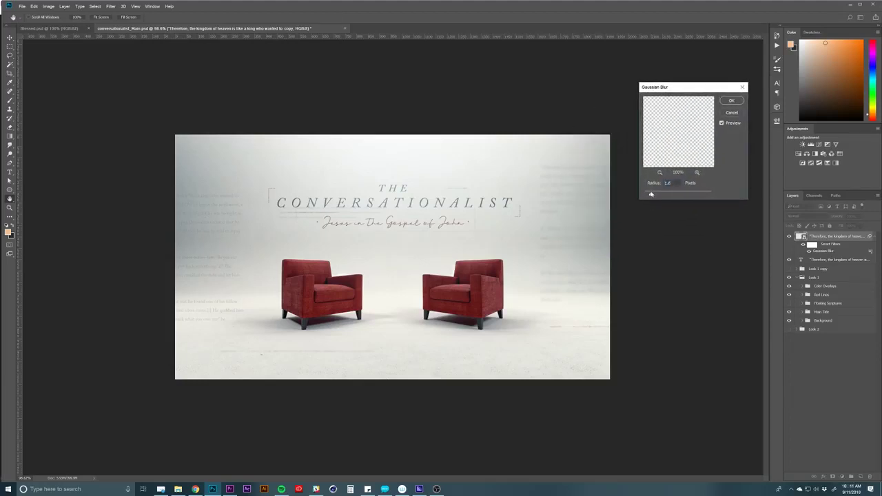
left_click(729, 102)
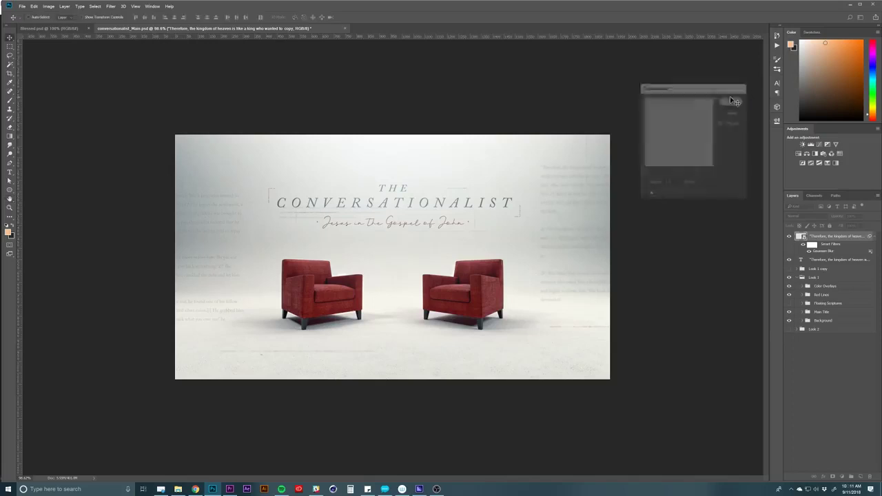
left_click(787, 372)
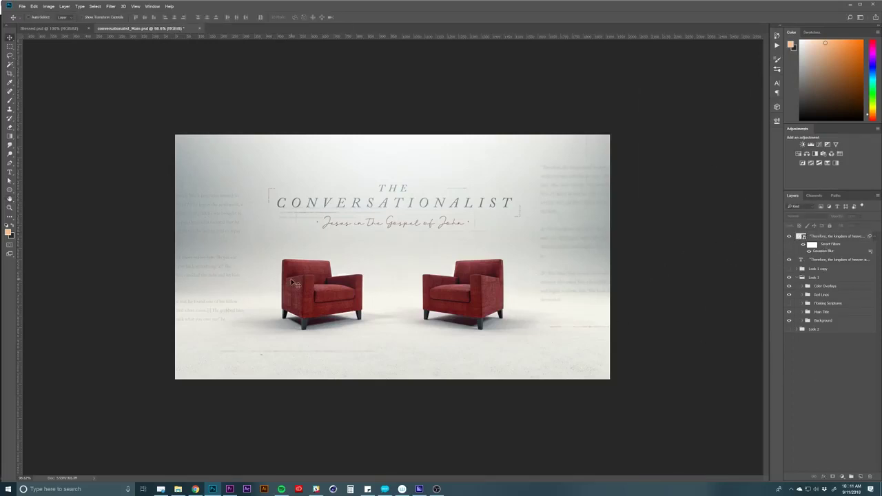
Add an empty layer above the scripture text and set up a 5 px brush with a red foreground colour
key("ctrl+shift+alt+e")
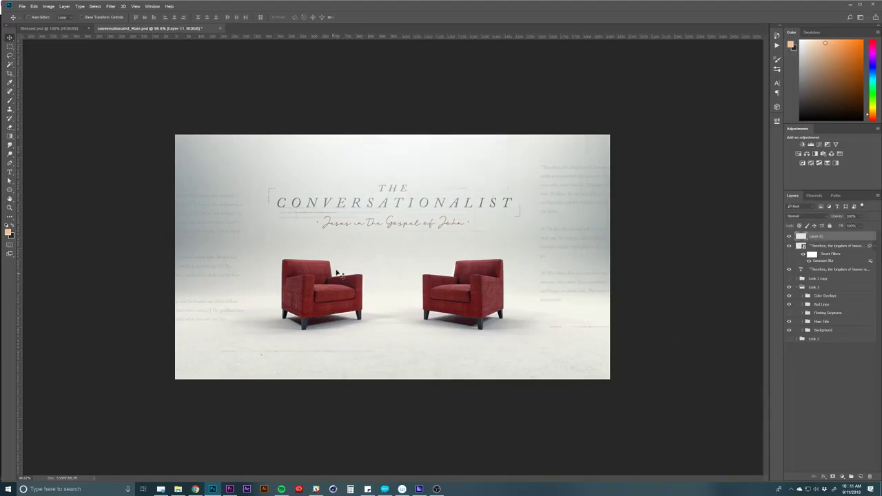
key("b")
right_click(380, 242)
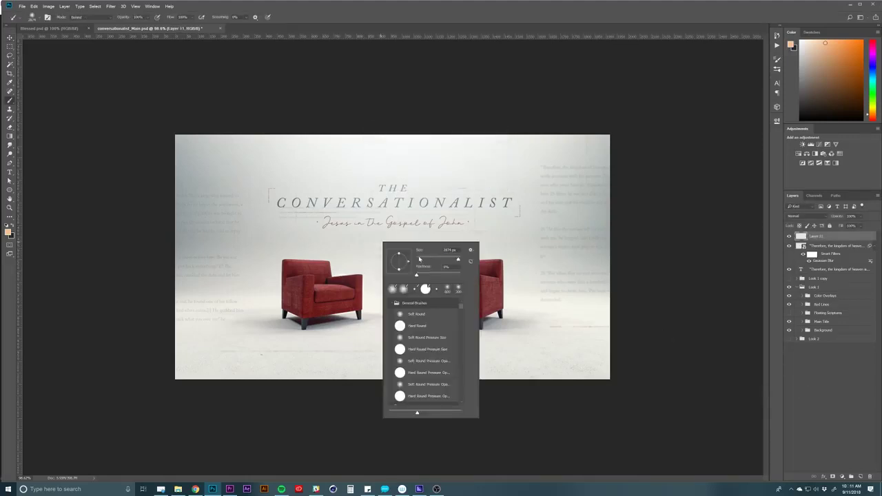
left_click(419, 259)
key("Return")
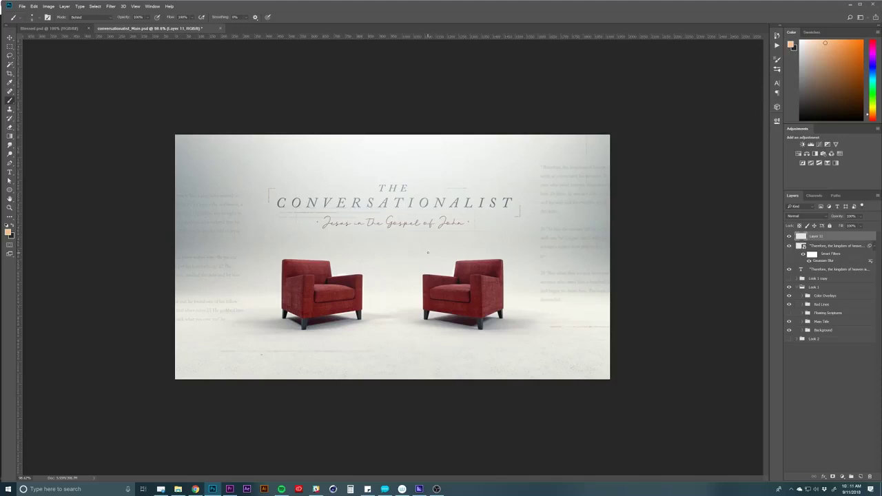
left_click_drag(866, 50, 875, 42)
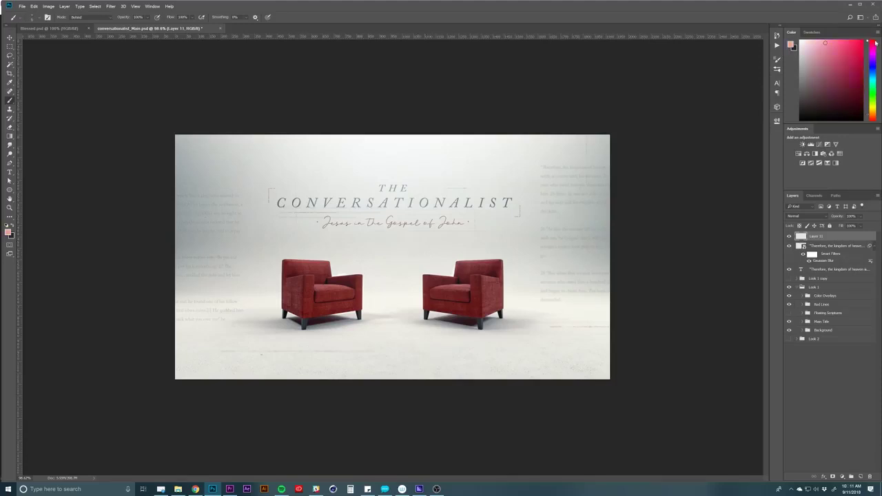
left_click(854, 55)
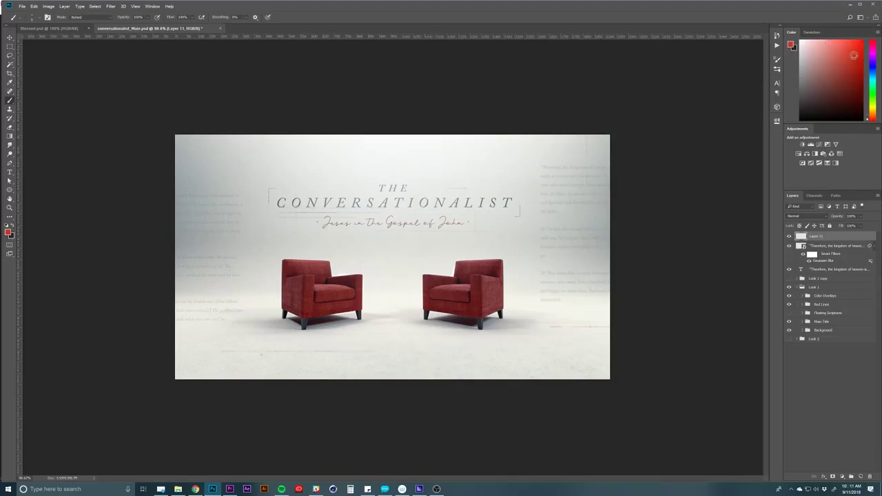
left_click_drag(488, 251, 358, 251)
key("ctrl+z")
left_click_drag(513, 246, 316, 246)
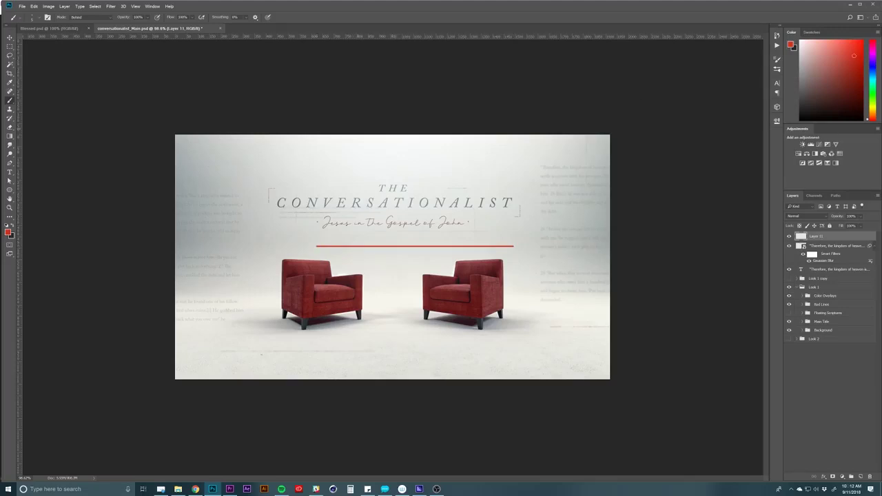
key("ctrl+z")
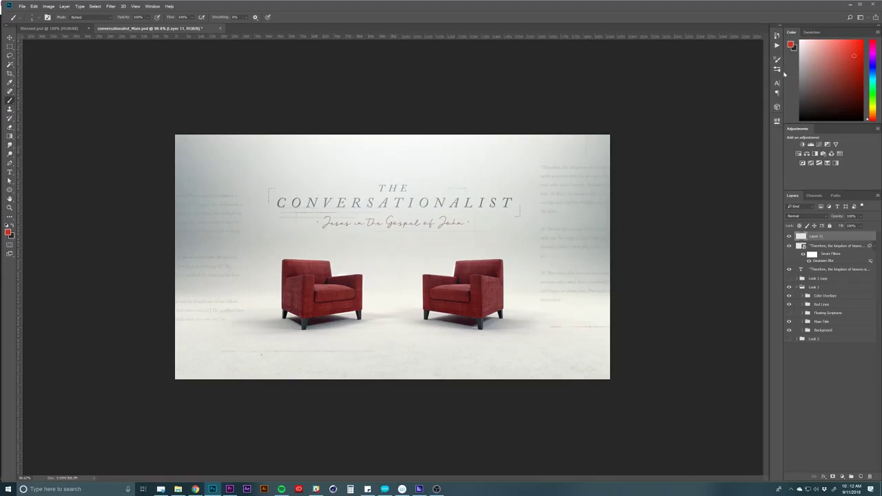
Configure the brush with a 3 px tip, Scattering enabled at 0% and a Shape Dynamics size jitter of about 60%
left_click(777, 69)
left_click(646, 56)
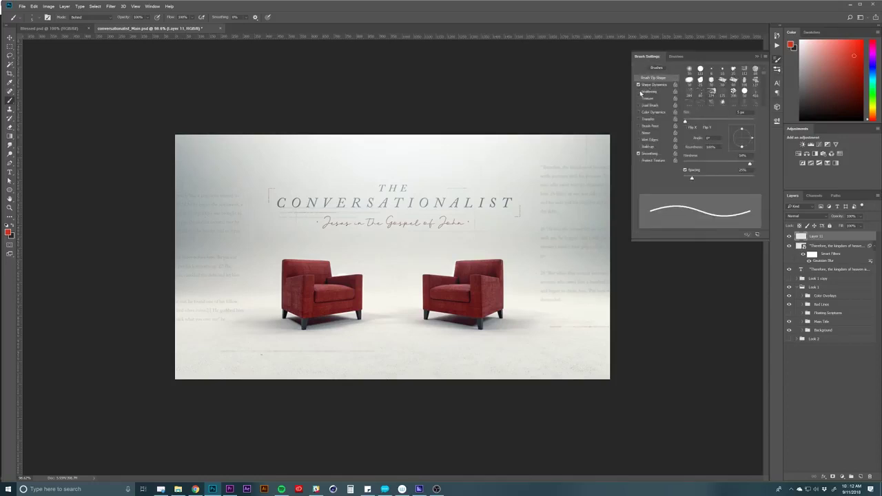
left_click(647, 91)
left_click_drag(685, 73, 690, 77)
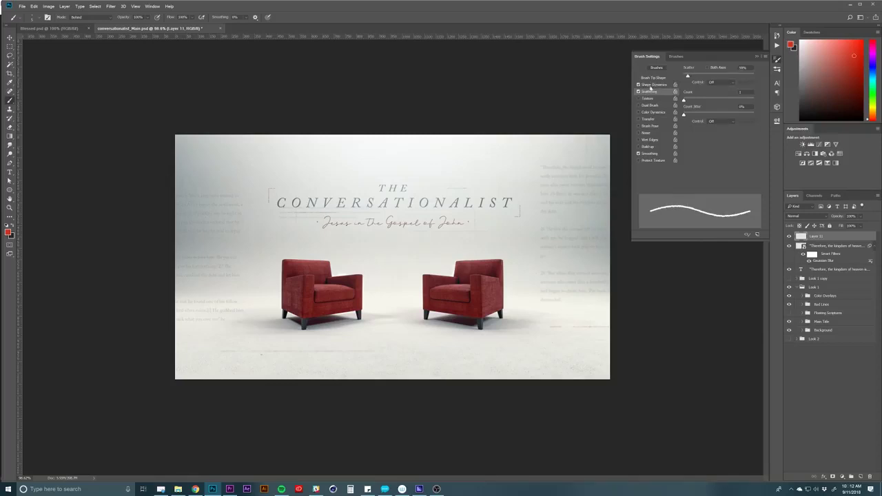
left_click(651, 77)
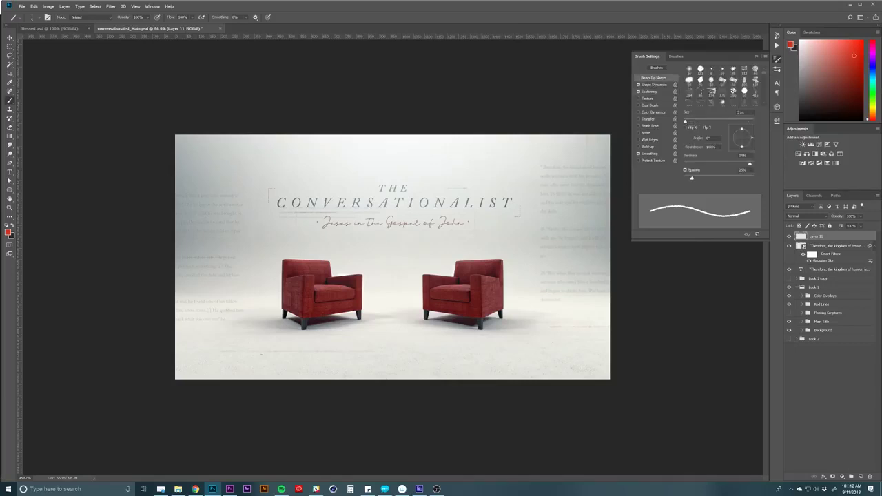
type("3")
key("Return")
left_click(651, 91)
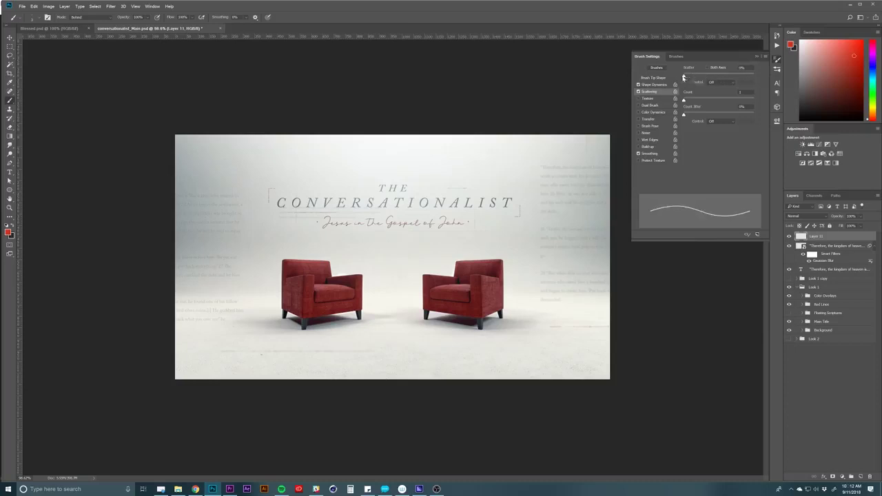
left_click_drag(687, 80, 729, 81)
left_click(660, 85)
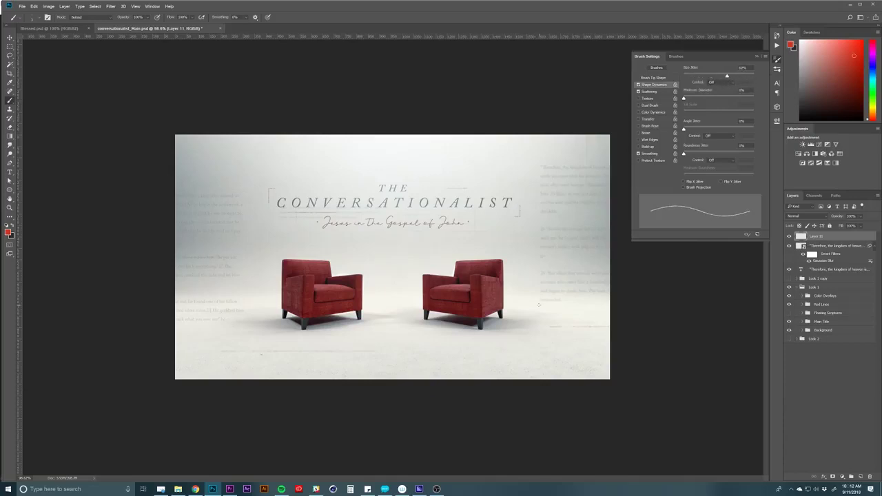
Paint a thin horizontal red line between the title and the chairs, and distress it with a larger textured eraser
left_click_drag(510, 246, 349, 246)
key("e")
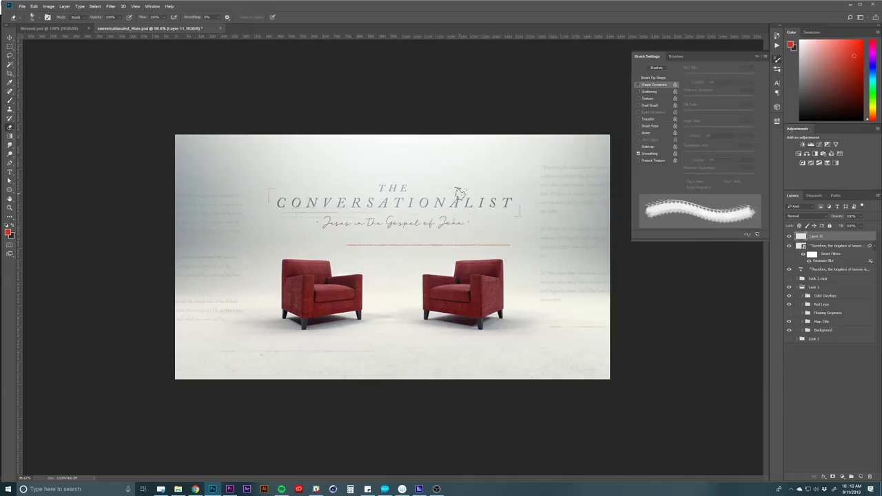
mouse_move(460, 193)
left_mouse_down()
mouse_move(448, 208)
mouse_move(476, 171)
mouse_move(480, 216)
left_mouse_up()
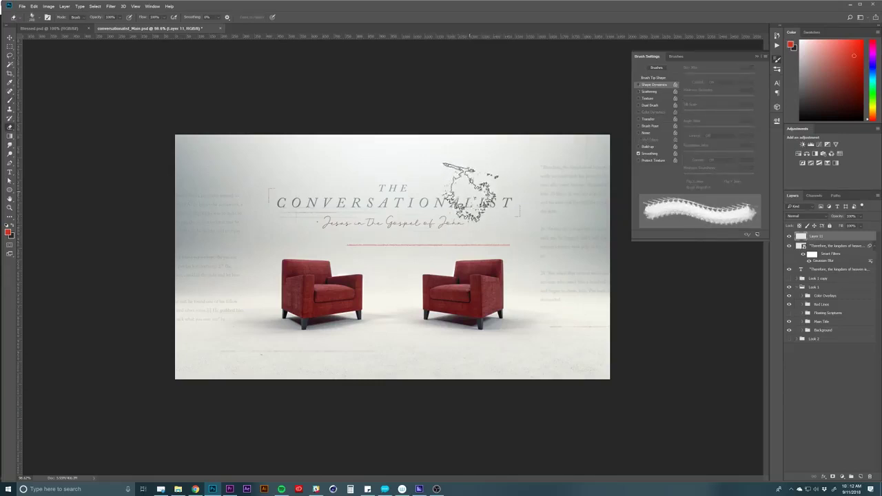
key("bracketright")
key("bracketright")
key("bracketright")
key("bracketright")
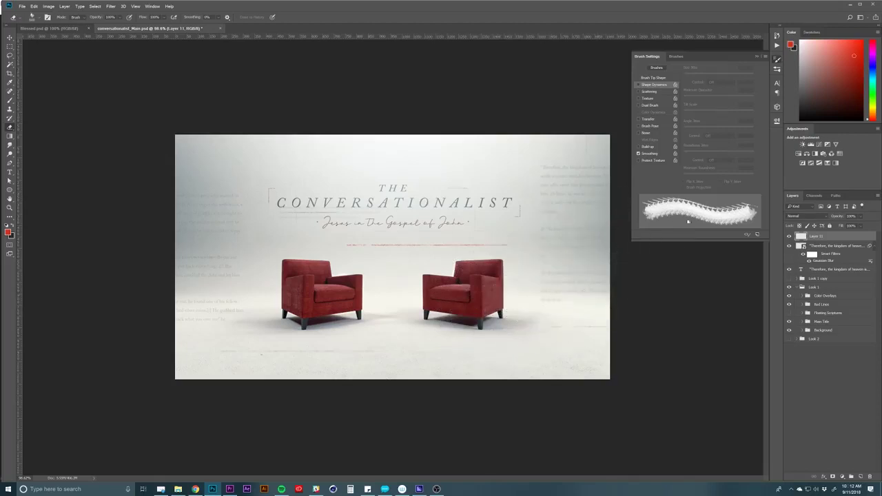
Move the distressed red line above the title and put the brush settings away
key("v")
mouse_move(454, 264)
left_mouse_down()
mouse_move(435, 255)
mouse_move(401, 211)
mouse_move(368, 201)
mouse_move(349, 182)
left_mouse_up()
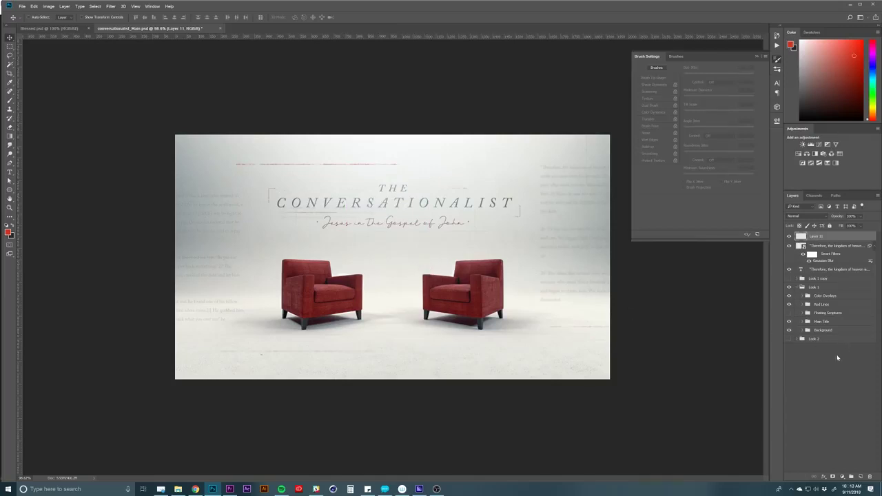
left_click(757, 58)
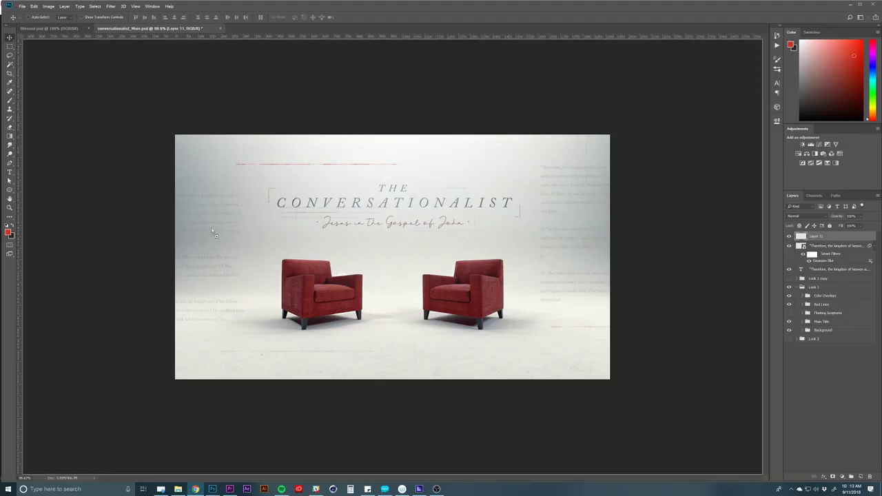
Enlarge the placed open-book photo proportionally from its centre until it covers the whole canvas
key("ctrl+t")
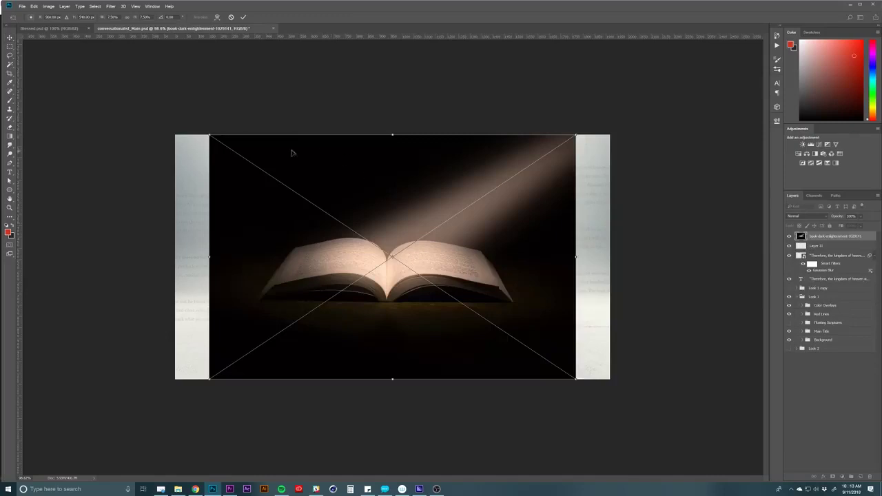
left_click_drag(210, 135, 175, 112)
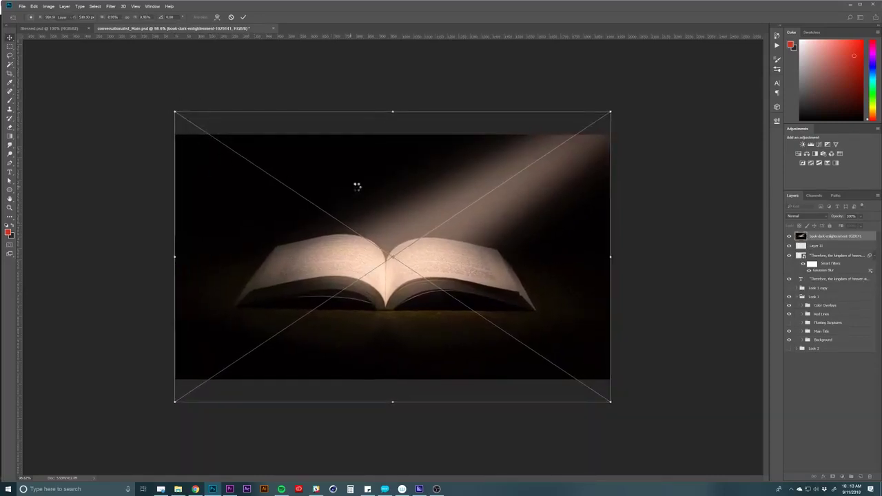
key("Return")
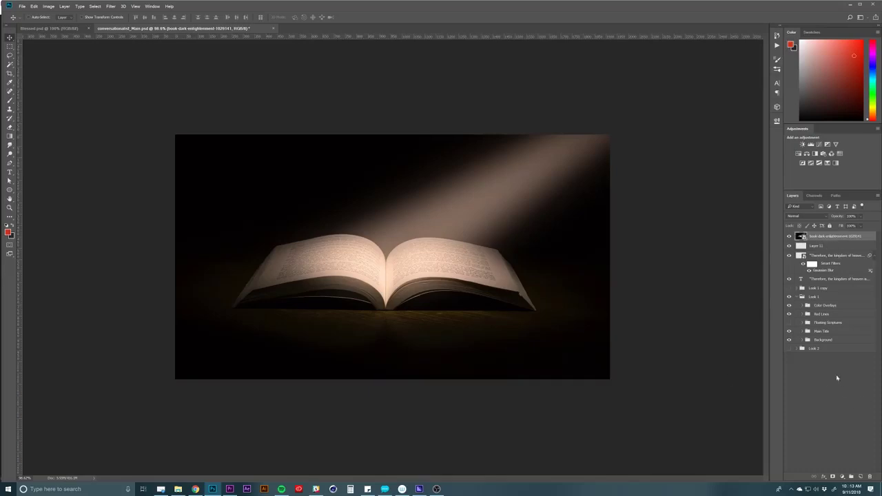
Add a text box above the open book reading "BOOK OF PSLAMS" and colour the text white
key("t")
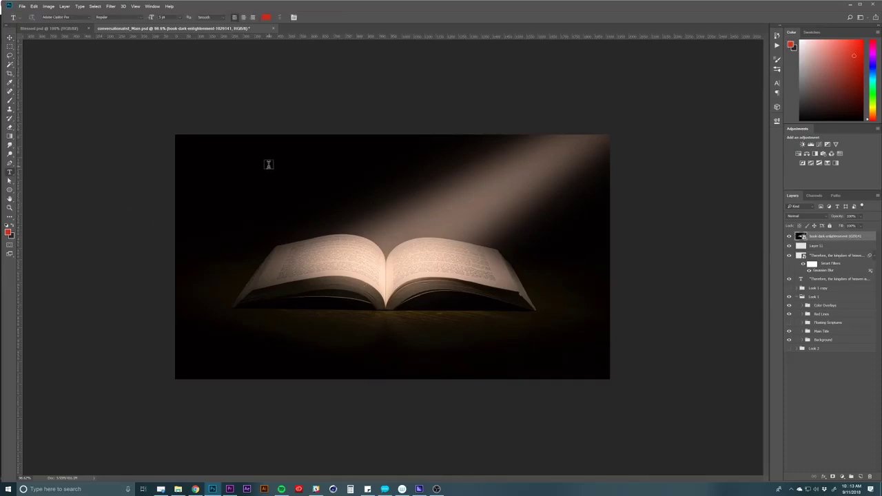
left_click_drag(269, 166, 491, 206)
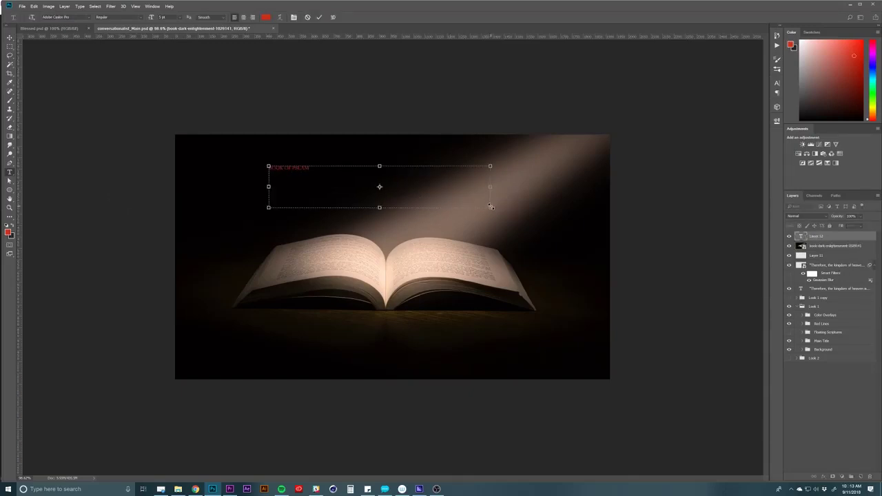
key("ctrl+a")
left_click(777, 83)
left_click(755, 124)
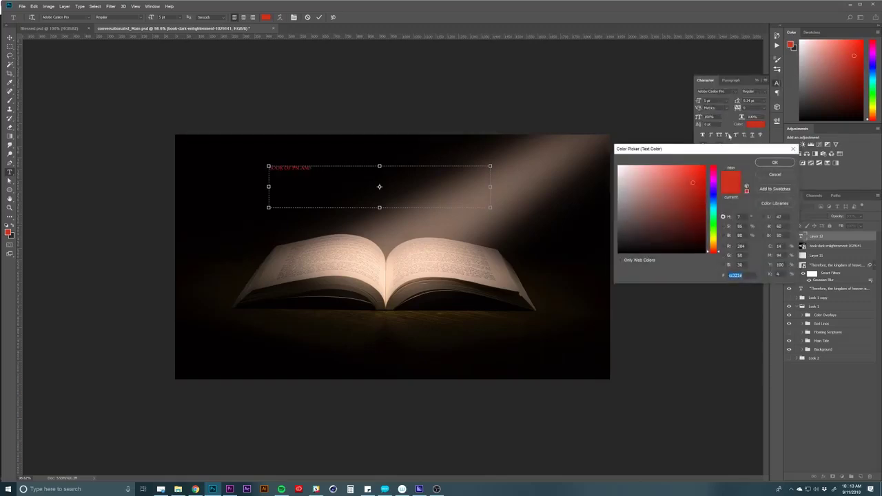
left_click(622, 168)
left_click(775, 163)
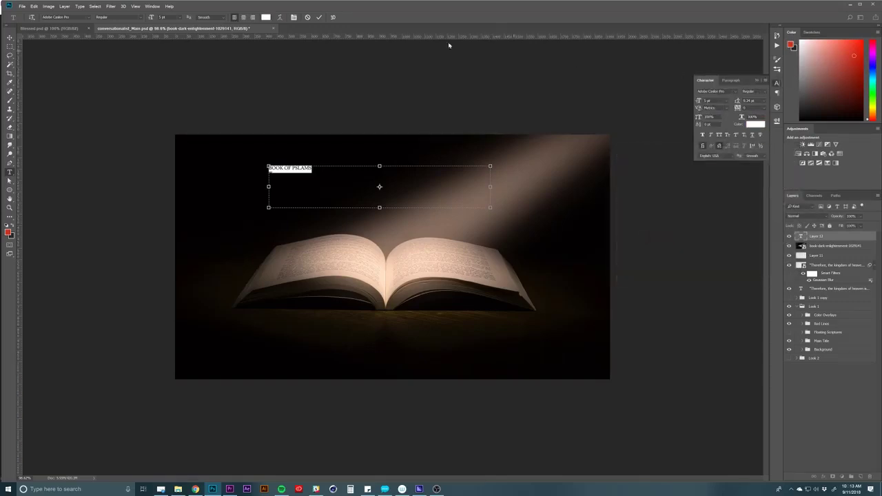
Centre-align the title text and set its size to 17 pt with 180 tracking
left_click(244, 17)
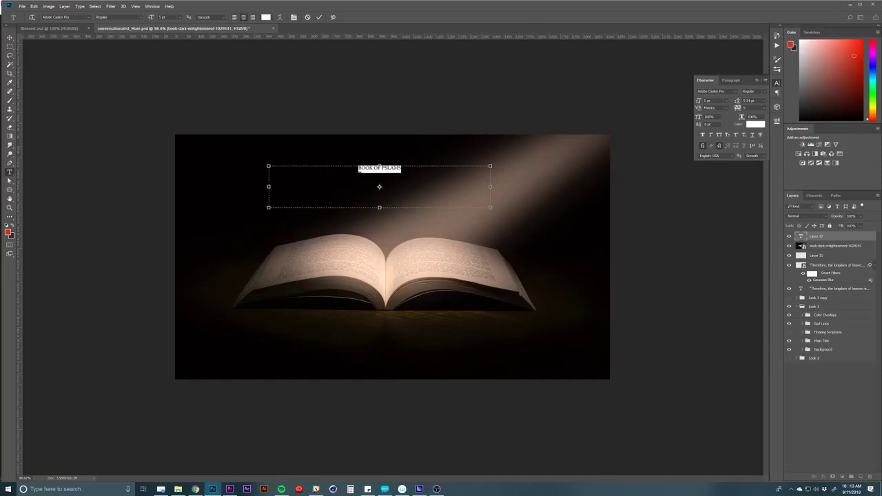
left_click_drag(698, 101, 748, 108)
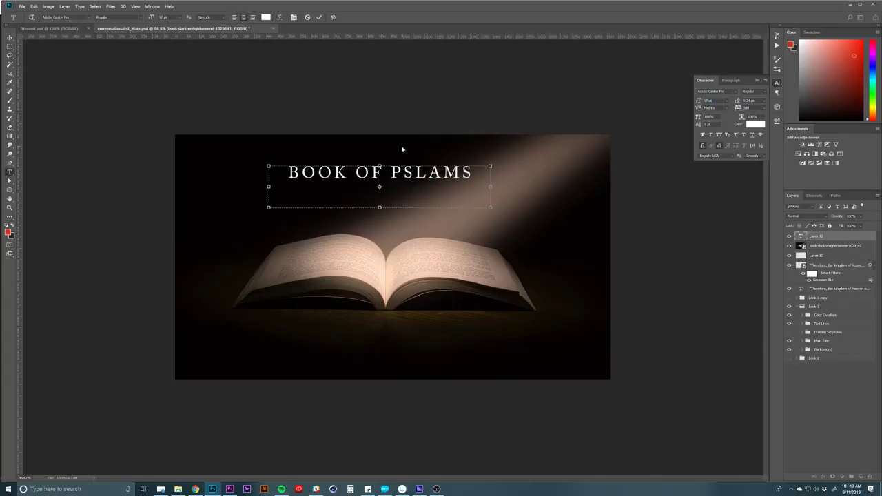
Correct the title's spelling to "BOOK OF PSALMS" and position it centrally just above the book
left_click_drag(399, 153, 441, 195)
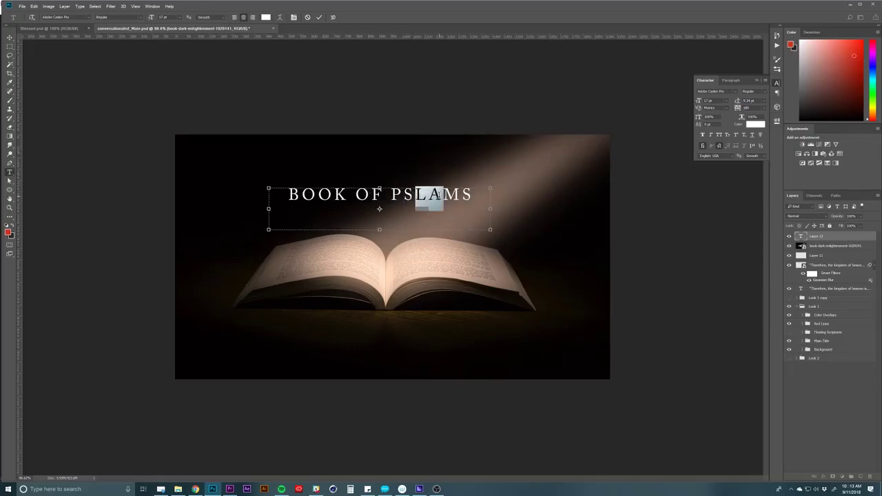
type("AL")
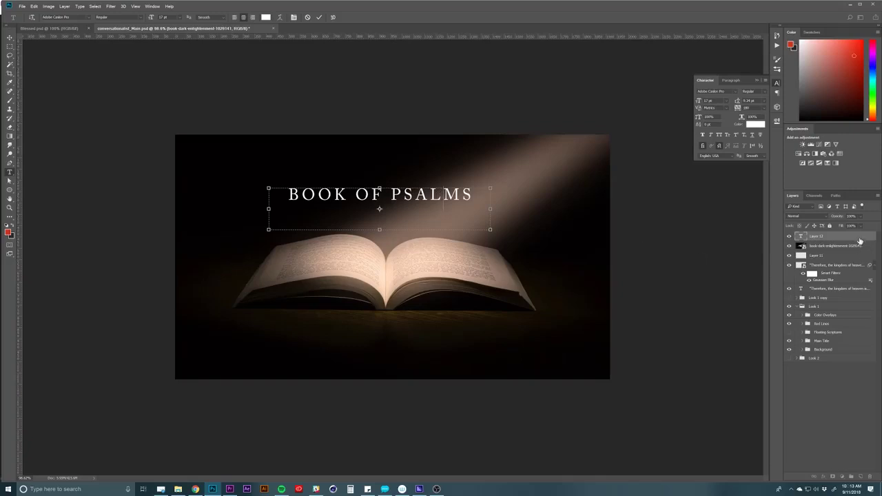
left_click(859, 240)
key("v")
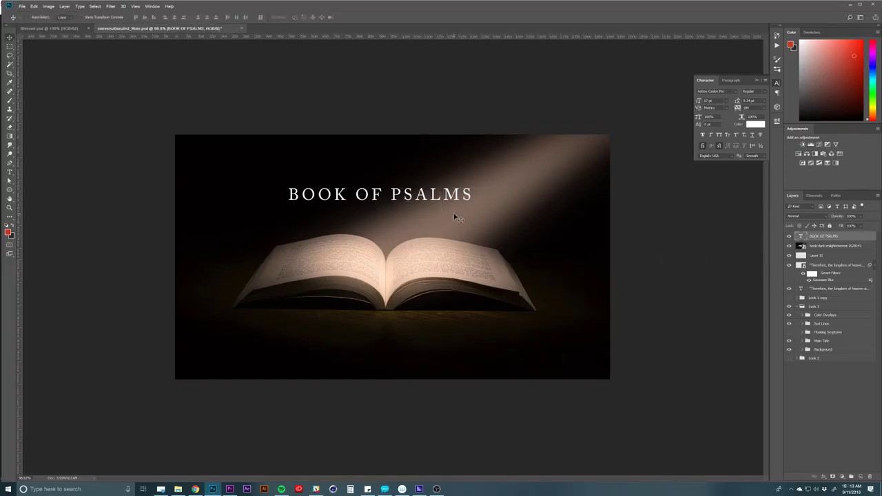
left_click_drag(448, 207, 454, 210)
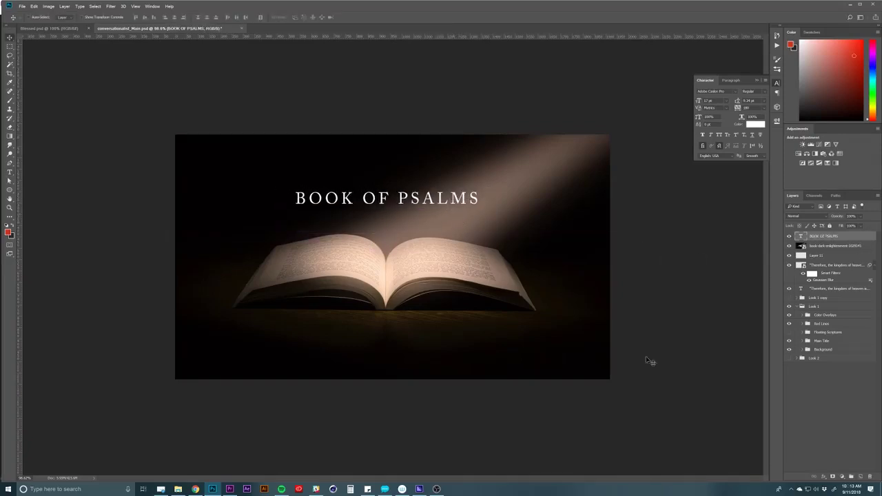
Add a Selective Color adjustment above the title and set its Blacks to cyan +9, magenta -1, yellow -6 and black -5
left_click(832, 394)
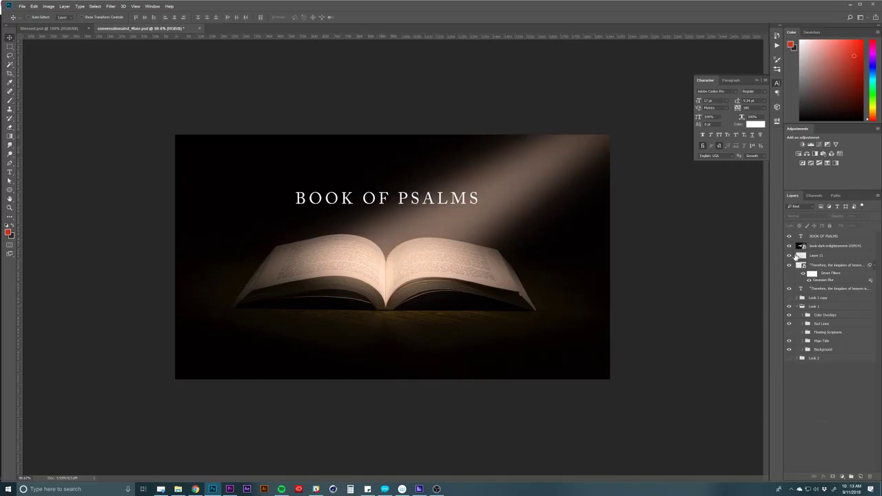
left_click(844, 246)
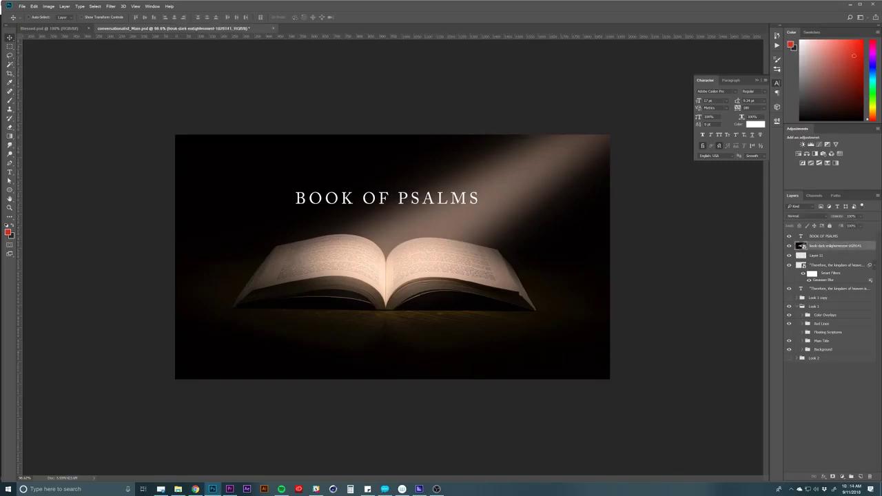
left_click(846, 236)
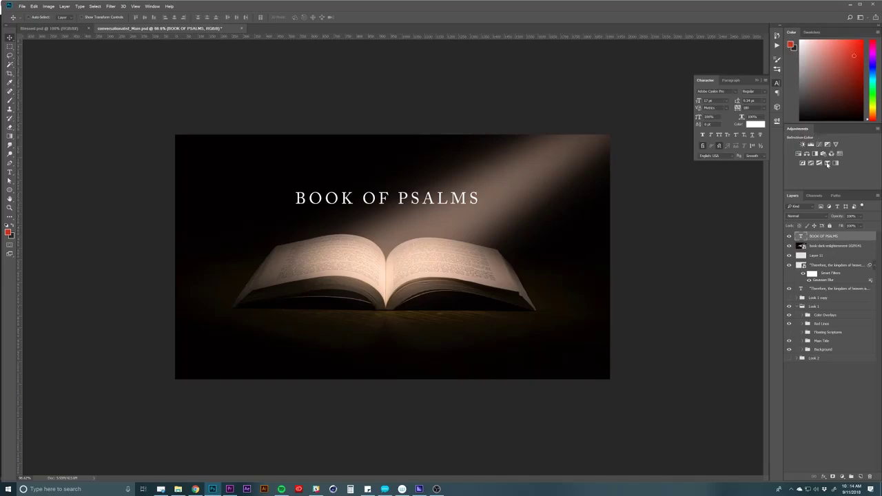
left_click(827, 164)
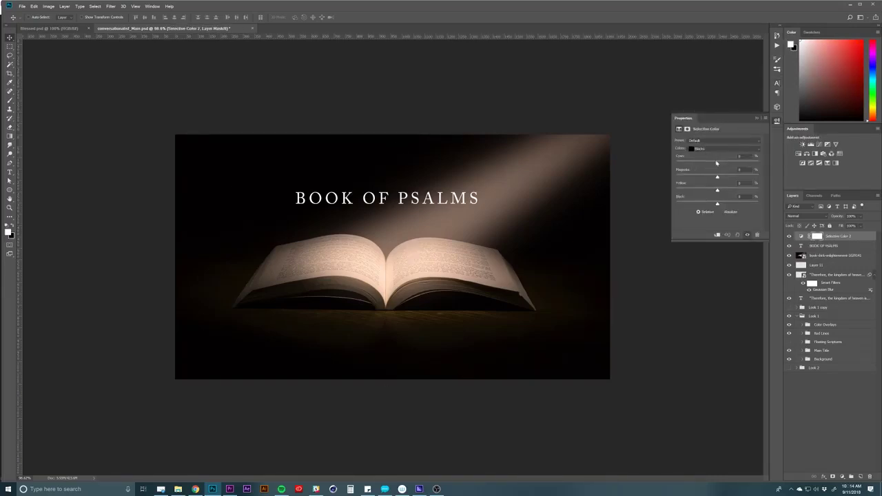
left_click_drag(721, 165, 716, 193)
left_click_drag(718, 205, 715, 206)
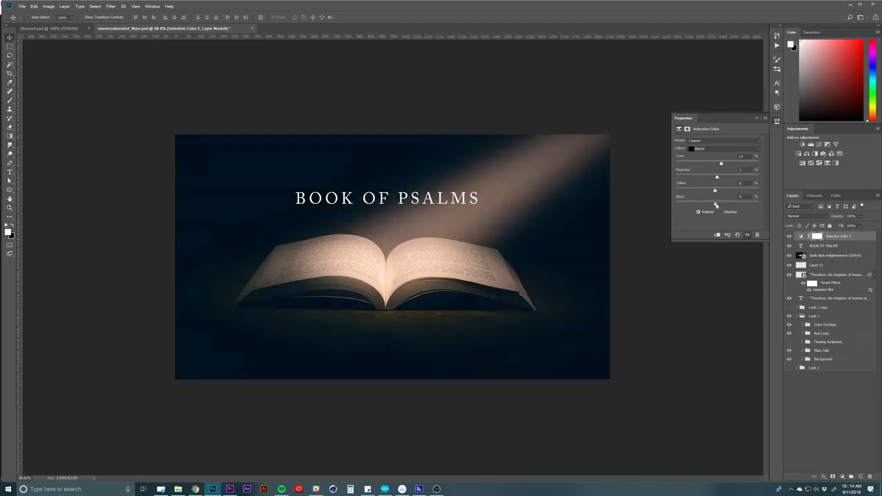
Fine-tune the Neutrals in the Selective Color adjustment to warm up the light beam
left_click(710, 149)
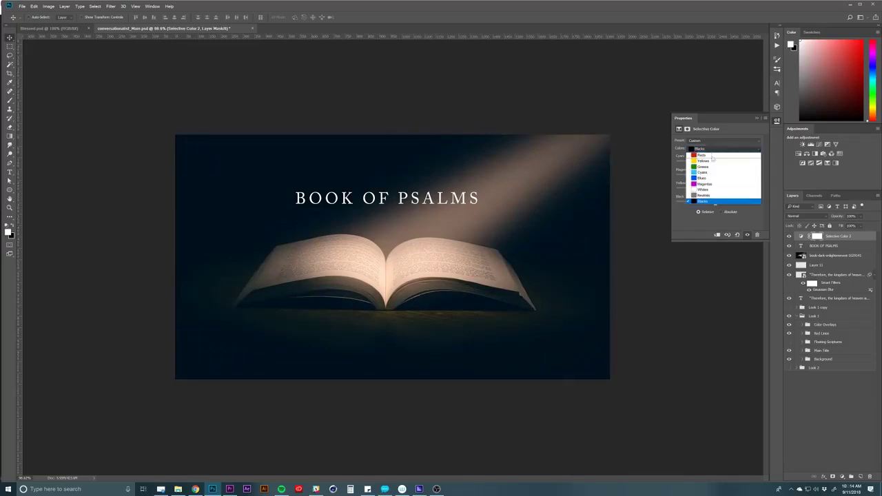
left_click(704, 195)
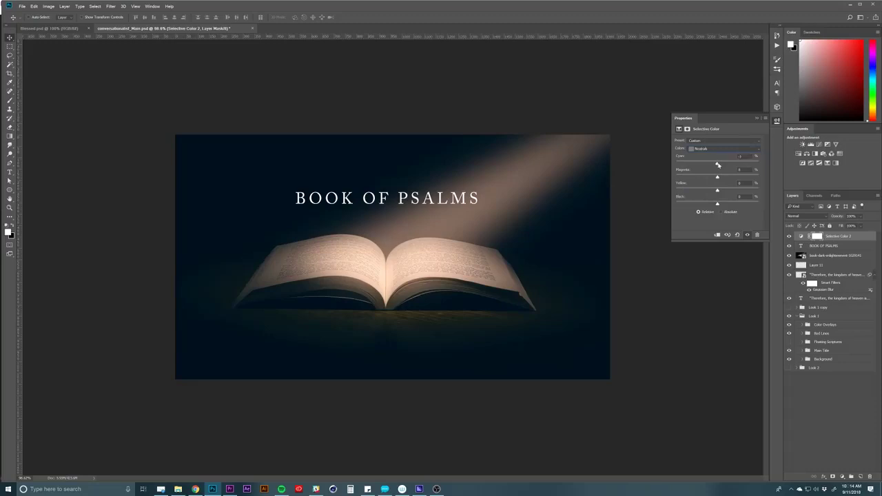
left_click_drag(718, 166, 719, 202)
Adjust the Whites in Selective Color to cyan -2, magenta -48 and yellow -52, and reduce their black slightly
left_click(703, 149)
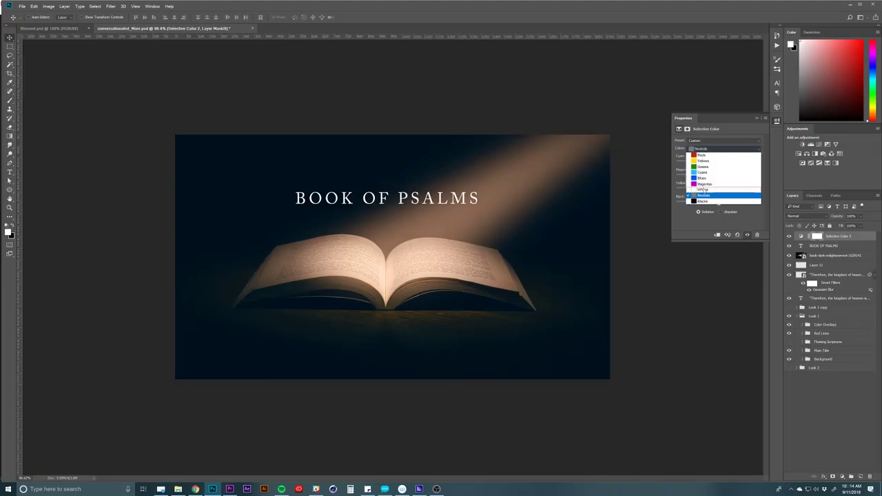
left_click(705, 185)
left_click_drag(716, 165, 732, 192)
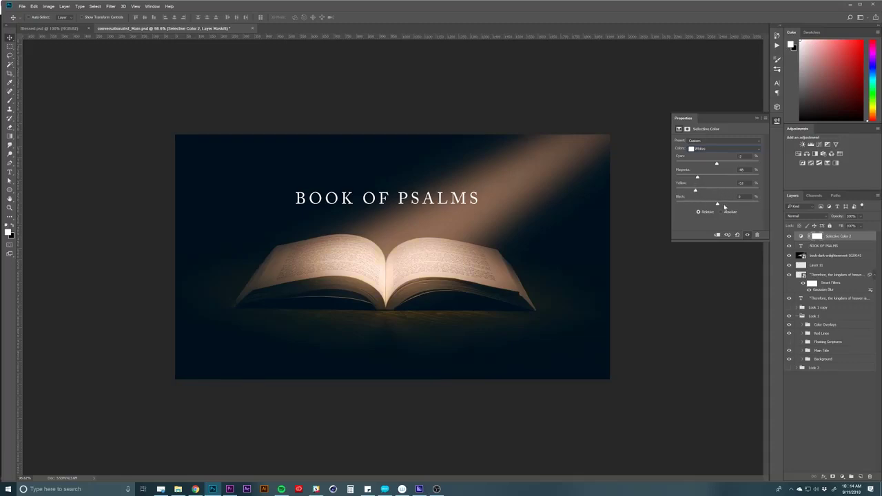
left_click_drag(712, 205, 713, 205)
Refine the Blacks in Selective Color to magenta -2 and yellow -9 for a deeper blue background
left_click(708, 152)
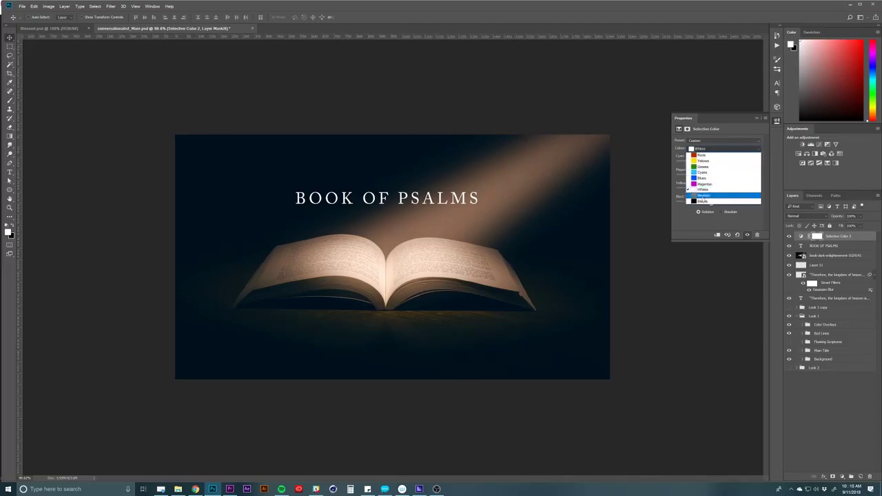
left_click(702, 198)
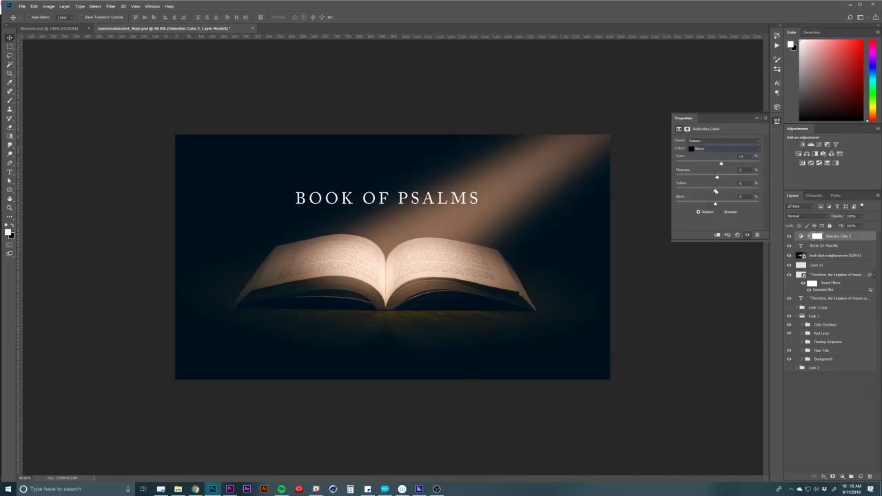
left_click_drag(716, 190, 717, 179)
Add a Levels adjustment above Selective Color and lower its white input level to about 232
left_click(810, 144)
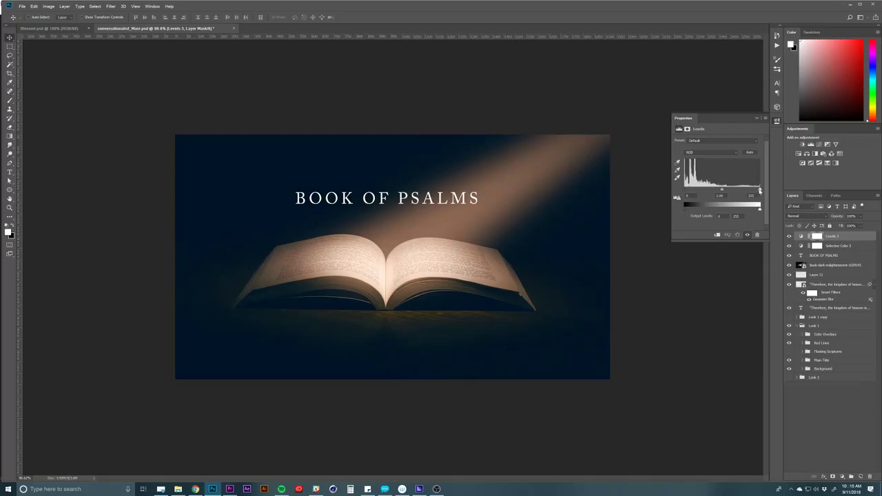
mouse_move(760, 190)
left_mouse_down()
mouse_move(746, 192)
mouse_move(753, 193)
left_mouse_up()
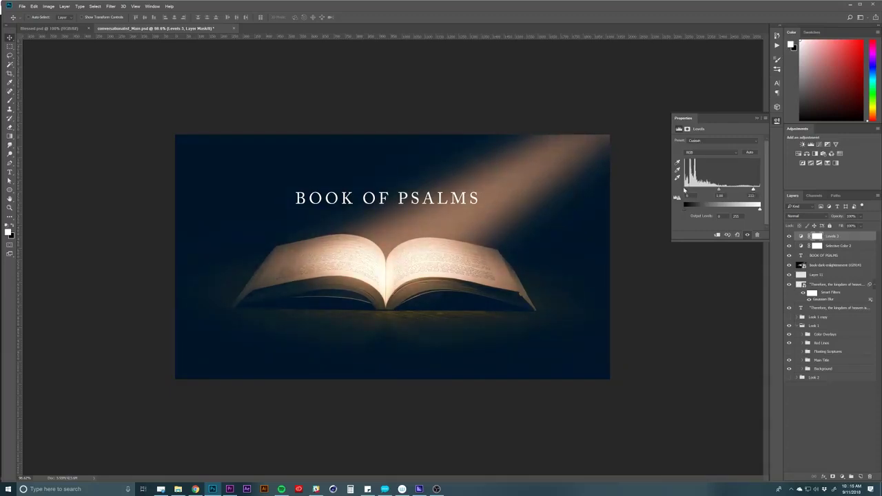
left_click_drag(685, 190, 687, 191)
Move the Selective Color adjustment below the title layer and clip it to the open-book photo
left_click(832, 246)
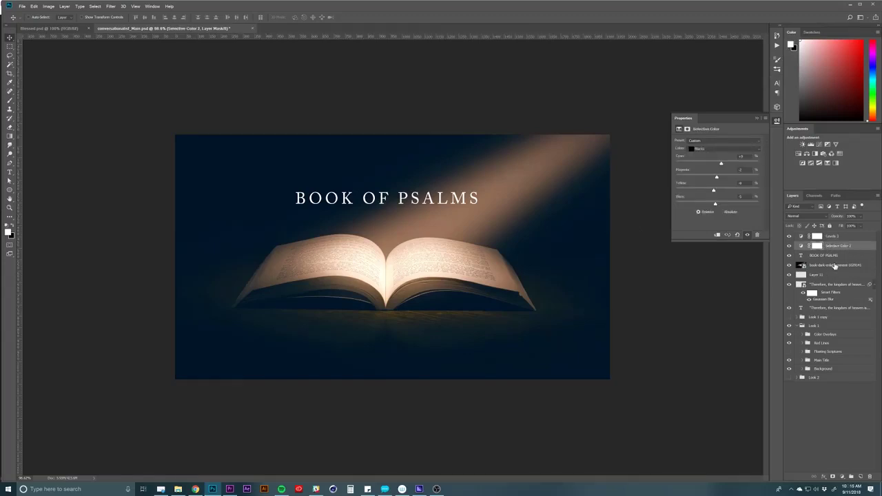
left_click_drag(846, 248, 817, 258)
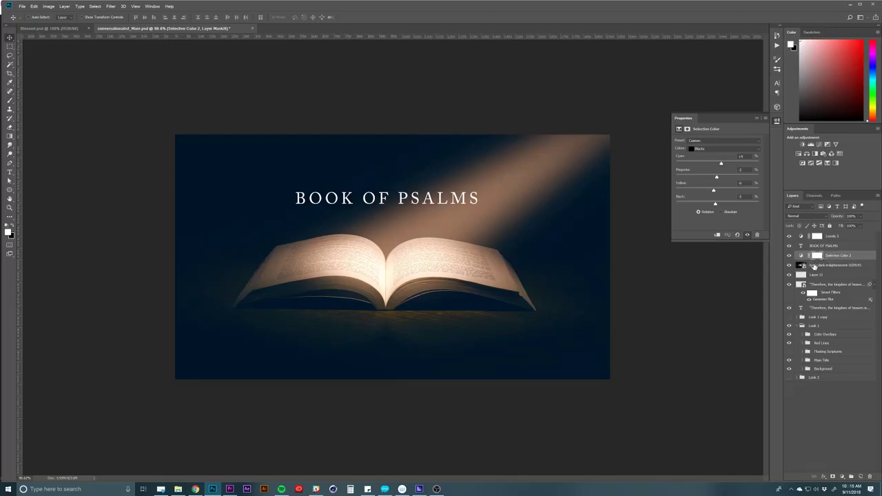
left_click(805, 266)
left_click(853, 256)
right_click(853, 255)
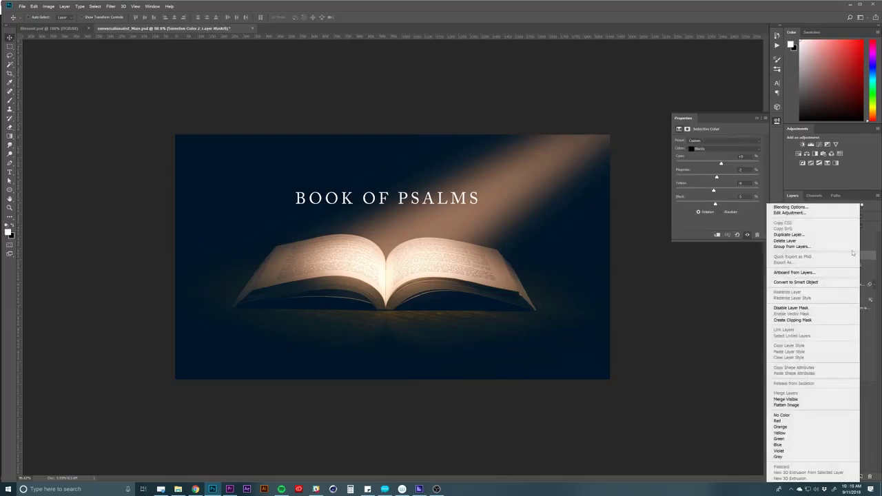
left_click(790, 320)
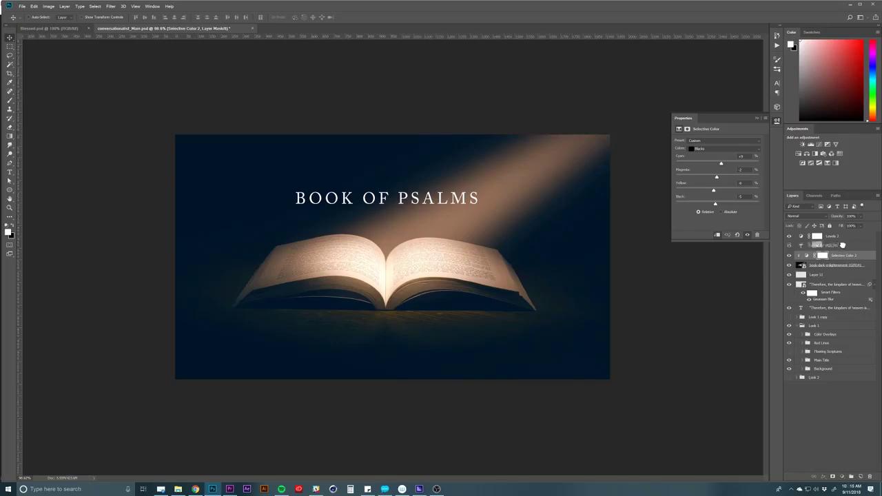
Move the Levels adjustment below the title layer and clip it to the open-book photo as well
left_click_drag(839, 237, 841, 246)
right_click(841, 246)
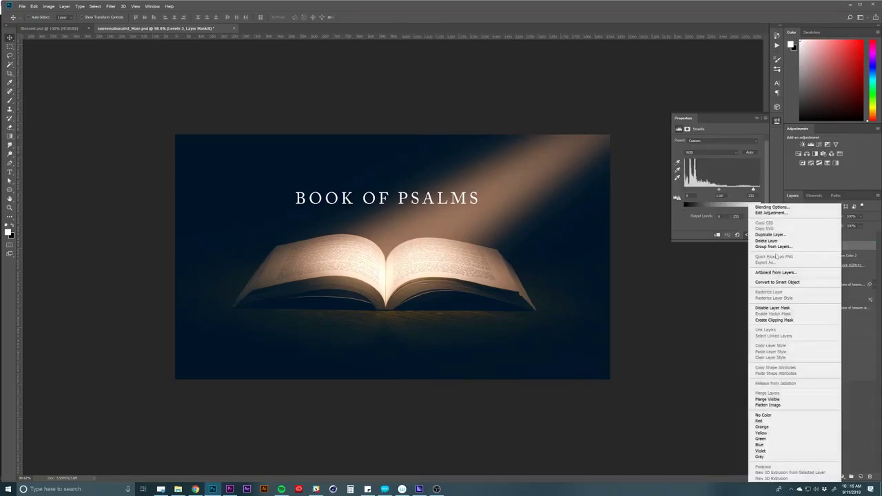
left_click(770, 321)
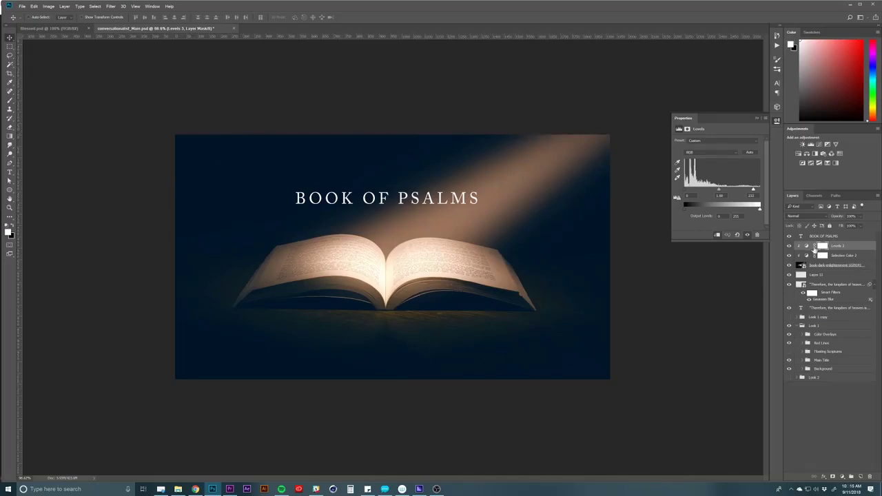
Create a new empty layer above the BOOK OF PSALMS title
left_click(853, 237)
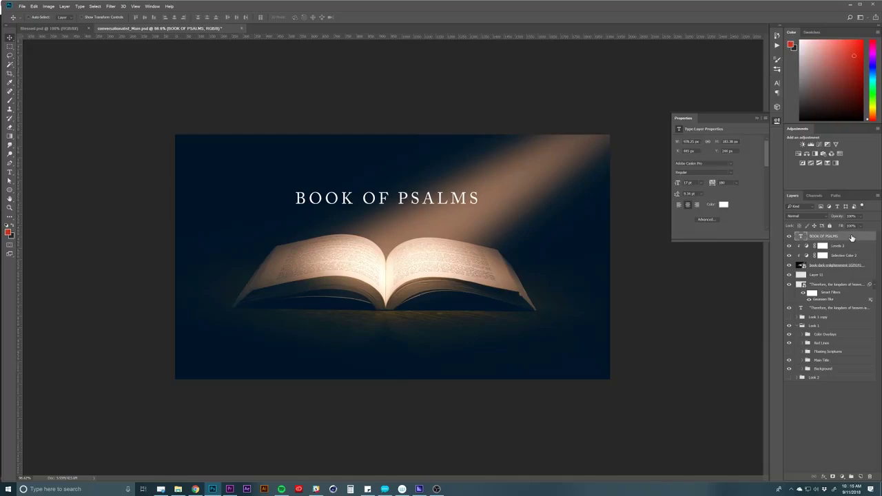
key("ctrl+shift+n")
key("Return")
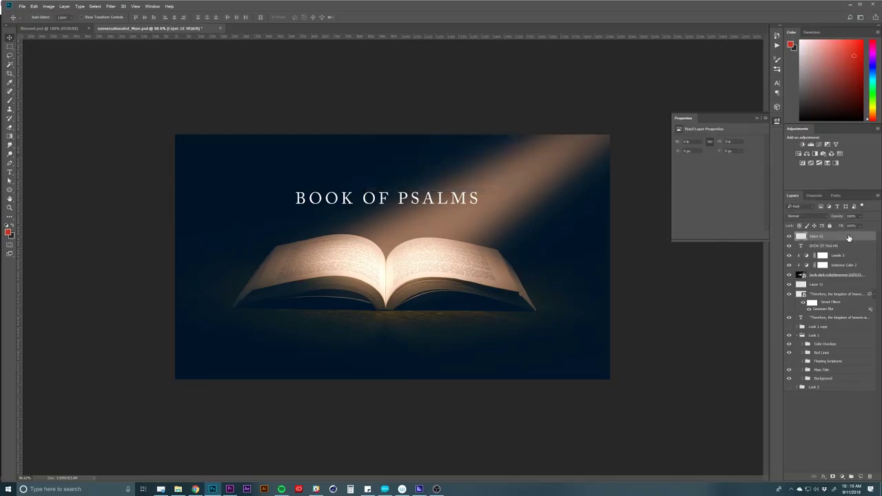
Draw a rectangle with a near-black fill, about 2000 by 1107 px, covering the whole Book of Psalms canvas
left_click(9, 189)
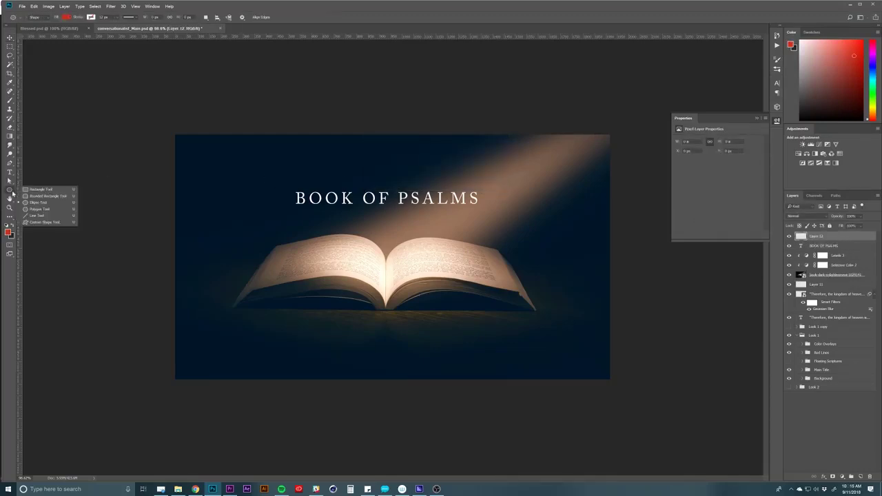
left_click(42, 191)
left_click(66, 17)
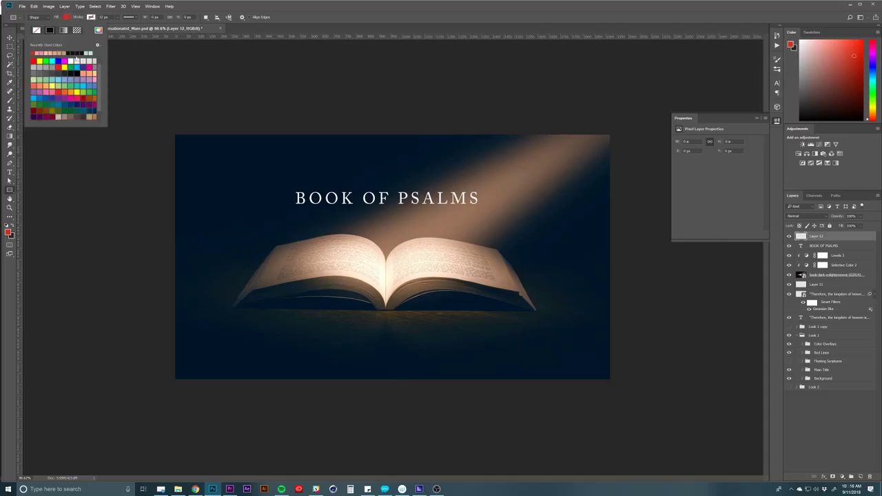
left_click(75, 57)
left_click(67, 16)
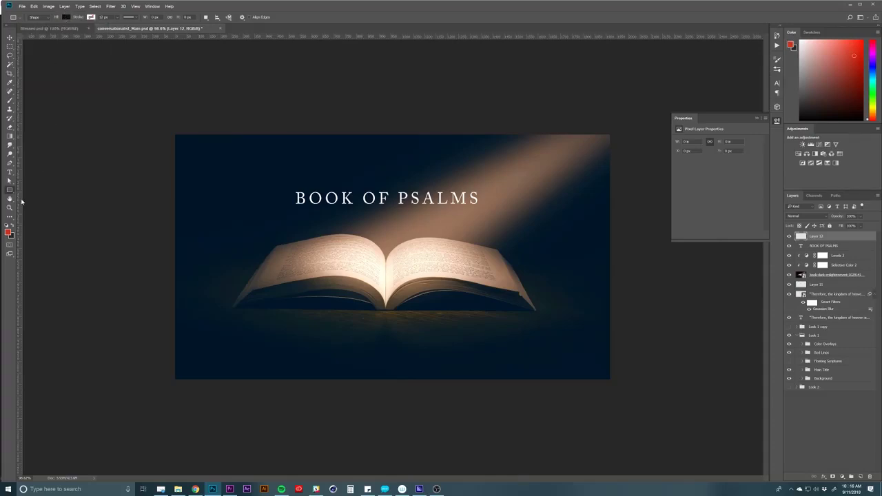
right_click(11, 191)
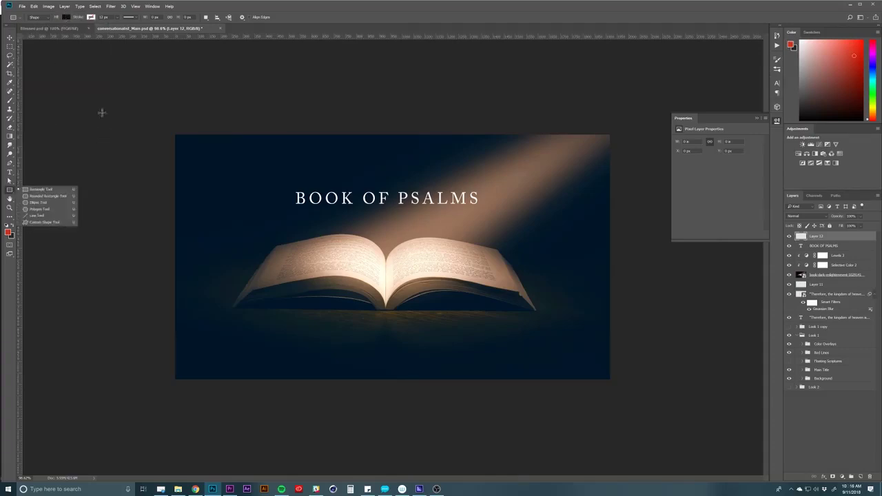
left_click(173, 134)
left_click(459, 177)
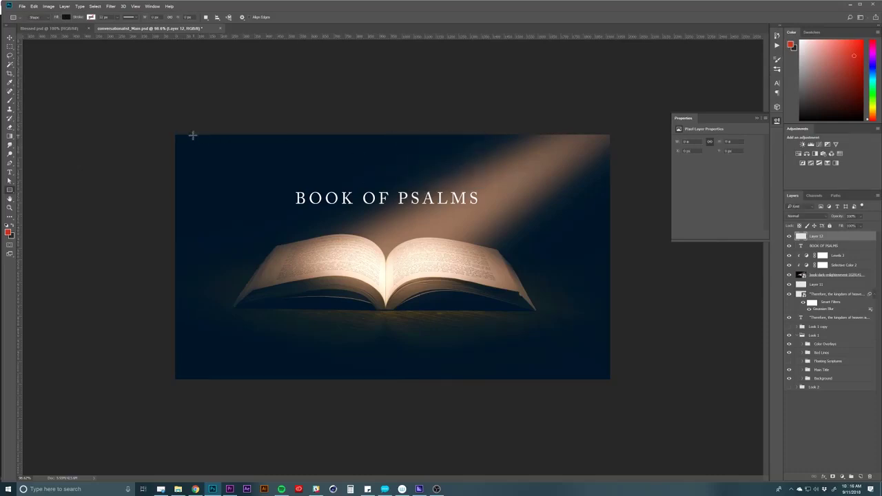
left_click_drag(168, 131, 621, 382)
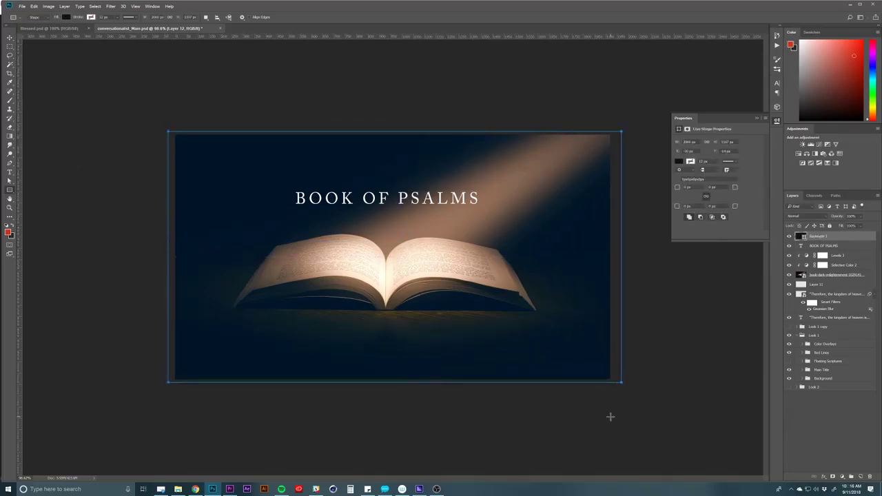
left_click(846, 411)
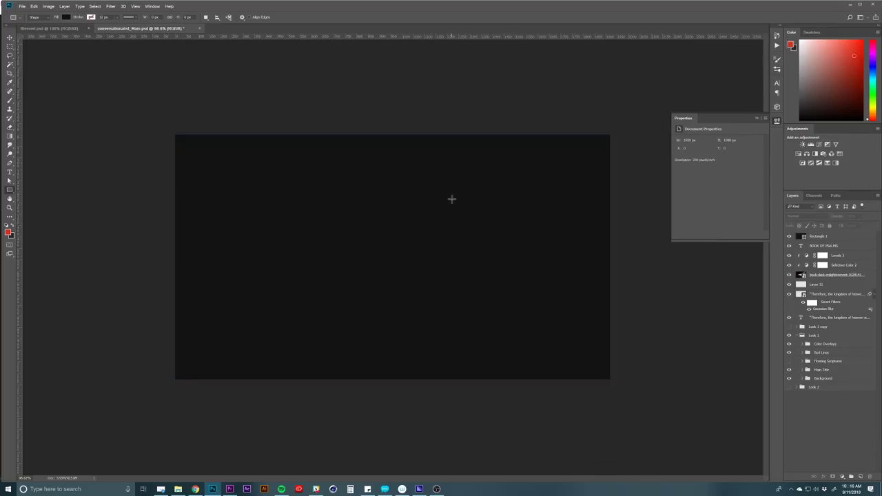
Rasterize the dark rectangle layer and apply the Add Noise filter with a slightly lowered amount and Uniform distribution
left_click(833, 236)
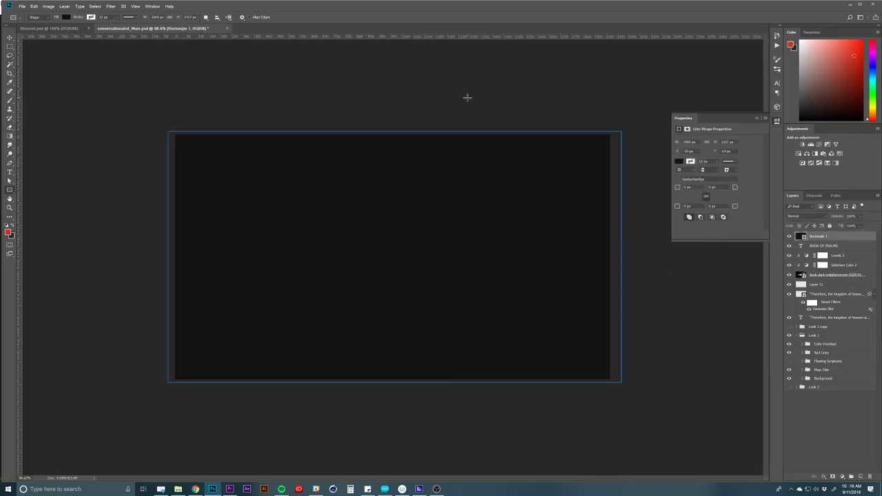
left_click(111, 7)
mouse_move(138, 85)
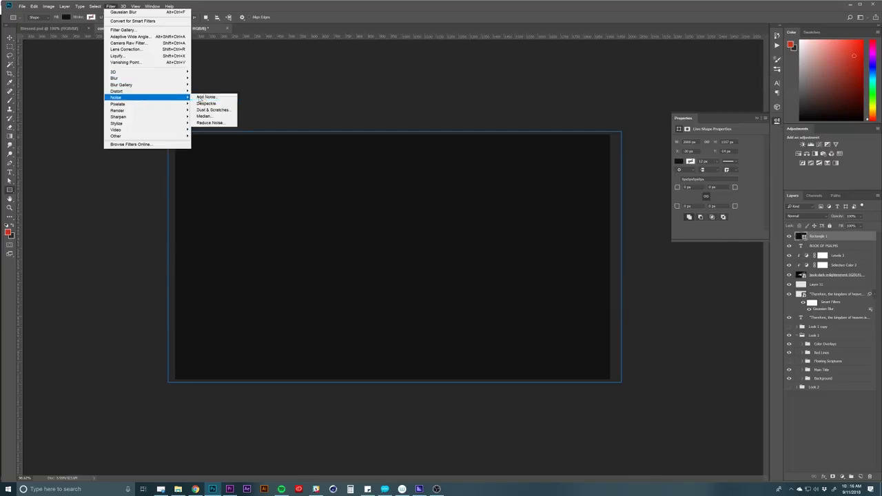
left_click(202, 98)
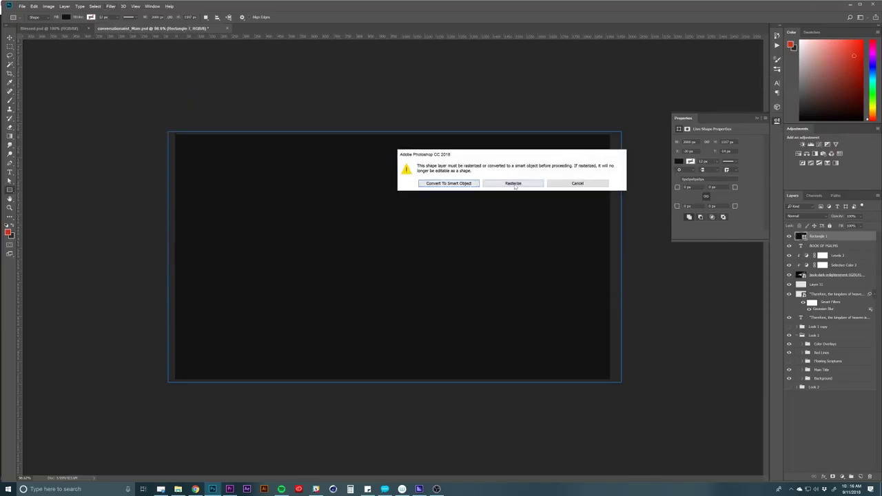
left_click(514, 184)
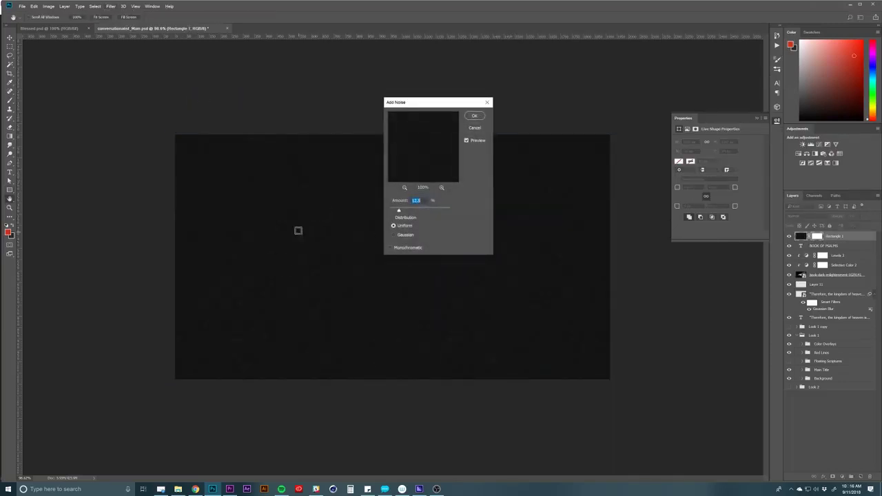
left_click(397, 236)
left_click(396, 226)
left_click_drag(398, 211, 396, 212)
left_click(475, 117)
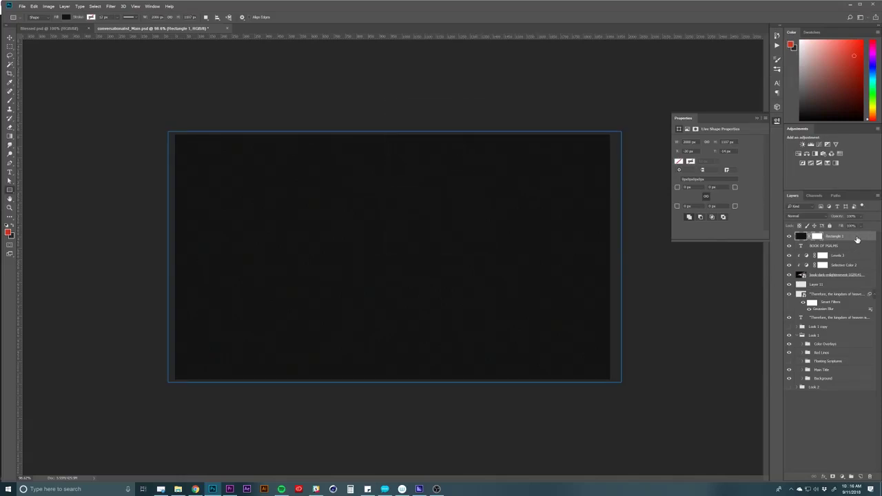
Try blend modes such as Multiply, Lighten, Screen and Color Dodge on the noise rectangle layer
key("v")
key("shift+plus")
key("shift+plus")
key("shift+plus")
key("shift+plus")
key("shift+plus")
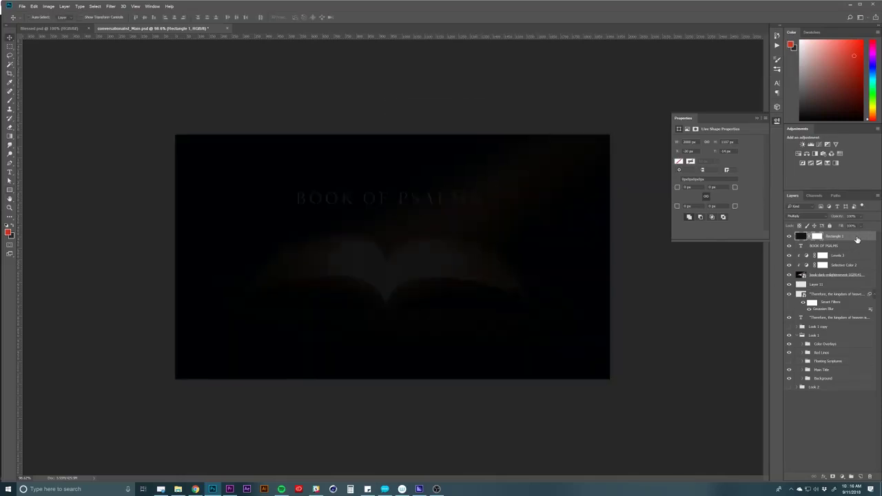
key("shift+plus")
key("shift+plus")
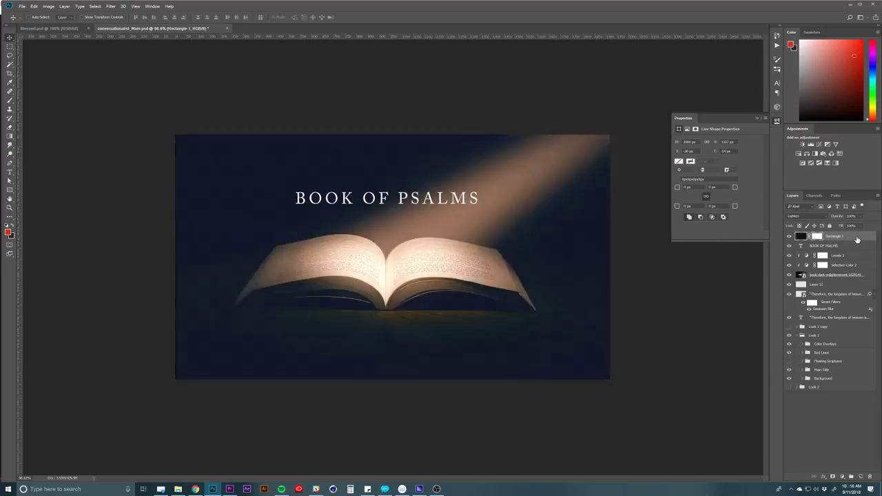
key("shift+plus")
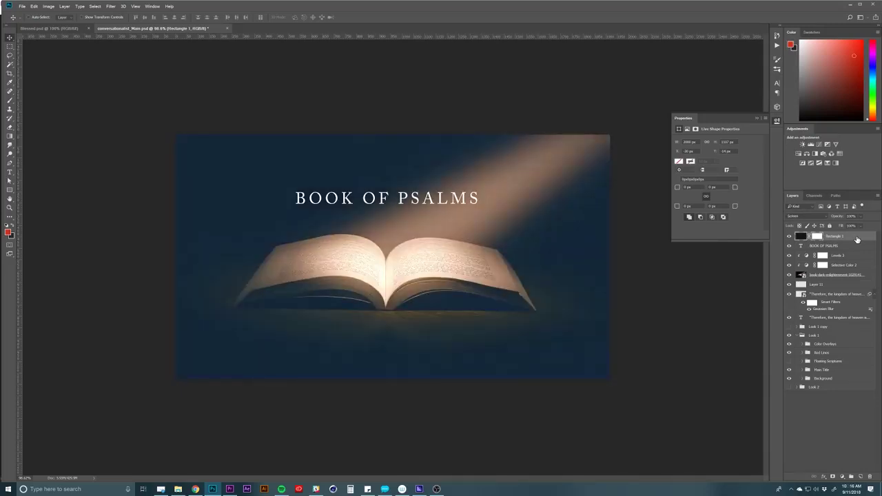
key("shift+plus")
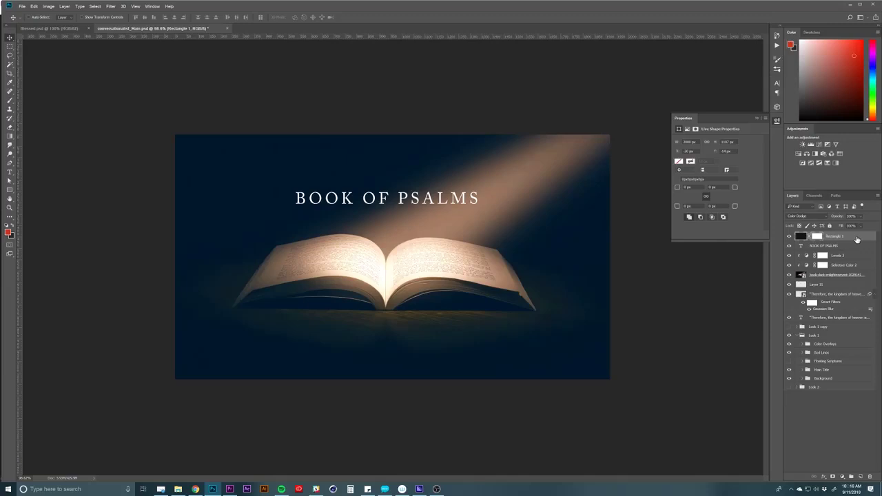
Compare the artwork with and without the noise layer, and set the layer to Screen blending at 68% opacity
left_click(790, 236)
left_click(790, 236)
left_click(790, 236)
left_click(789, 237)
key("shift+plus")
left_click(789, 236)
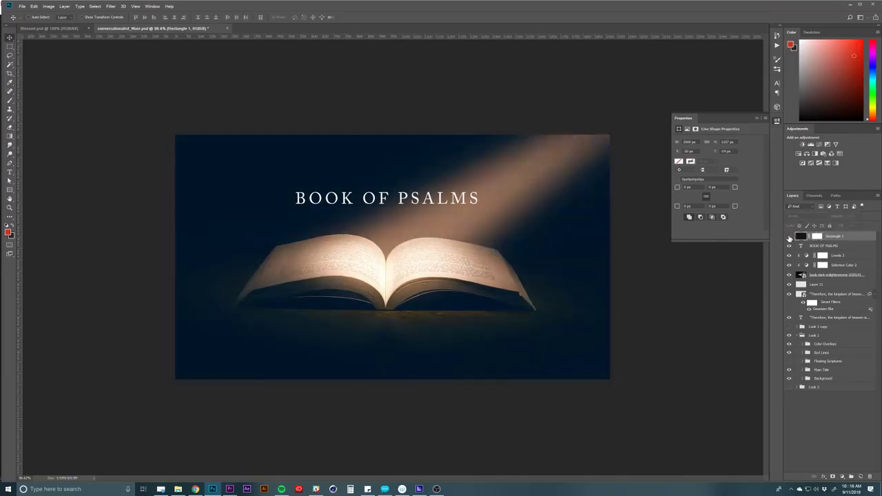
left_click(789, 236)
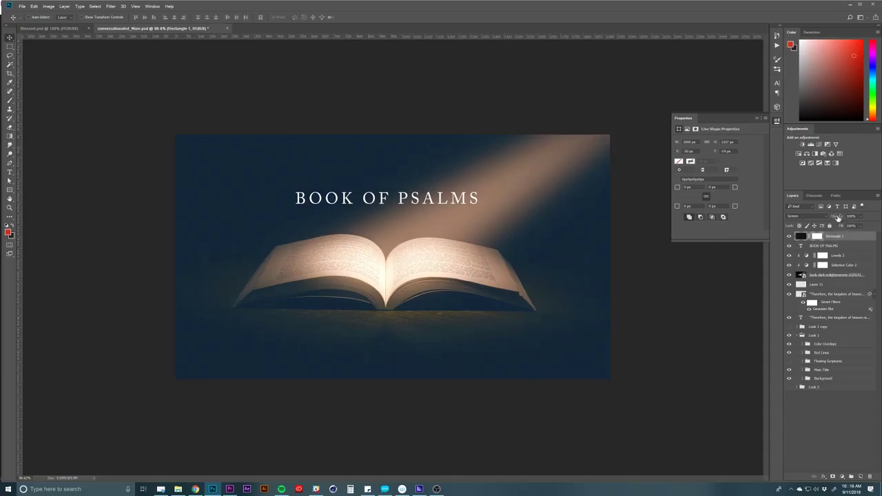
left_click_drag(837, 218, 826, 219)
key("Return")
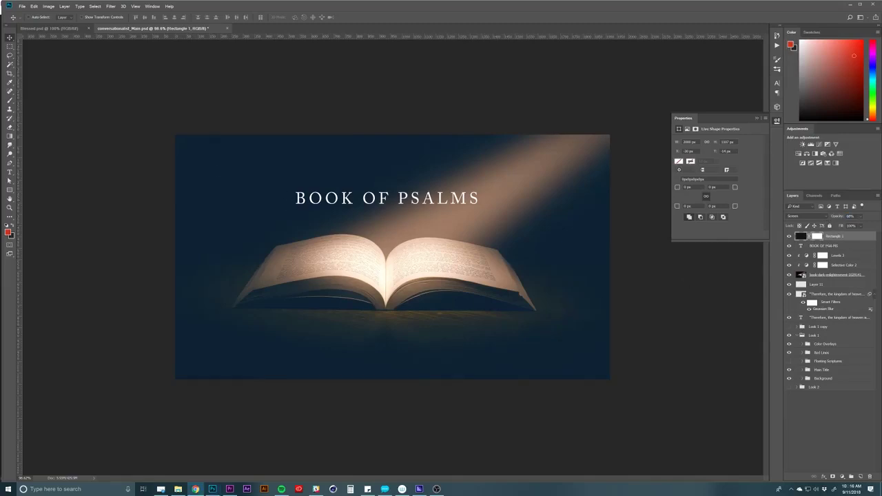
Switch to Pexels in Chrome, close the open book photo and search for "dust"
left_click(195, 490)
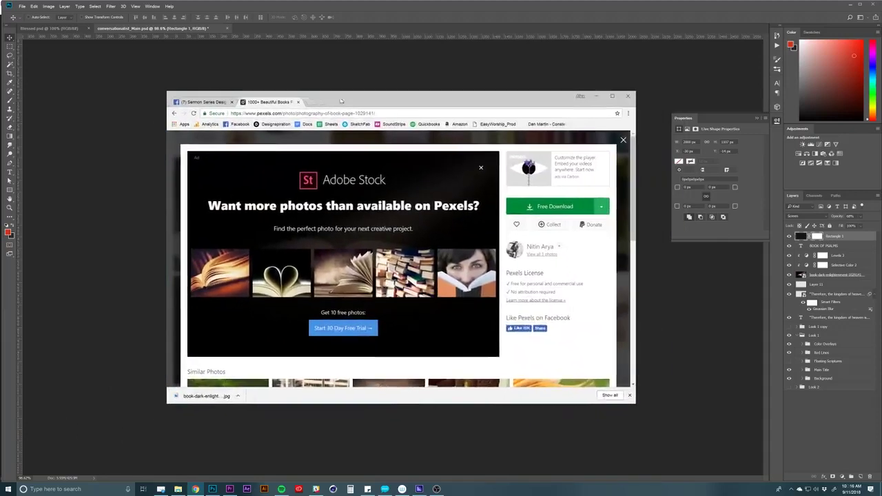
left_click(620, 140)
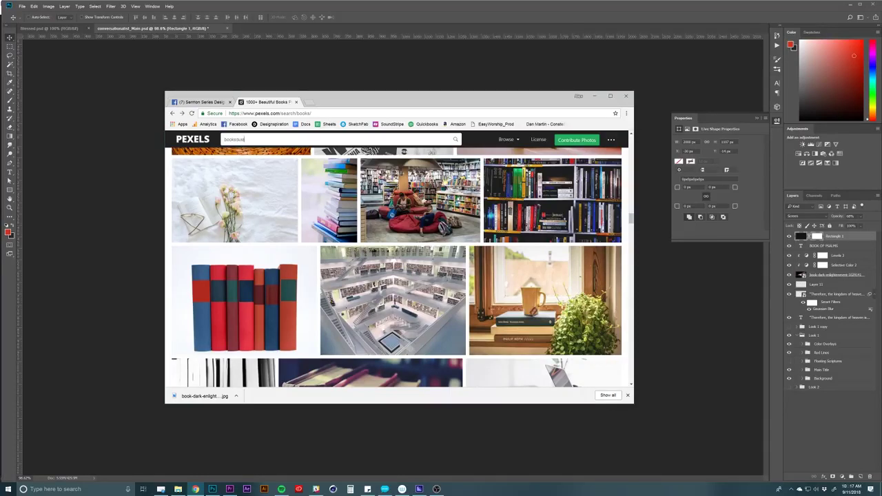
key("ctrl+a")
type("dust")
key("Return")
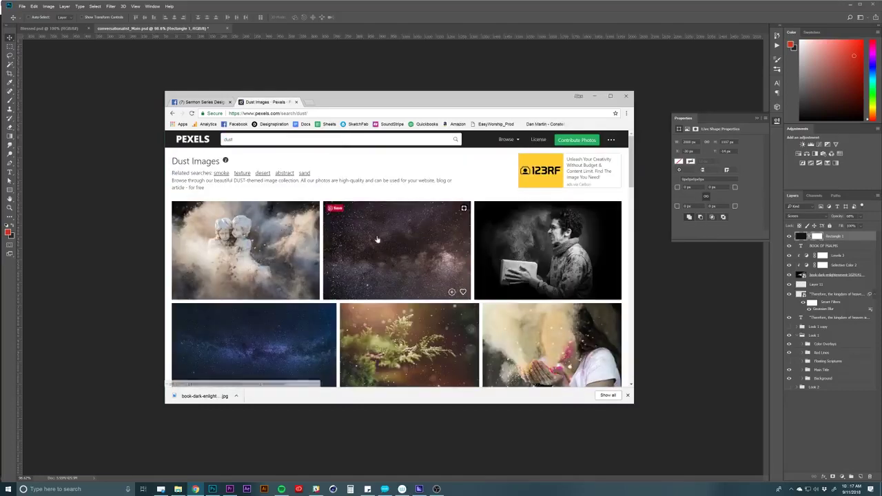
Browse the dust images and download the photo of golden sun rays over a dark lake
scroll(375, 240, "down", 2)
scroll(375, 239, "up", 2)
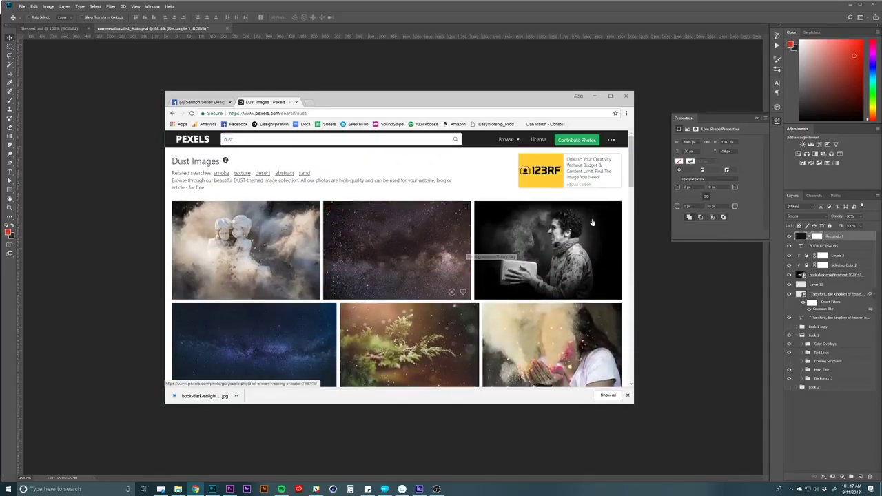
scroll(573, 233, "down", 6)
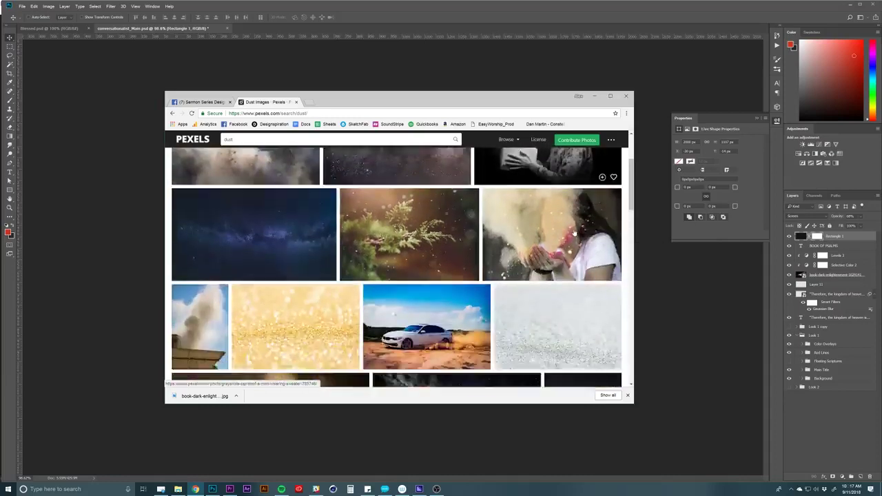
scroll(573, 233, "down", 1)
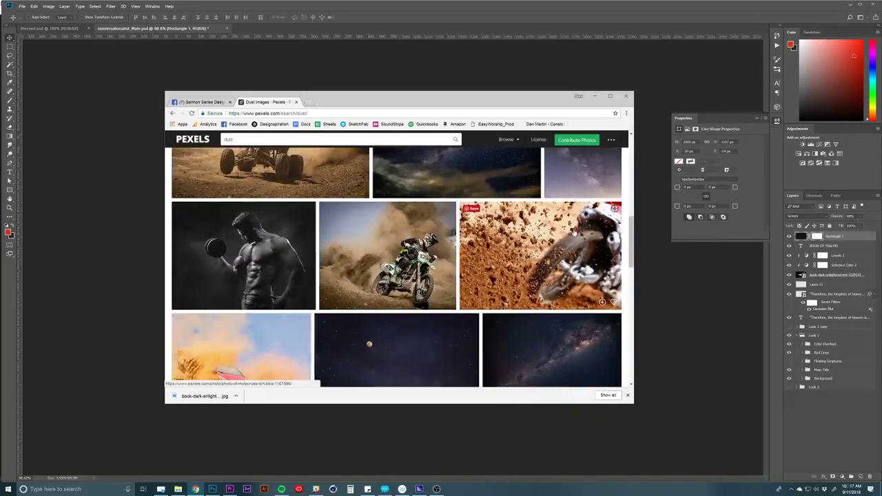
scroll(573, 233, "down", 7)
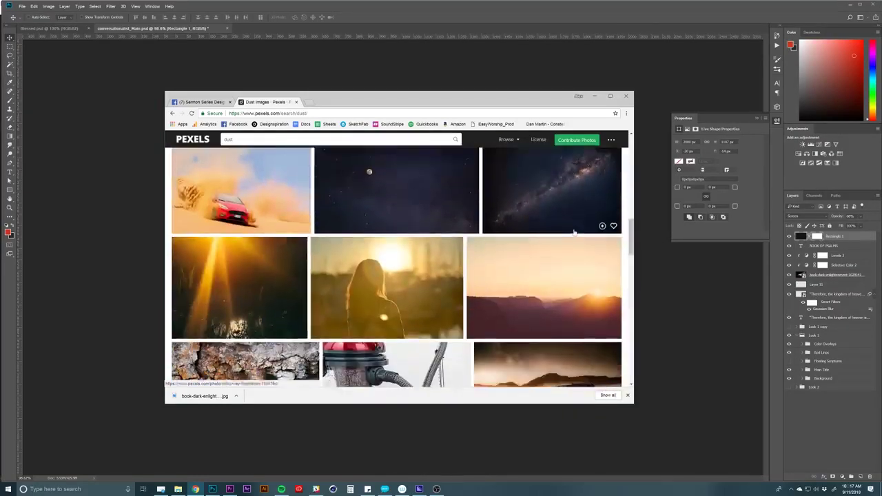
scroll(573, 233, "up", 1)
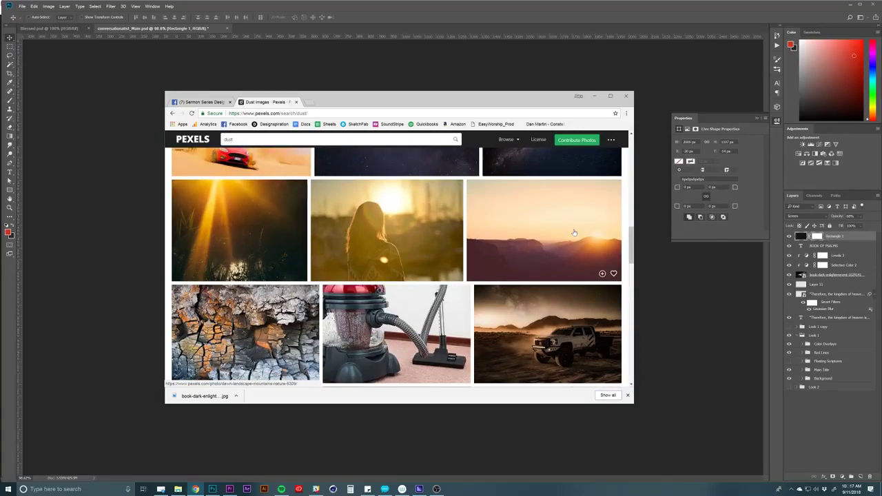
left_click(241, 214)
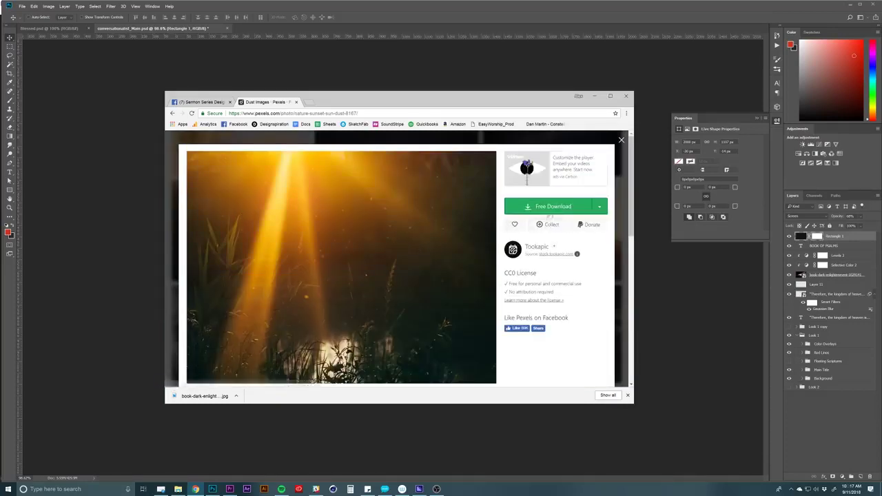
left_click(549, 210)
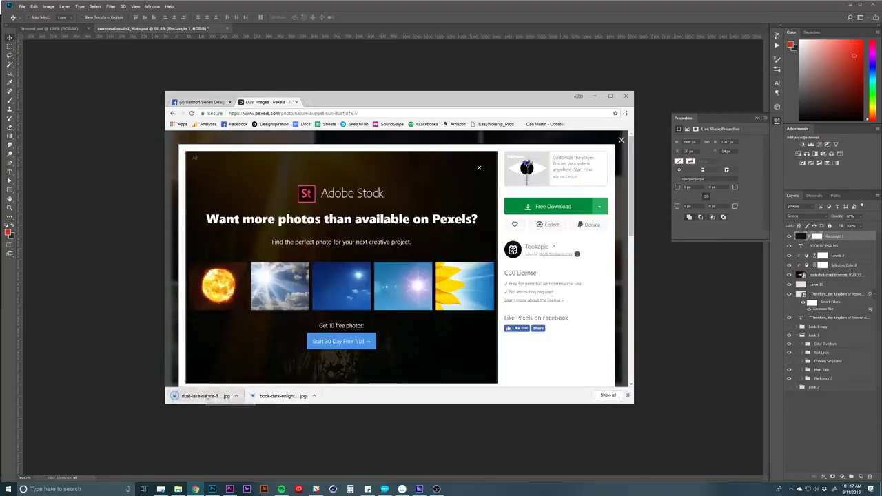
Place the downloaded sun-ray photo into the Photoshop document, rotated nearly upside down so its rays rise from the book's centre fold
left_click_drag(207, 396, 251, 310)
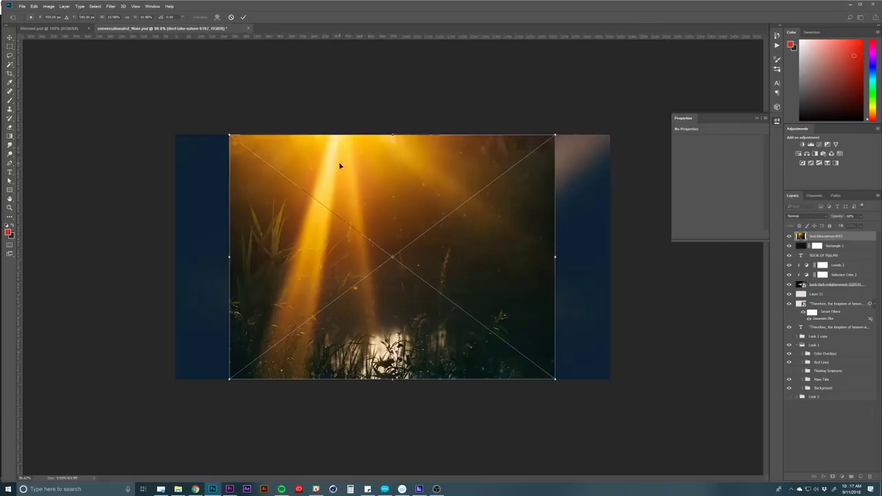
left_click_drag(316, 126, 402, 260)
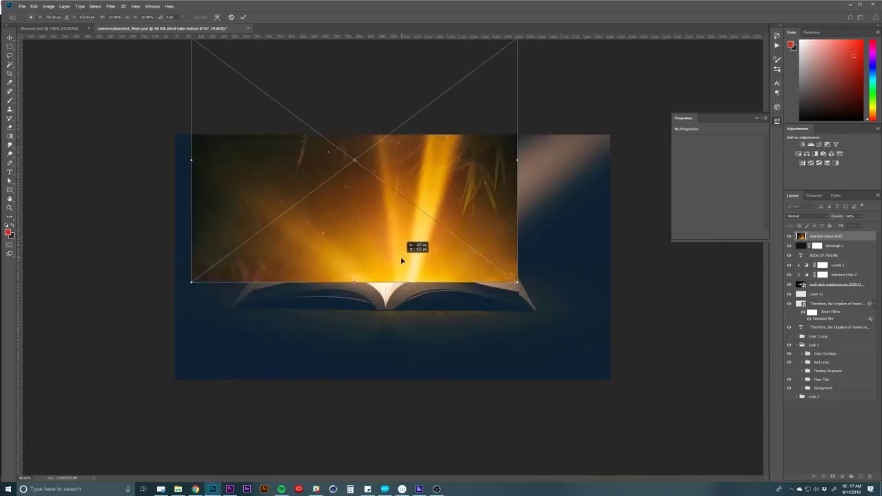
left_click_drag(131, 235, 309, 187)
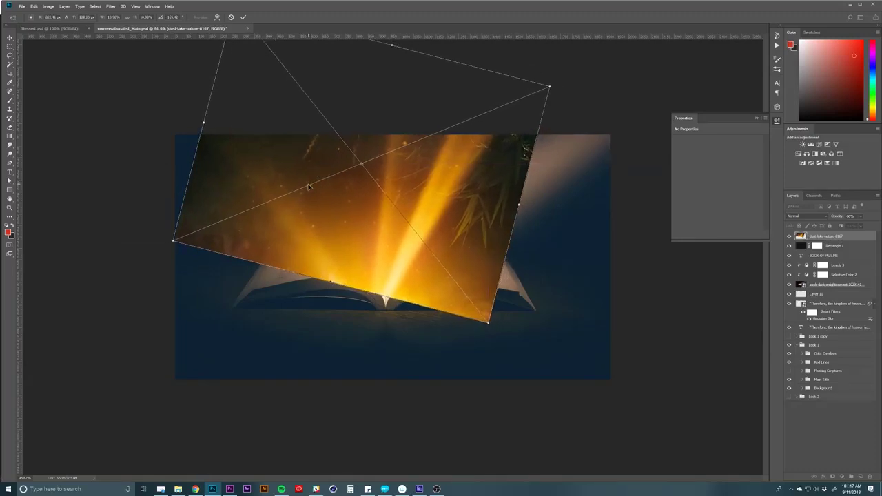
key("Return")
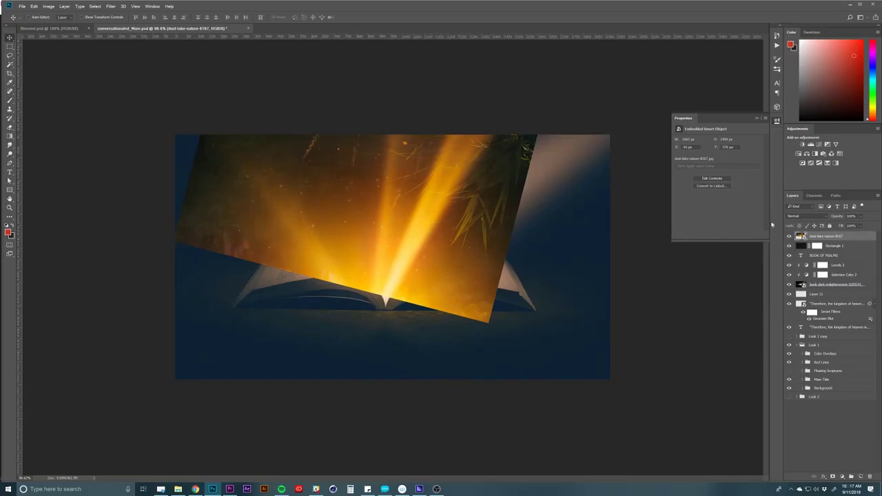
Apply a Gaussian Blur with a radius of 6.2 pixels to the sun-ray photo layer
left_click(110, 6)
mouse_move(121, 92)
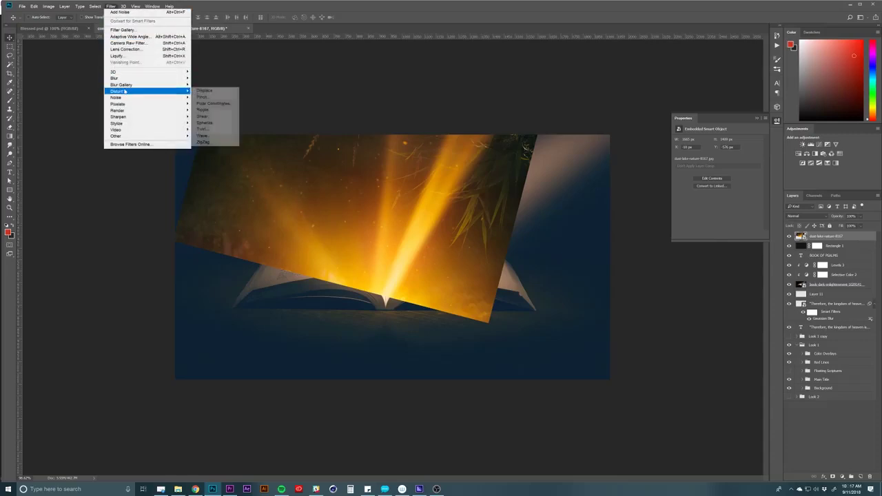
mouse_move(135, 79)
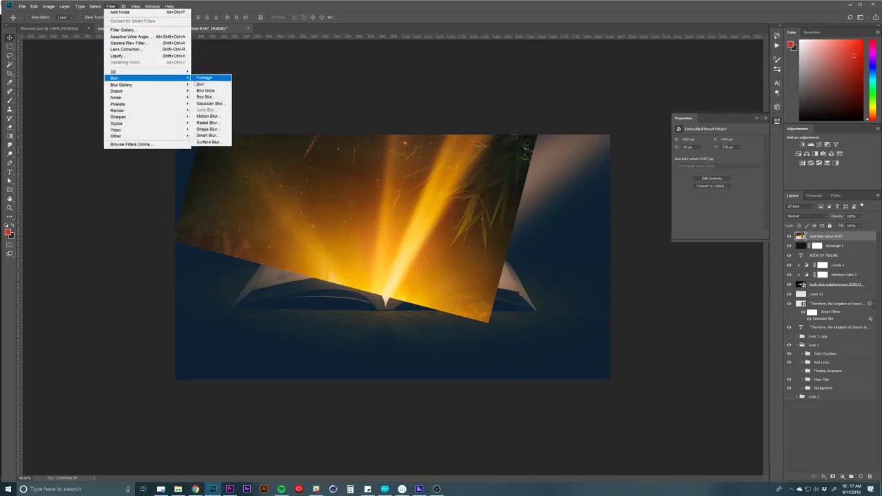
left_click(206, 103)
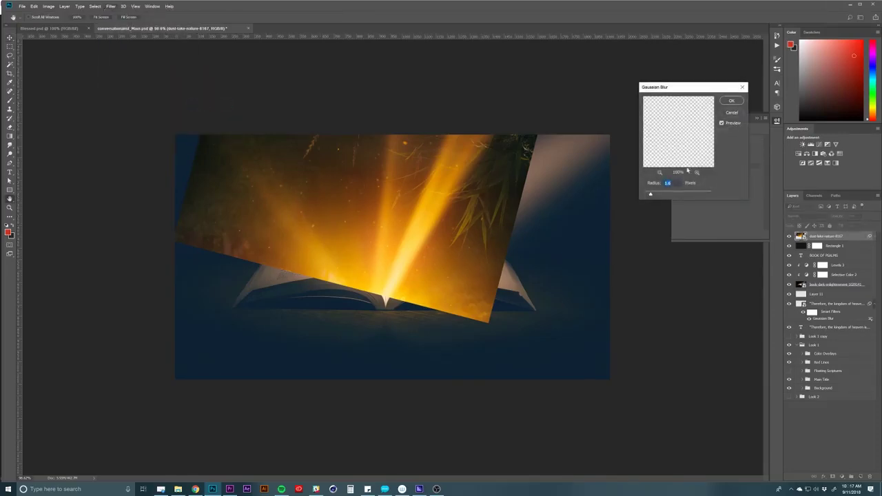
left_click(659, 194)
left_click_drag(665, 195, 666, 194)
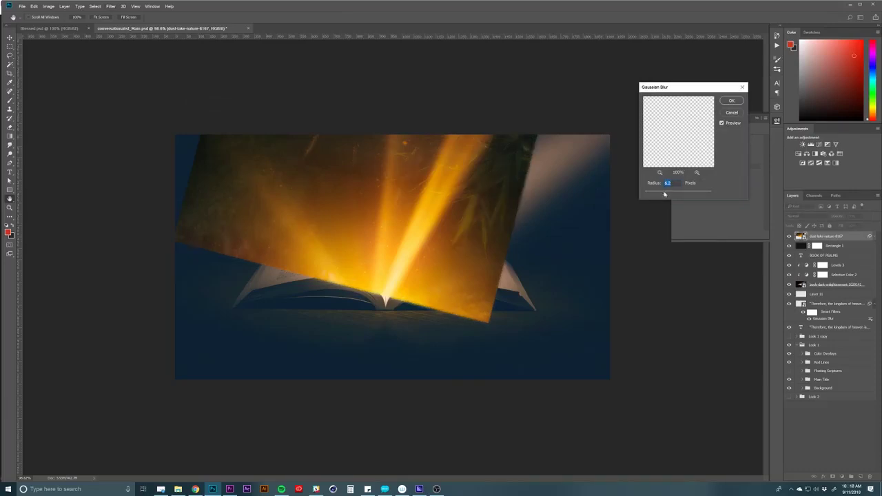
left_click(732, 101)
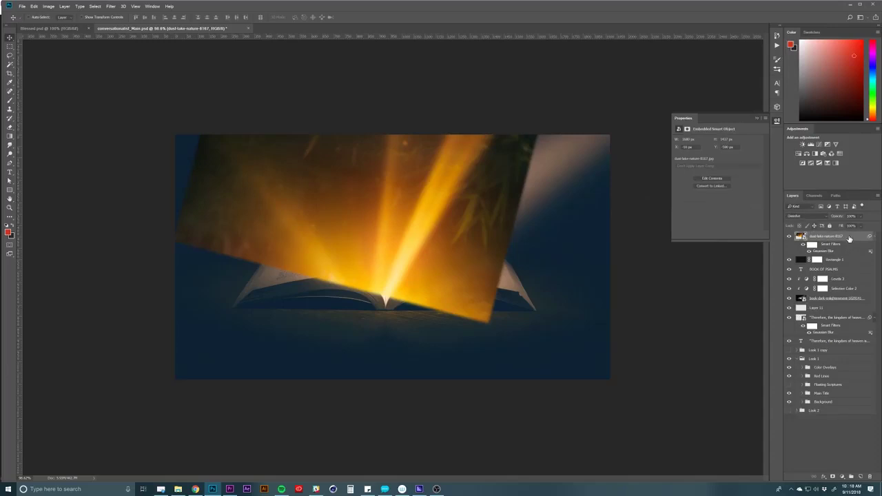
Cycle through the blending modes on the sun-ray layer, settle on Lighten and set its opacity to 80%
key("shift+plus")
key("shift+plus")
key("shift+plus")
key("shift+minus")
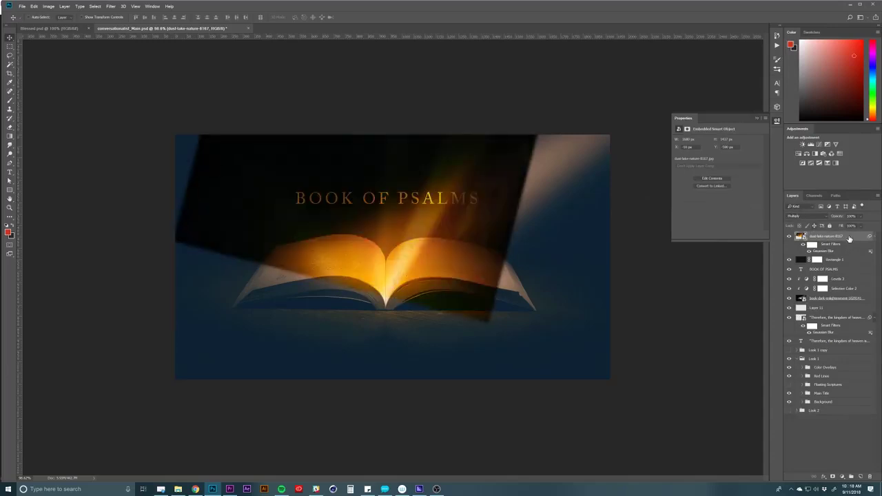
key("shift+plus")
key("shift+plus")
key("shift+plus")
key("shift+plus")
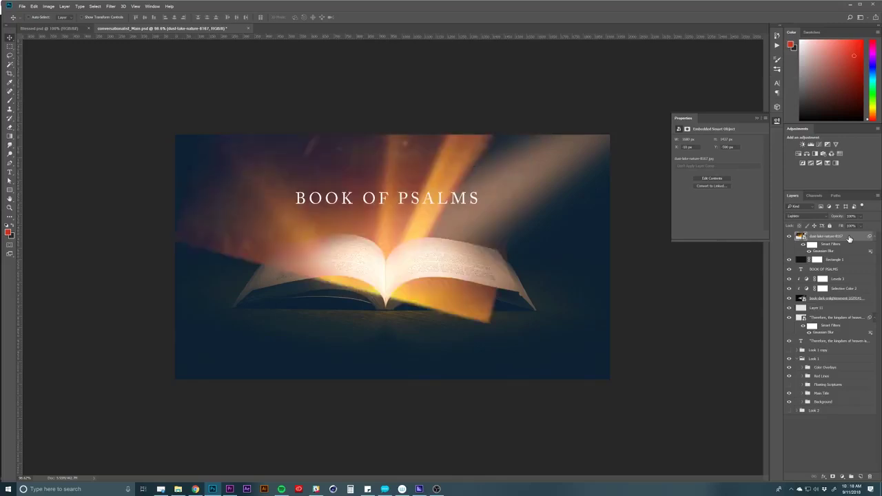
key("shift+plus")
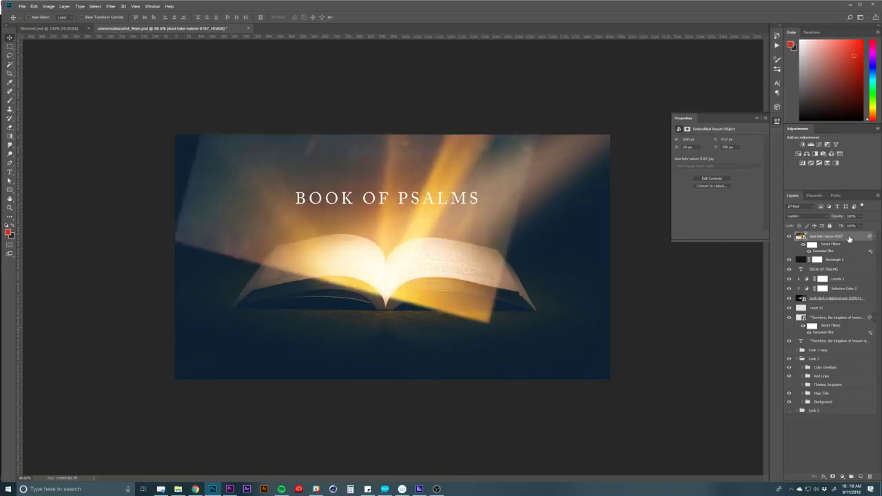
key("shift+plus")
key("shift+plus")
key("shift+plus")
key("shift+plus")
key("shift+plus")
key("shift+plus")
key("shift+plus")
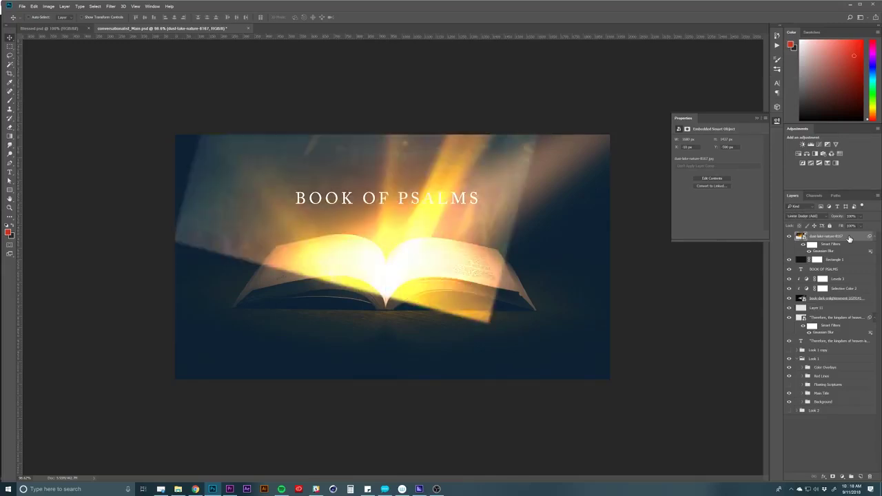
key("shift+plus")
key("shift+plus")
key("shift+plus")
key("shift+plus")
key("shift+plus")
key("shift+plus")
key("shift+plus")
key("shift+plus")
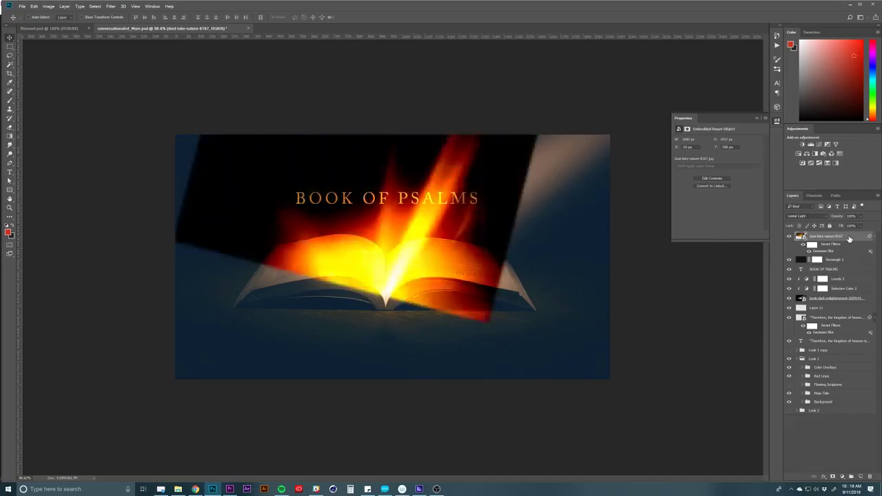
key("shift+plus")
key("shift+plus")
key("shift+plus")
key("shift+plus")
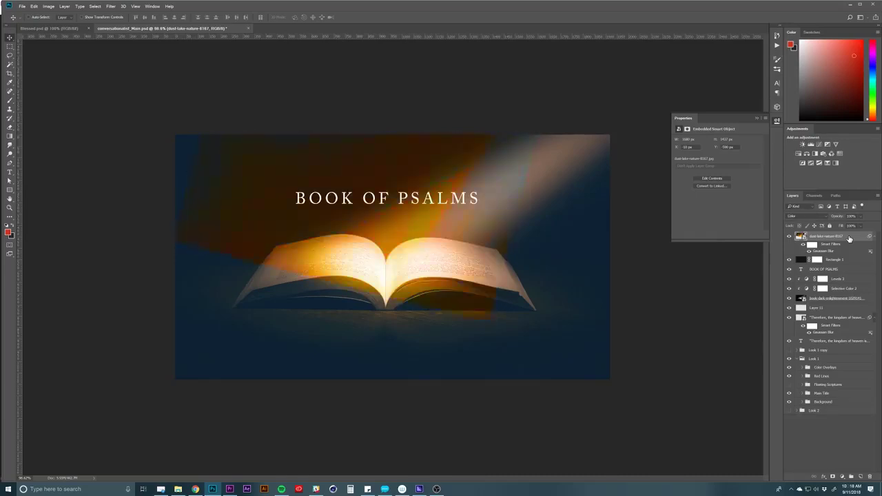
key("shift+plus")
key("shift+plus")
key("shift+plus")
key("shift+plus")
key("shift+plus")
key("shift+plus")
key("shift+plus")
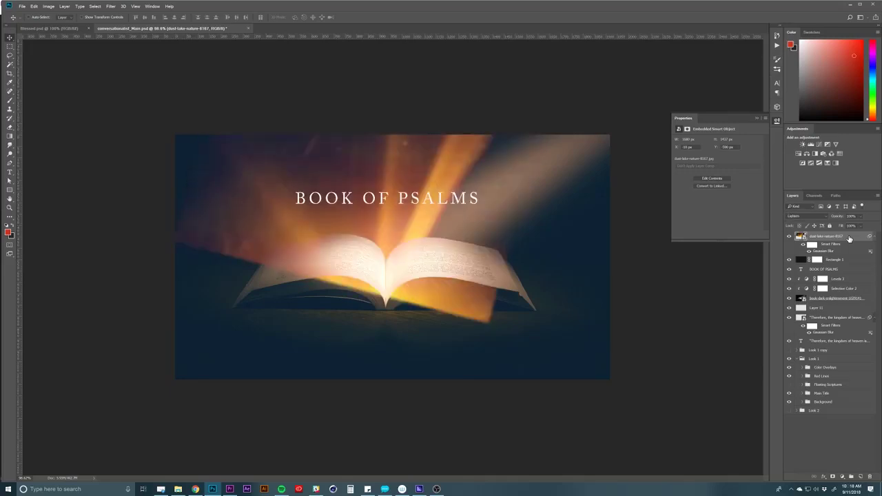
key("shift+plus")
key("shift+plus")
key("shift+minus")
key("shift+minus")
key("shift+minus")
key("shift+minus")
key("shift+plus")
left_click_drag(840, 218, 828, 221)
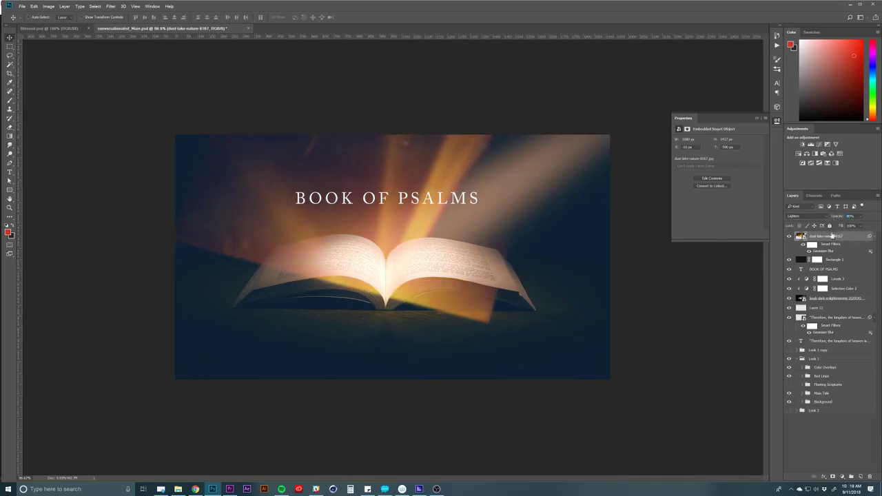
Add a layer mask to the sun-ray layer and leave it filled white so the whole photo shows
left_click(832, 476)
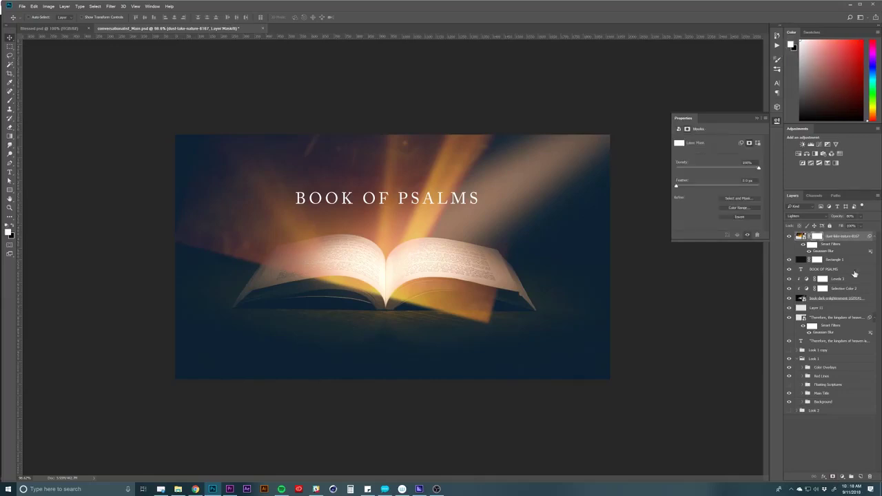
key("ctrl+z")
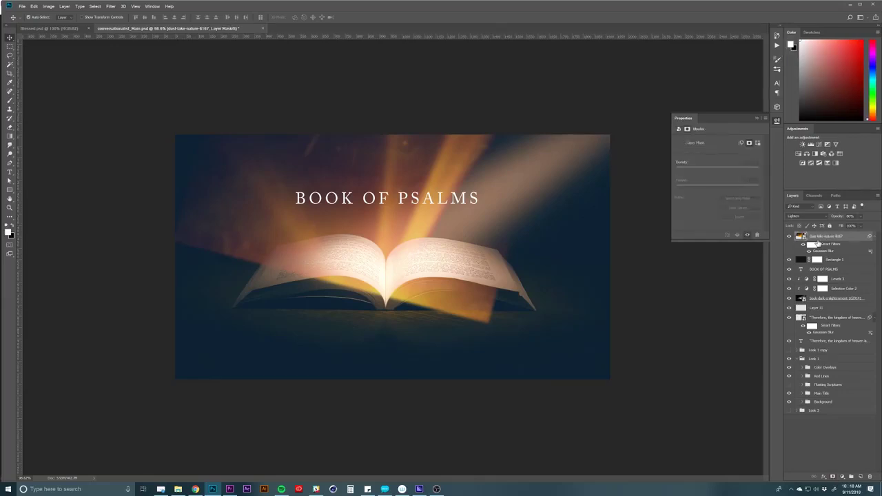
left_click(833, 476, "alt")
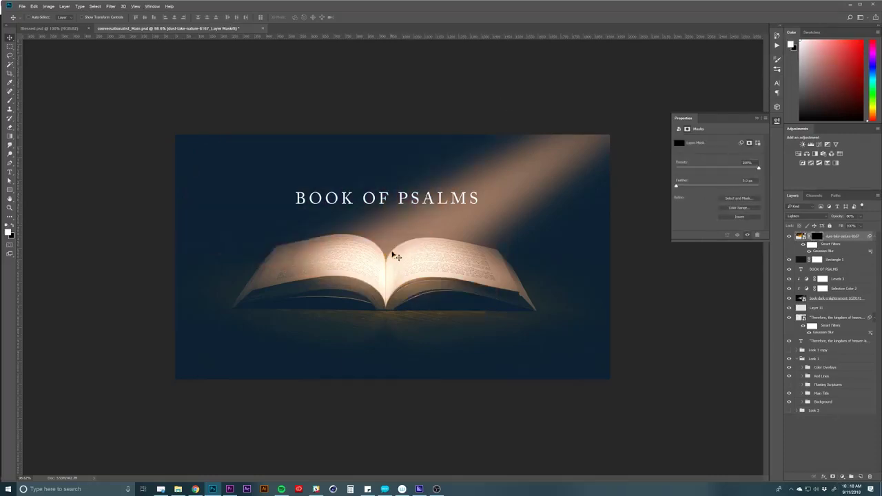
key("ctrl+i")
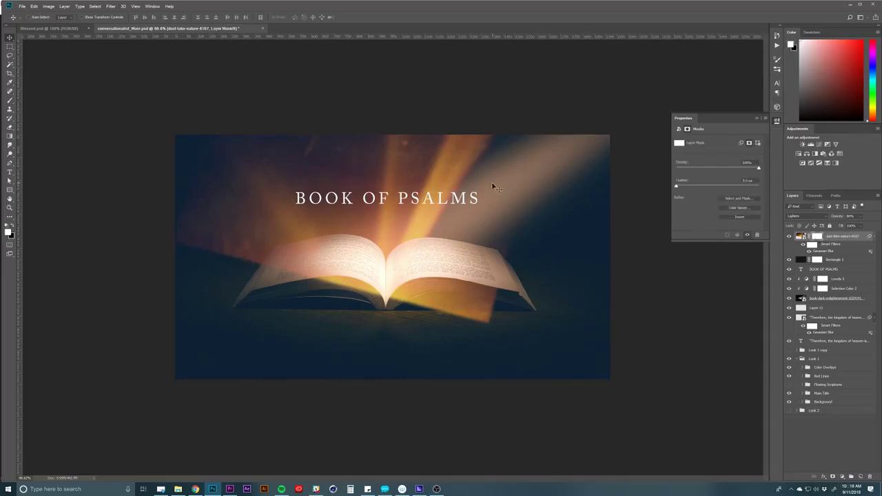
Paint black on the sun-ray mask with a large, softened brush to hide the photo's lower-left edge beside the book
key("b")
right_click(500, 205)
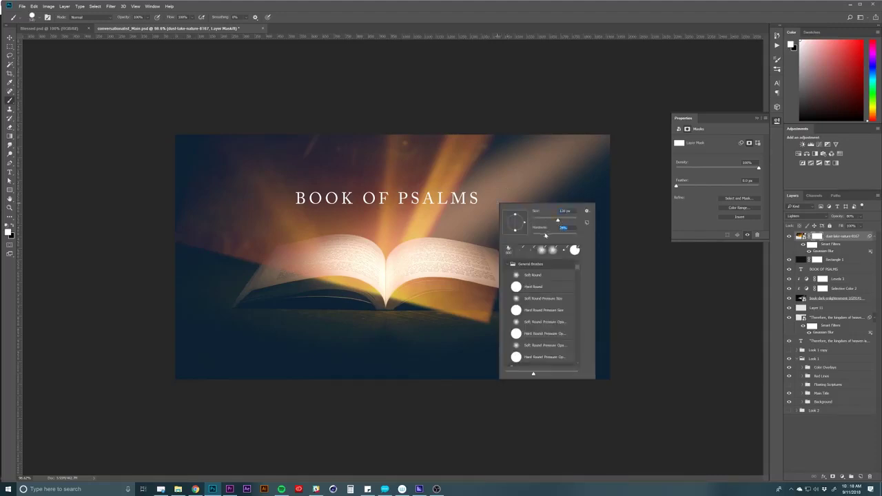
key("Return")
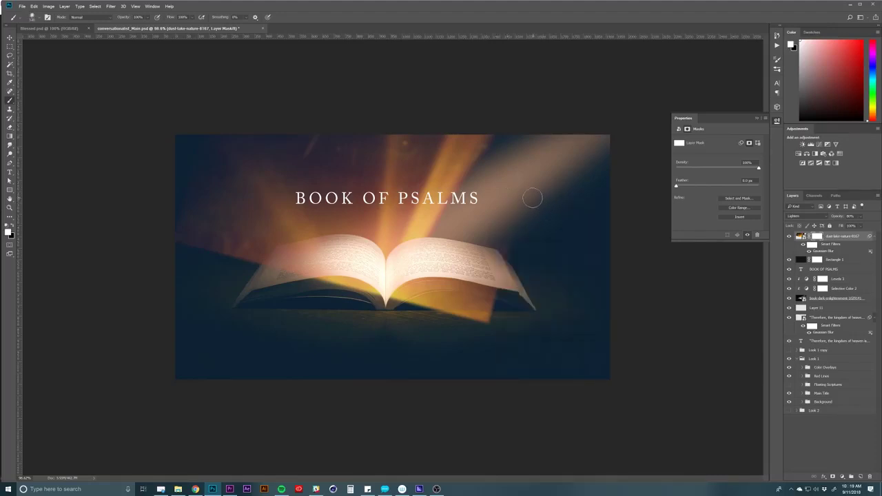
key("bracketright")
key("bracketright")
key("bracketright")
key("bracketright")
key("bracketright")
key("bracketright")
key("bracketleft")
key("bracketleft")
key("bracketleft")
key("bracketleft")
left_click(14, 223)
key("bracketright")
key("bracketright")
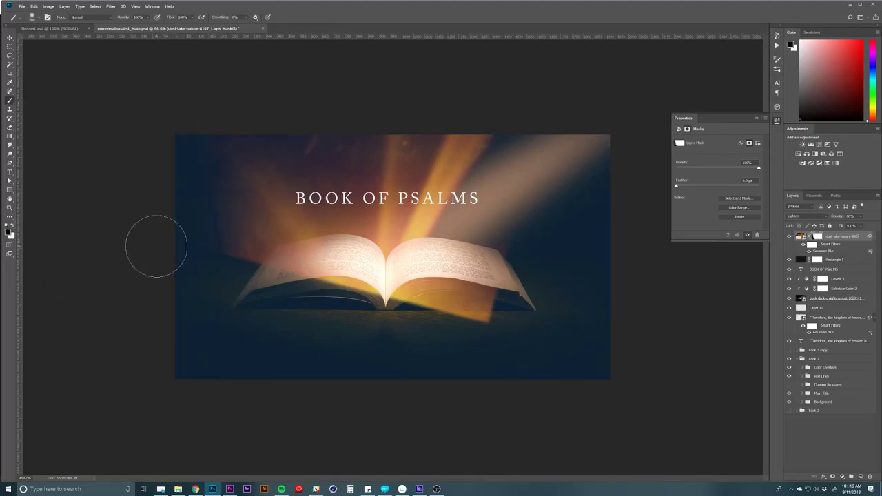
key("bracketright")
key("bracketright")
key("bracketright")
key("bracketright")
key("bracketright")
key("bracketright")
key("bracketright")
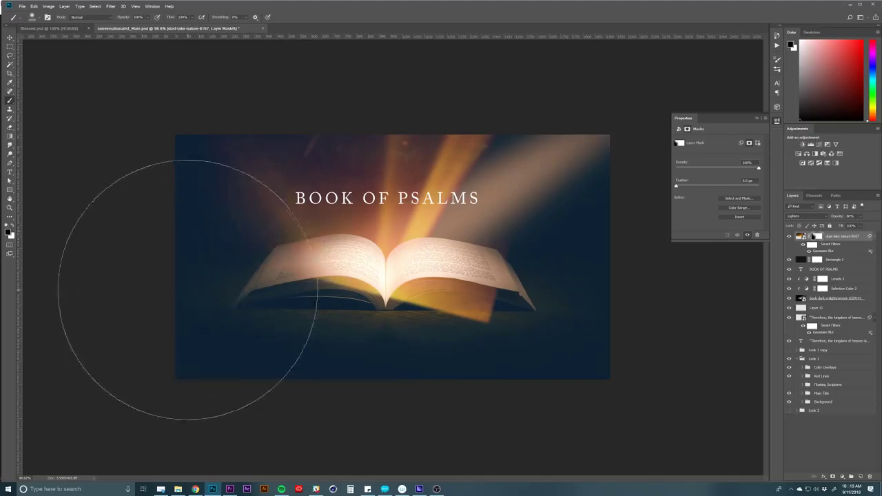
key("bracketright")
left_click(189, 345)
Mask out the rest of the photo's slanted lower edge beneath the open book with black brush strokes
key("bracketleft")
key("bracketleft")
key("bracketleft")
key("bracketleft")
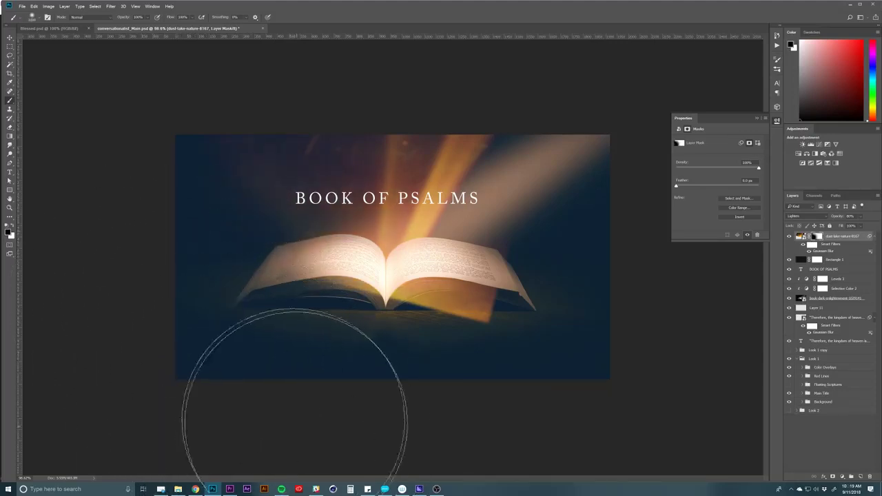
key("bracketleft")
left_click(413, 403)
key("bracketleft")
key("bracketleft")
key("bracketleft")
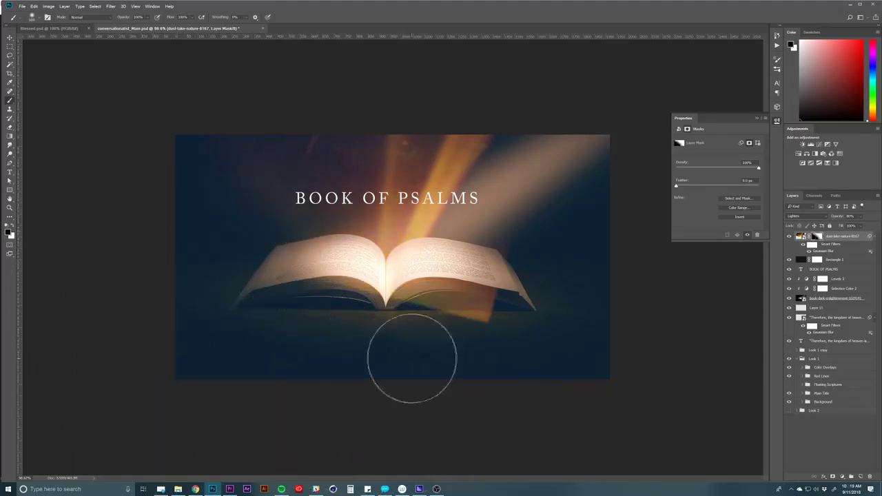
key("bracketleft")
key("bracketleft")
mouse_move(430, 346)
left_mouse_down()
mouse_move(437, 338)
mouse_move(508, 335)
mouse_move(492, 322)
mouse_move(384, 334)
left_mouse_up()
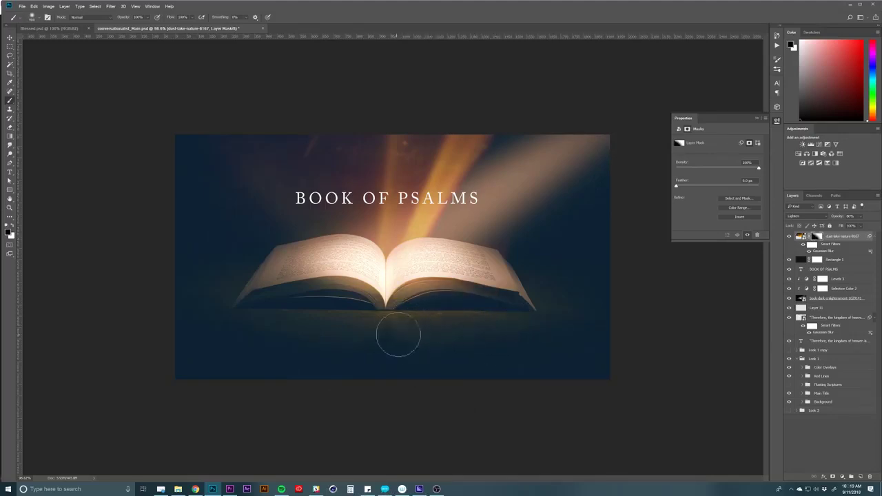
Paint black on the mask around the artwork's upper corners and upper edge to soften the photo's remaining borders
key("bracketright")
key("bracketright")
key("bracketright")
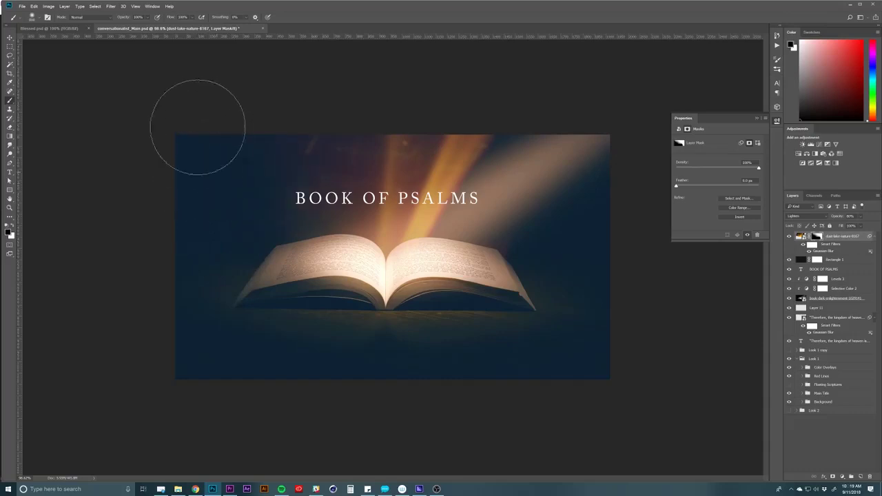
key("bracketright")
key("bracketright")
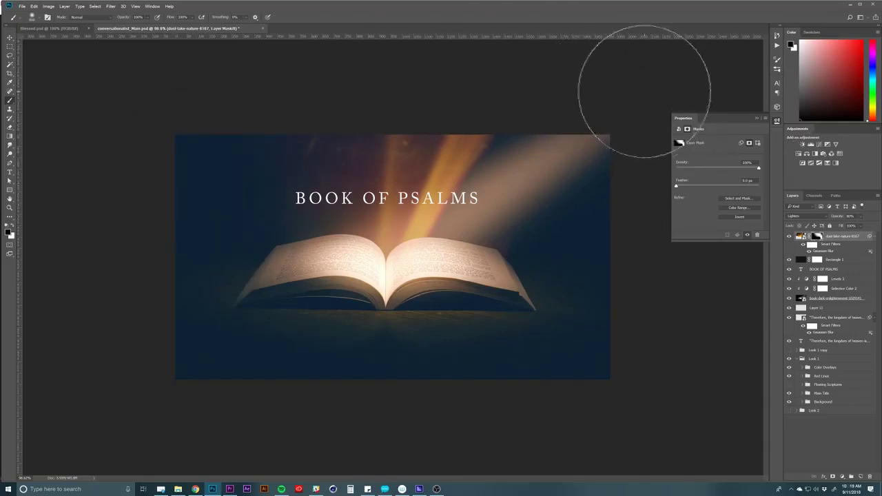
key("bracketleft")
key("bracketleft")
key("bracketleft")
key("bracketleft")
key("bracketleft")
key("bracketleft")
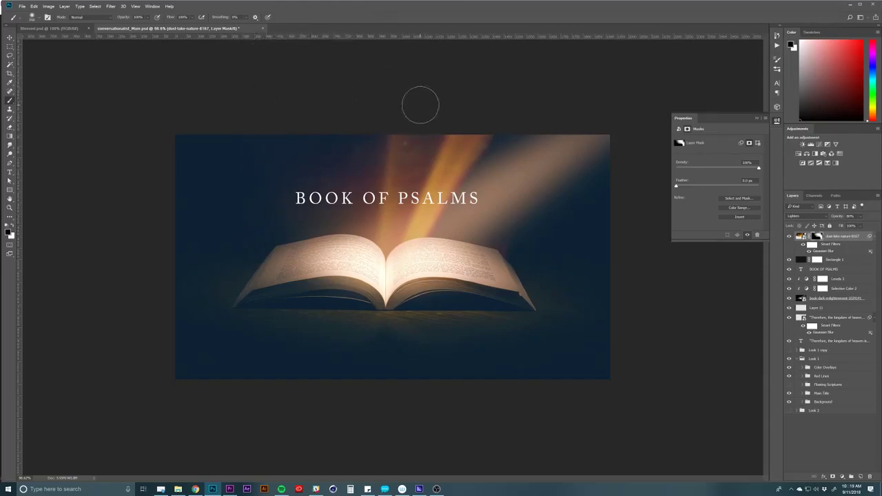
Set the brush opacity to 37% and fade the reddish glow above the title on the sun-ray mask
key("bracketright")
key("bracketright")
key("bracketright")
key("bracketright")
key("bracketright")
key("bracketright")
left_click_drag(124, 18, 106, 23)
type("37")
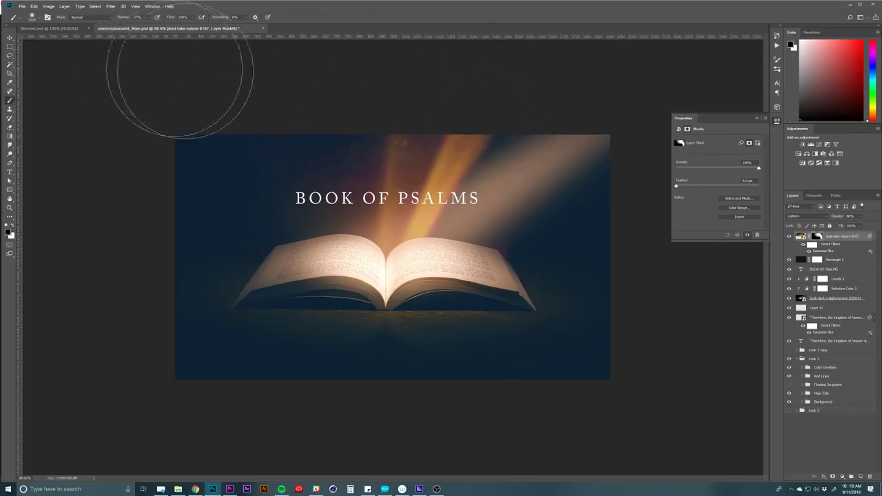
key("bracketleft")
key("bracketleft")
key("bracketleft")
key("bracketleft")
key("bracketleft")
key("bracketleft")
key("bracketleft")
key("bracketleft")
key("bracketleft")
key("bracketleft")
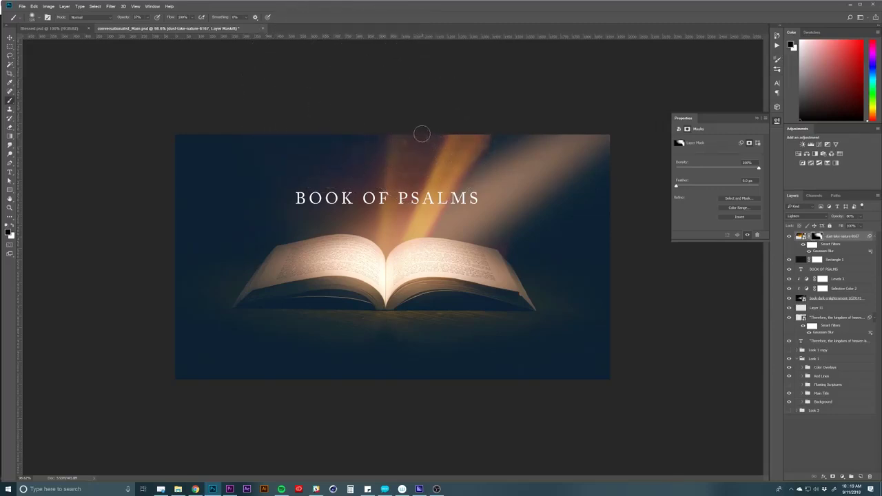
Fade the upper ends of the two golden rays and the area between them with semi-transparent black strokes on the mask
key("bracketright")
key("bracketright")
key("bracketright")
key("bracketright")
key("bracketright")
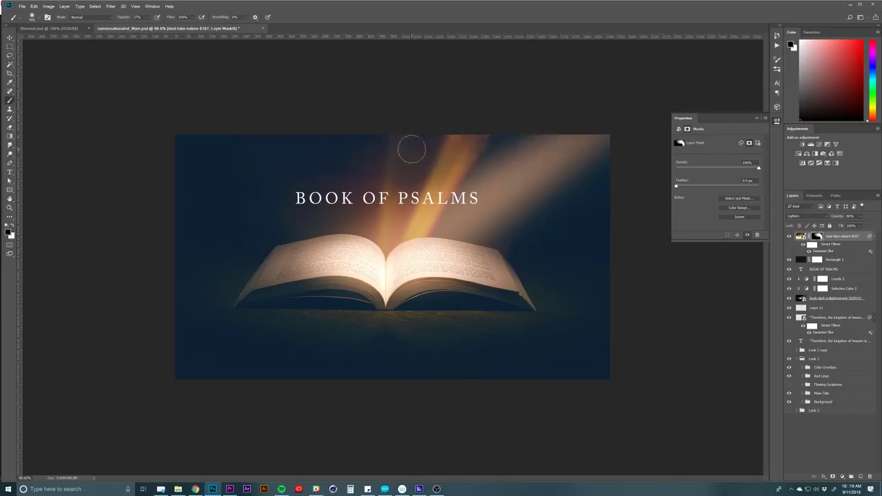
left_click_drag(411, 150, 414, 166)
key("bracketright")
key("bracketright")
key("bracketright")
key("bracketright")
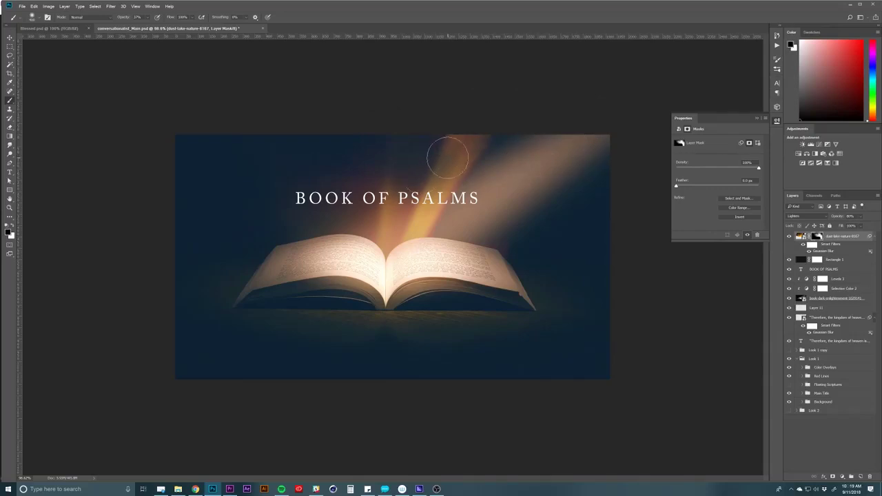
Rotate, move and enlarge the sun-ray photo so its golden rays follow the existing light beam from the artwork's upper-right corner
left_click(858, 241)
key("v")
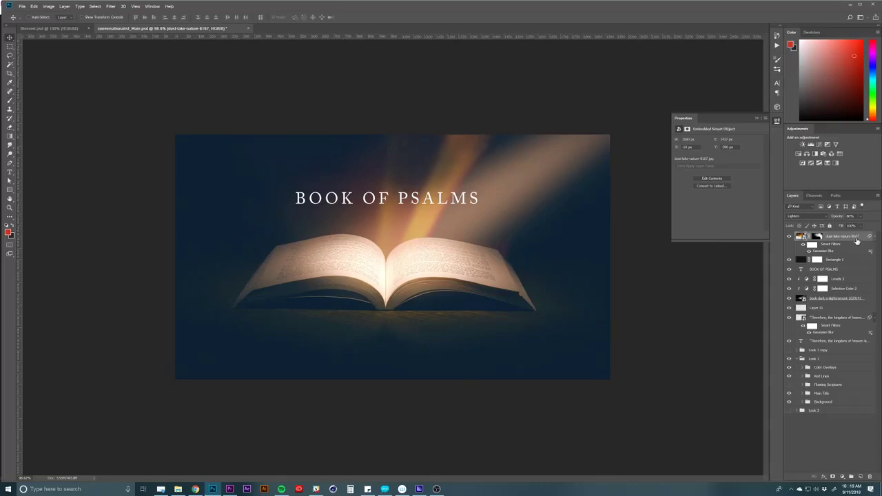
key("ctrl+t")
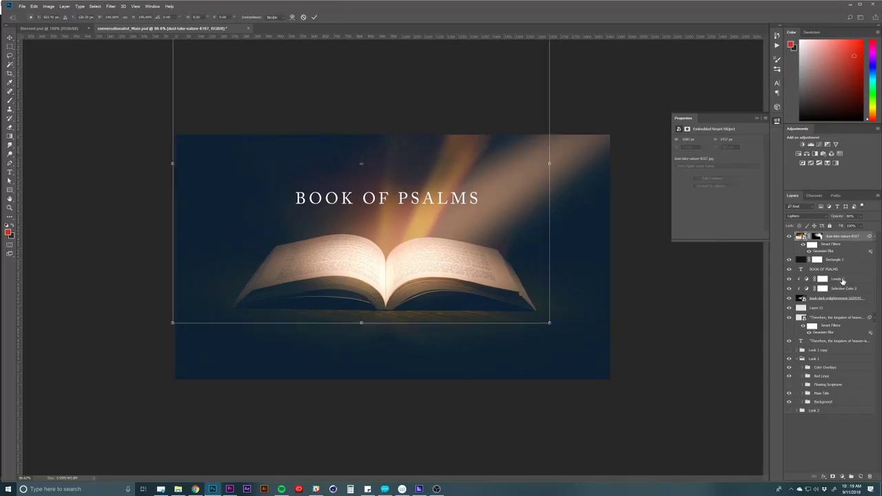
left_click_drag(187, 158, 476, 221)
left_click_drag(352, 127, 553, 210)
left_click_drag(331, 151, 332, 131)
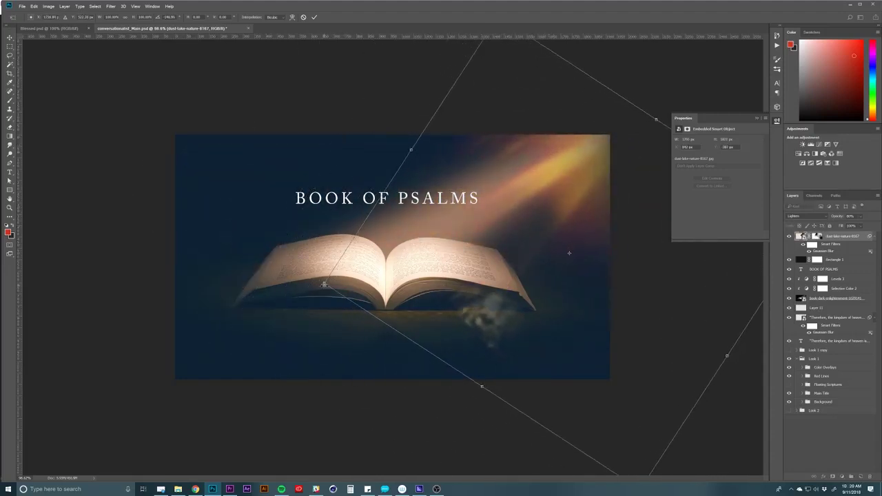
left_click_drag(323, 284, 372, 300)
key("Return")
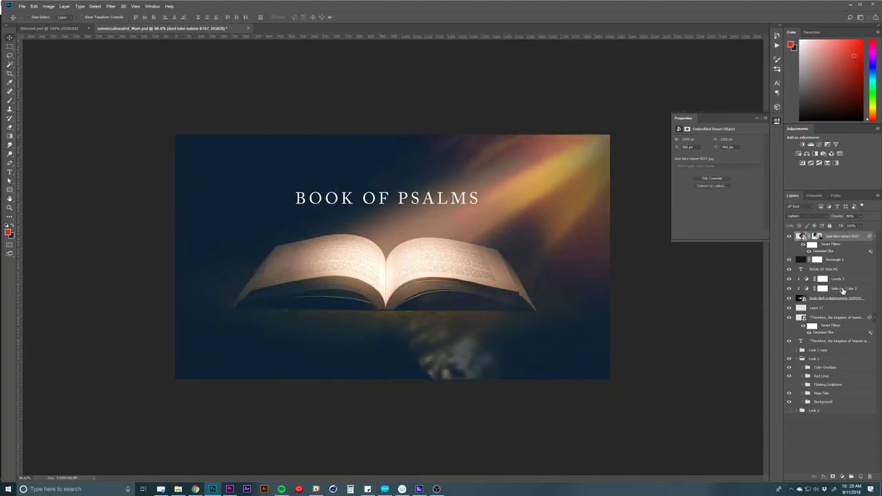
Paint black on the sun-ray layer's mask with a larger brush at 100% opacity to remove the leftover photo areas around the beam and below the book
left_click(819, 236)
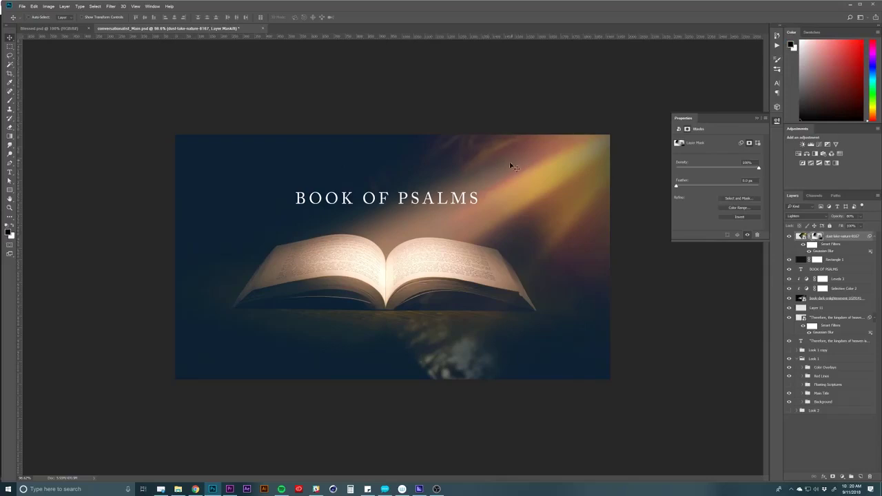
key("b")
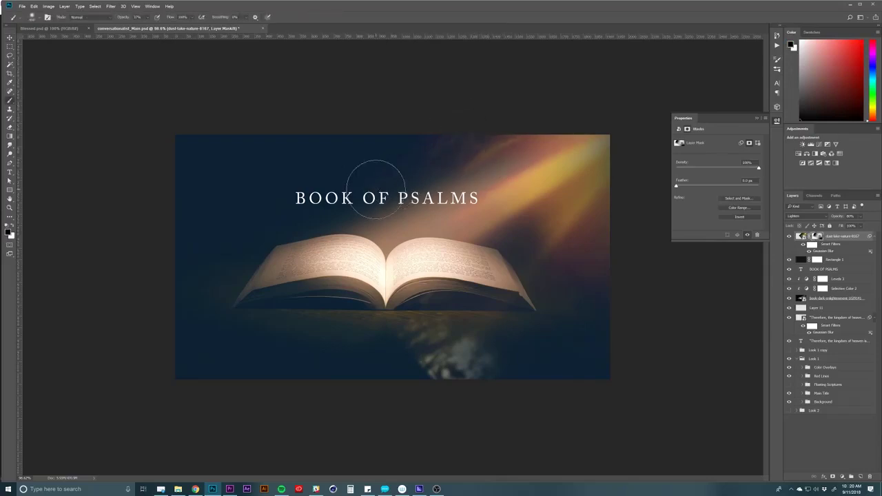
key("bracketright")
key("bracketright")
key("bracketright")
key("bracketright")
key("bracketright")
type("100")
key("Return")
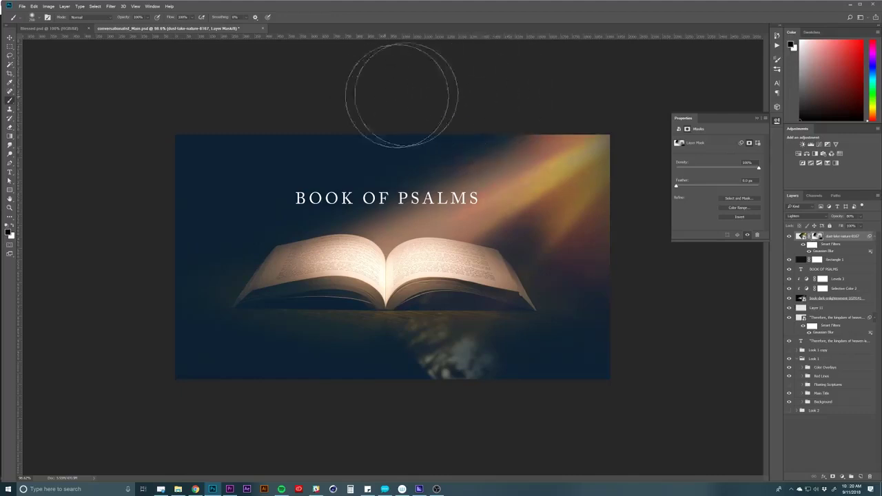
mouse_move(582, 356)
left_mouse_down()
mouse_move(412, 368)
mouse_move(364, 355)
mouse_move(472, 342)
mouse_move(460, 345)
mouse_move(552, 390)
mouse_move(504, 369)
left_mouse_up()
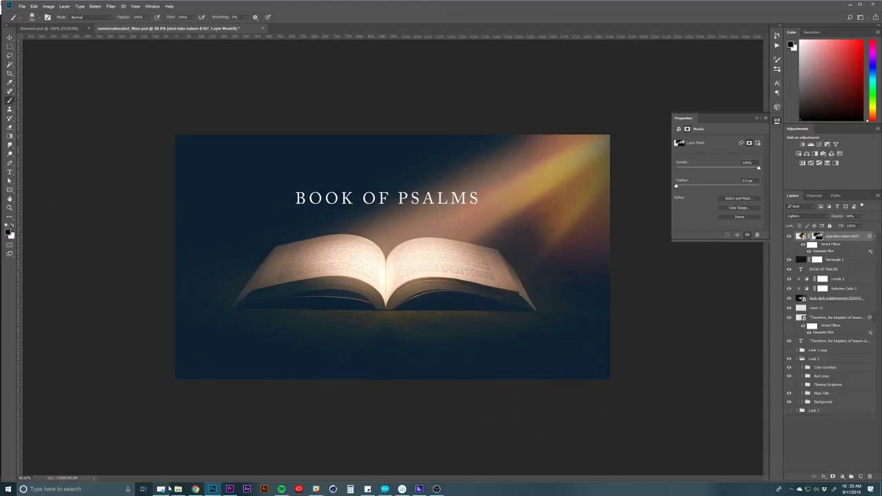
Switch to the Pexels dust search in Chrome and download the grayscale photo of a man blowing dust off a book
mouse_move(195, 489)
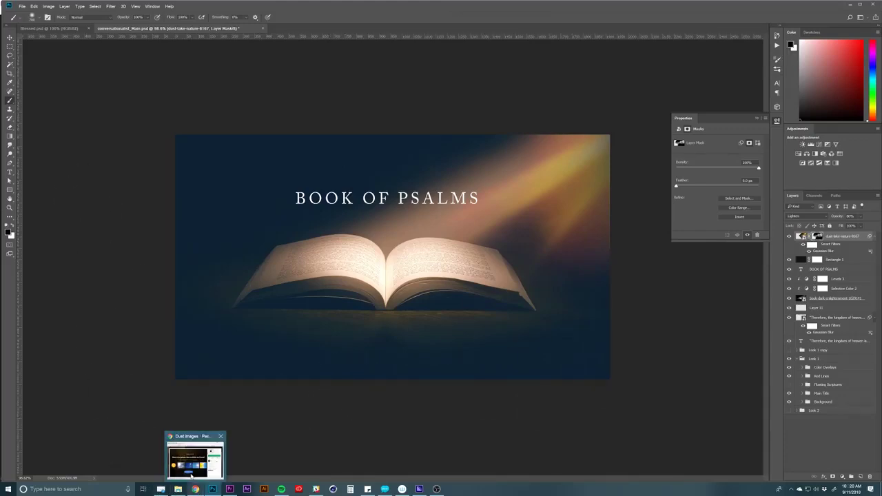
left_click(196, 455)
left_click(620, 140)
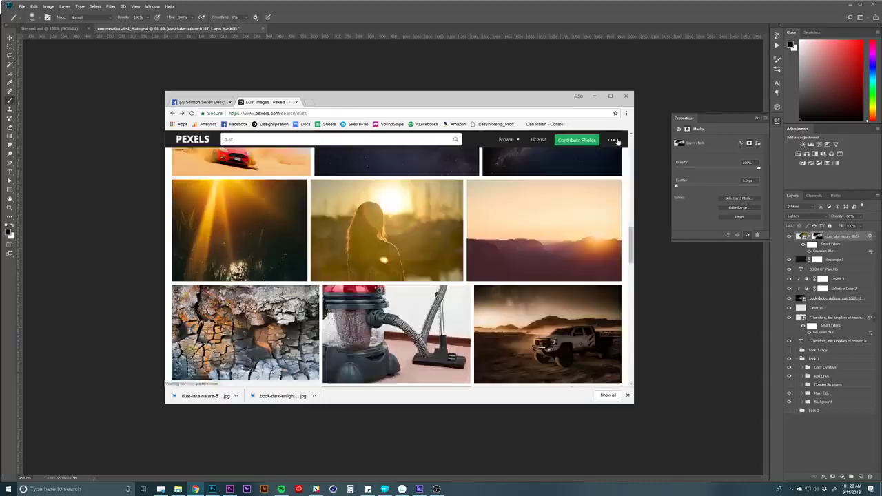
scroll(348, 217, "up", 2)
scroll(345, 222, "up", 6)
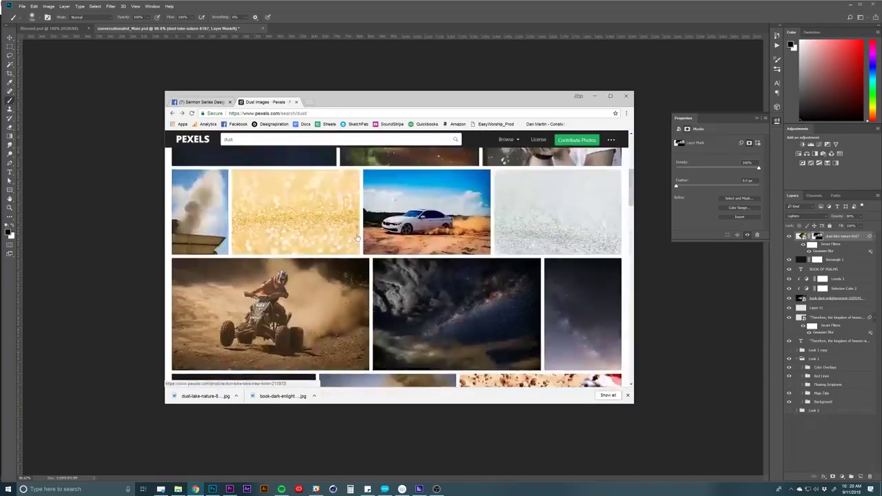
left_click(533, 256)
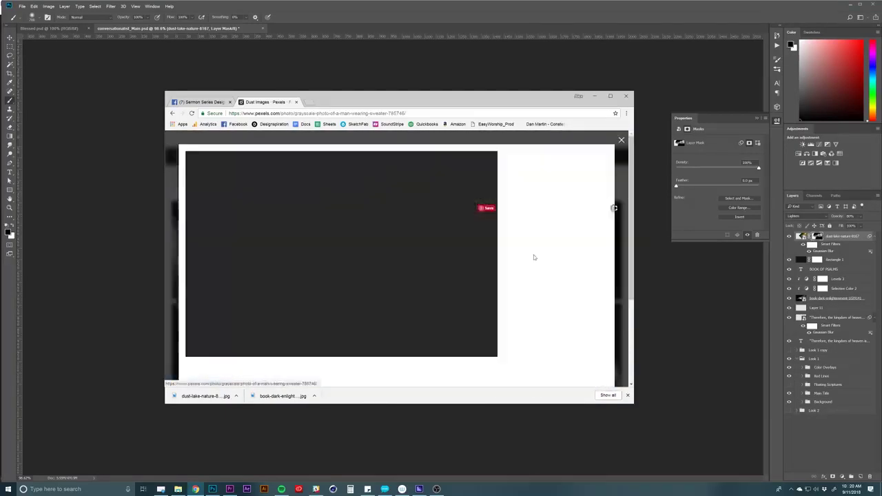
scroll(347, 294, "down", 2)
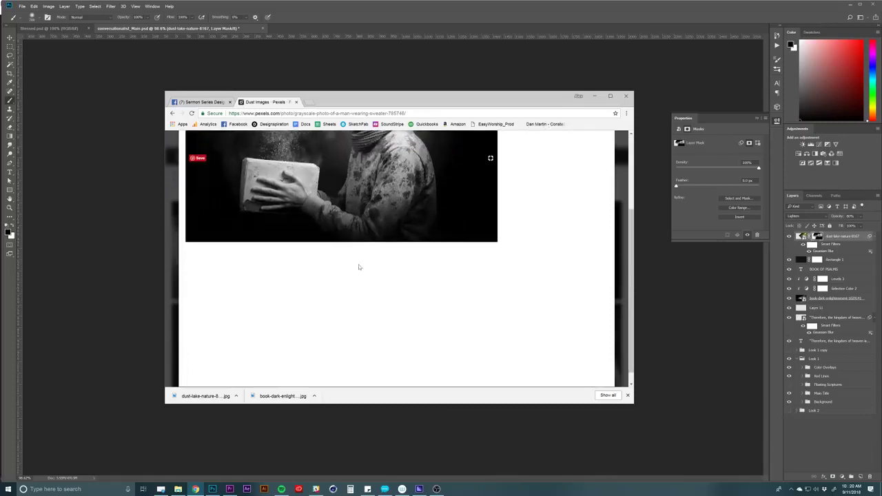
scroll(358, 266, "up", 2)
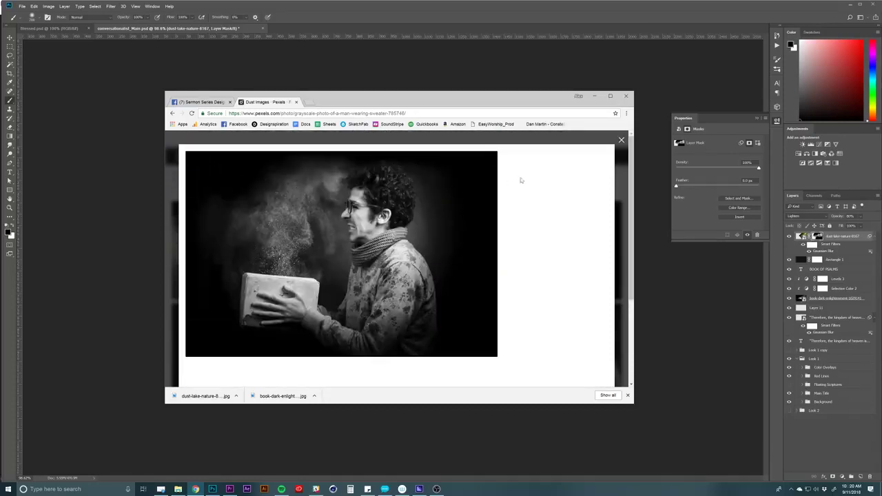
left_click(548, 210)
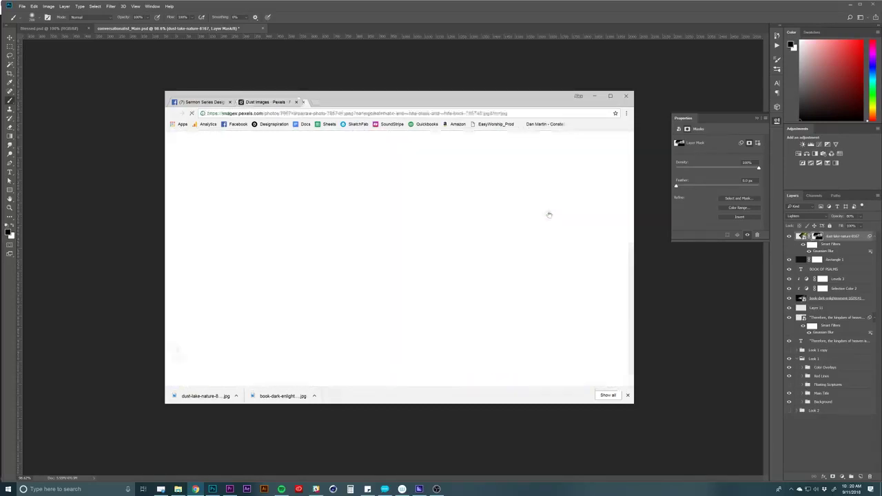
Place the downloaded dust photo into the Photoshop artwork as the uppermost layer and add a layer mask to it
left_click_drag(203, 396, 291, 275)
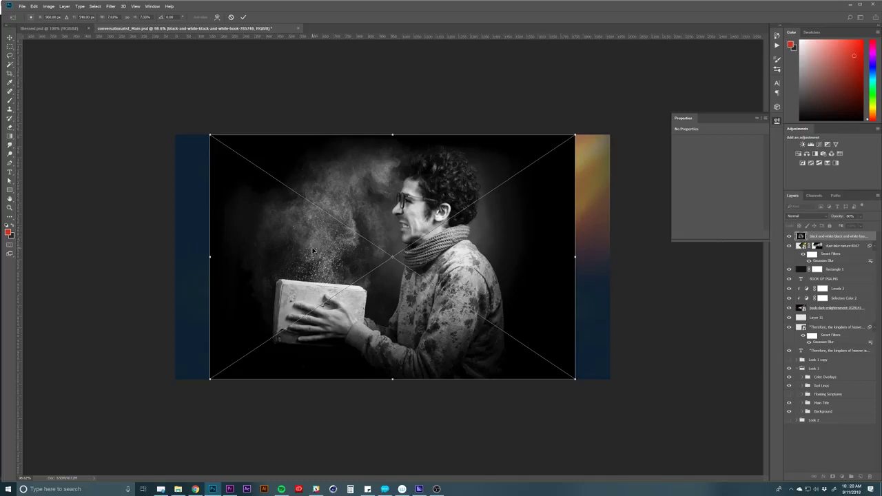
key("Return")
key("b")
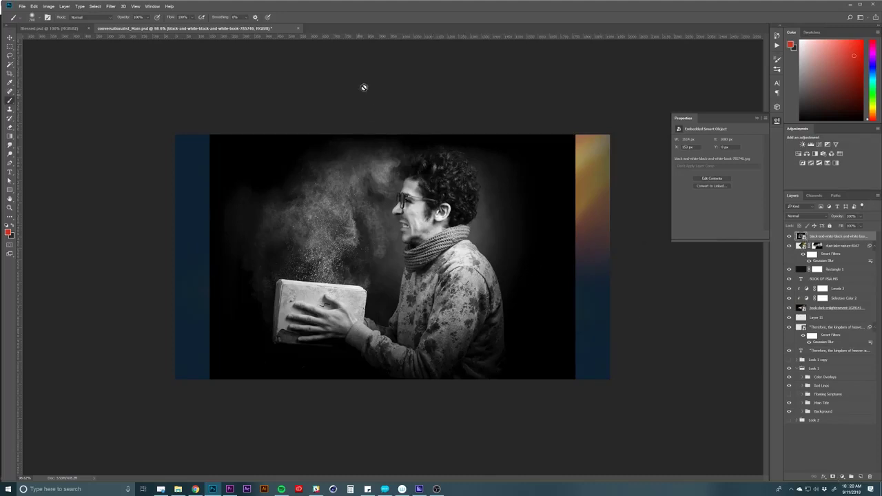
left_click(833, 477)
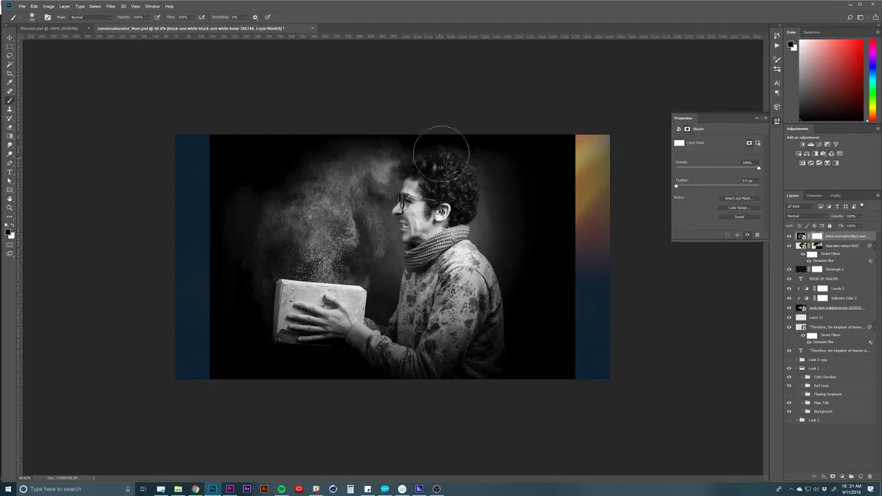
Paint black on the dust photo's mask to hide the man, his book and the outer background, leaving only the dust cloud
mouse_move(443, 142)
left_mouse_down()
mouse_move(511, 250)
mouse_move(488, 162)
mouse_move(486, 172)
mouse_move(535, 152)
mouse_move(582, 189)
mouse_move(584, 398)
mouse_move(571, 383)
mouse_move(525, 402)
mouse_move(542, 317)
mouse_move(542, 255)
mouse_move(502, 289)
mouse_move(476, 234)
left_mouse_up()
right_click(481, 278)
key("Escape")
mouse_move(444, 171)
left_mouse_down()
mouse_move(427, 176)
mouse_move(403, 217)
mouse_move(427, 314)
mouse_move(394, 345)
mouse_move(362, 350)
mouse_move(362, 310)
mouse_move(279, 302)
mouse_move(285, 291)
mouse_move(285, 338)
mouse_move(335, 361)
mouse_move(328, 363)
mouse_move(291, 331)
mouse_move(284, 345)
mouse_move(467, 370)
mouse_move(456, 322)
mouse_move(445, 320)
mouse_move(440, 354)
mouse_move(392, 400)
mouse_move(440, 356)
mouse_move(414, 359)
mouse_move(370, 396)
mouse_move(441, 320)
mouse_move(490, 297)
mouse_move(270, 376)
mouse_move(205, 370)
mouse_move(214, 369)
mouse_move(170, 256)
mouse_move(191, 122)
mouse_move(169, 221)
mouse_move(163, 353)
mouse_move(164, 311)
mouse_move(182, 280)
mouse_move(183, 335)
left_mouse_up()
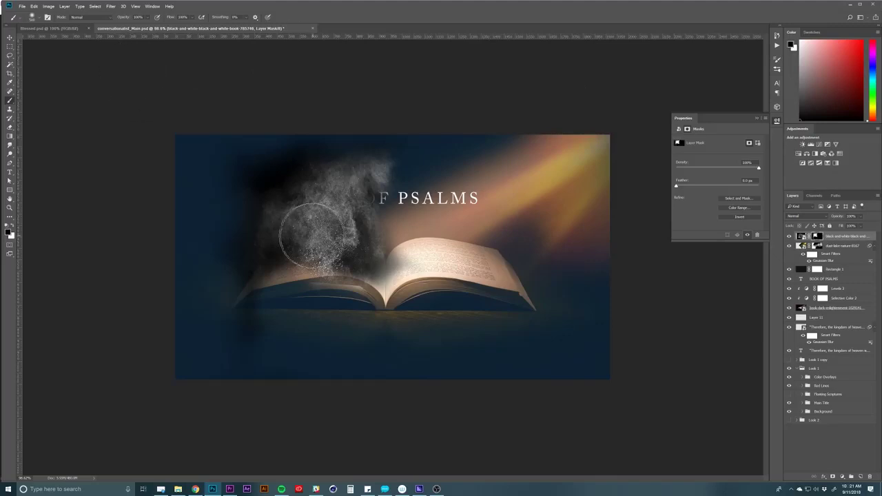
Move the dust cloud over the book's right page and rotate it clockwise towards the light beam
left_click(848, 236)
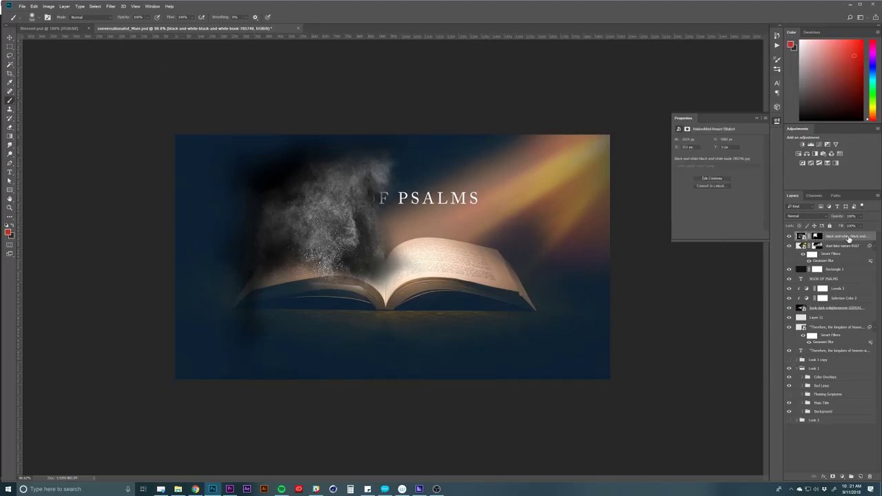
key("v")
left_click_drag(399, 233, 495, 247)
key("ctrl+t")
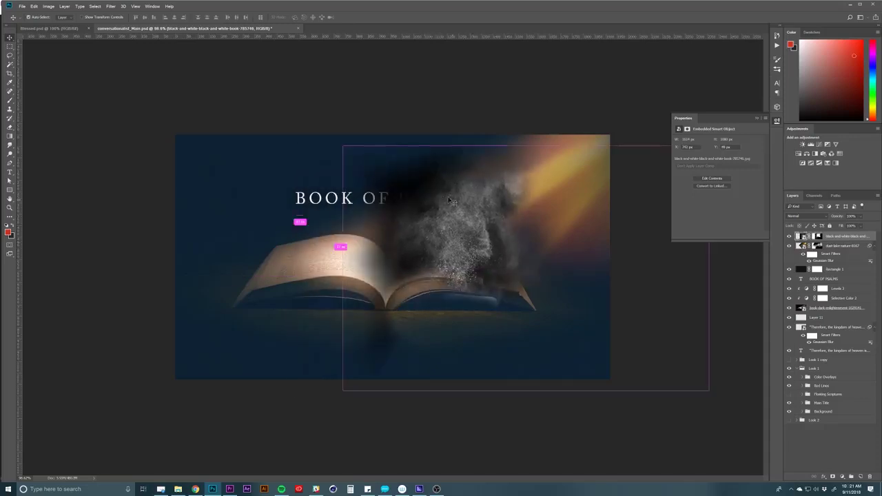
left_click_drag(390, 115, 462, 79)
left_click_drag(458, 254, 455, 259)
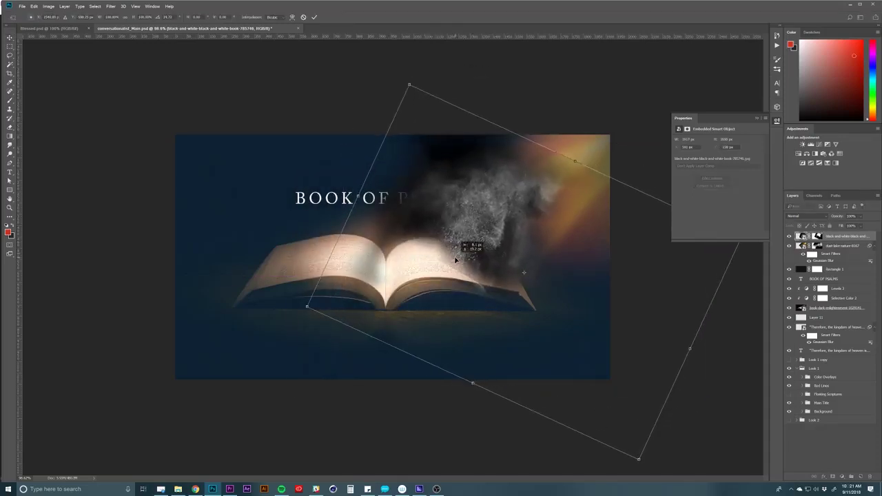
key("Return")
Paint black on the dust layer's mask to trim the dark edges around the cloud over the title and book
left_click(817, 237)
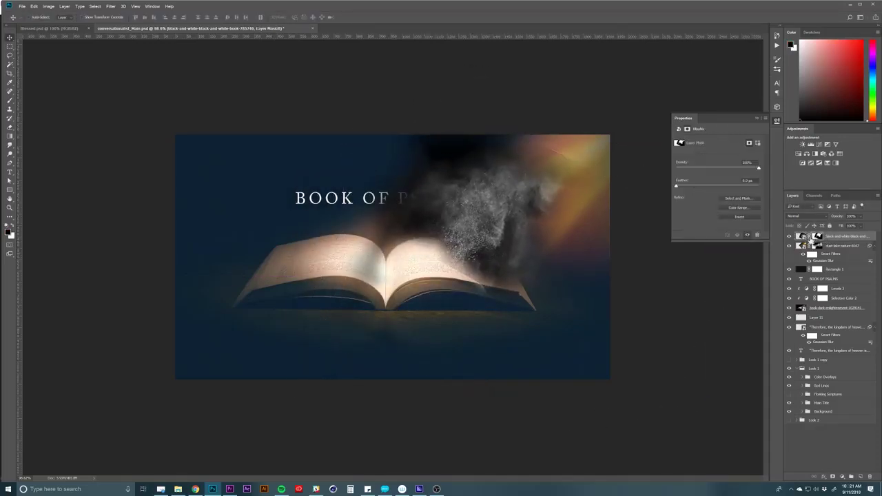
key("b")
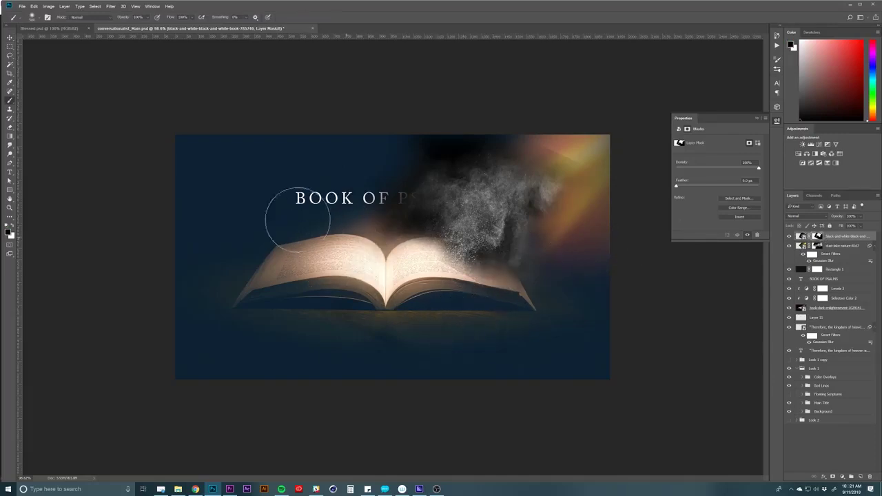
mouse_move(292, 272)
left_mouse_down()
mouse_move(354, 157)
mouse_move(531, 89)
left_mouse_up()
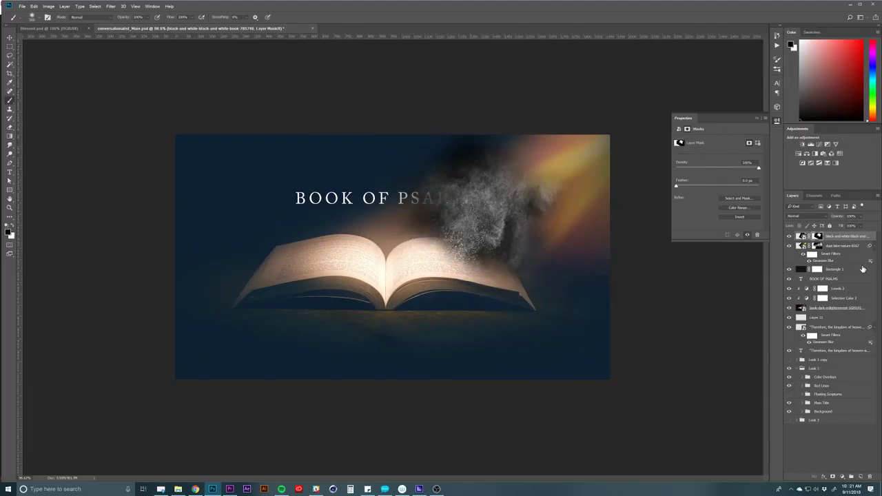
Cycle through the blend modes on the dust layer and settle on Color Dodge
key("v")
key("shift+plus")
key("shift+plus")
key("shift+plus")
key("shift+plus")
key("shift+plus")
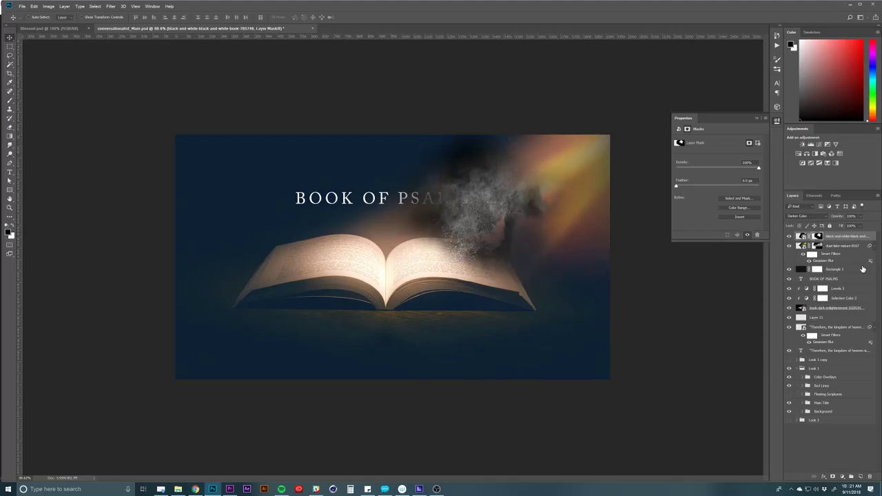
key("shift+plus")
key("shift+plus")
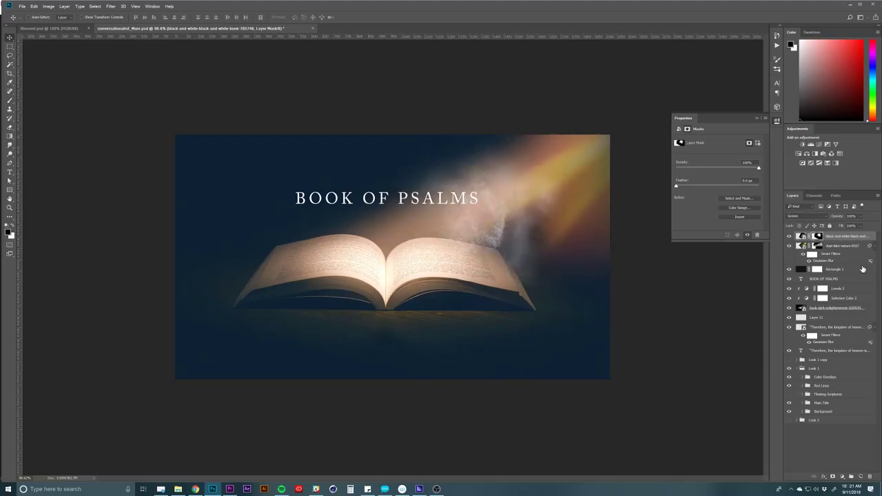
key("shift+plus")
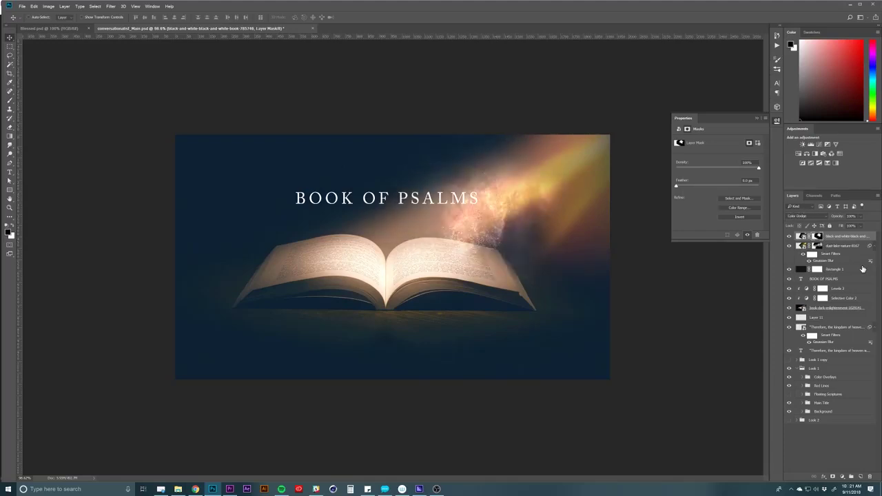
key("shift+plus")
key("shift+plus")
key("shift+plus")
key("shift+plus")
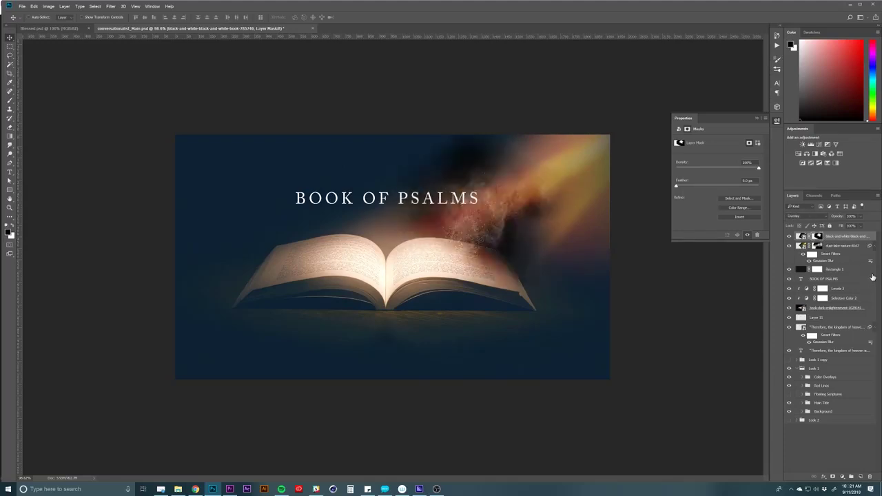
key("shift+plus")
key("shift+plus")
key("shift+plus")
key("shift+plus")
key("shift+plus")
key("shift+plus")
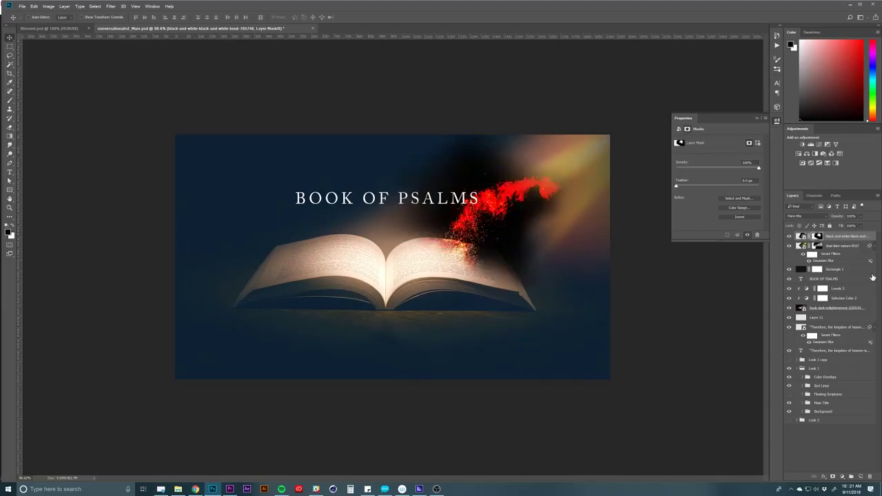
key("shift+plus")
key("shift+plus")
key("shift+plus")
key("shift+plus")
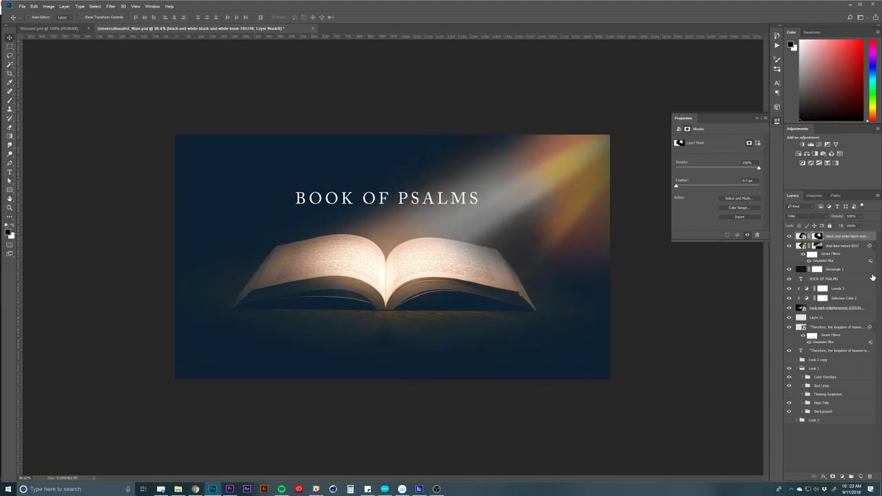
key("shift+plus")
key("shift+plus")
key("shift+plus")
key("shift+plus")
key("shift+plus")
key("shift+plus")
key("shift+plus")
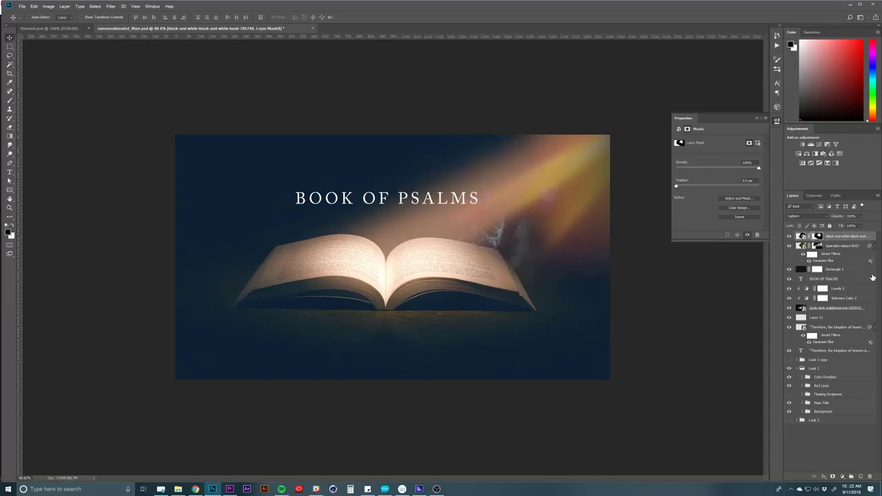
key("shift+plus")
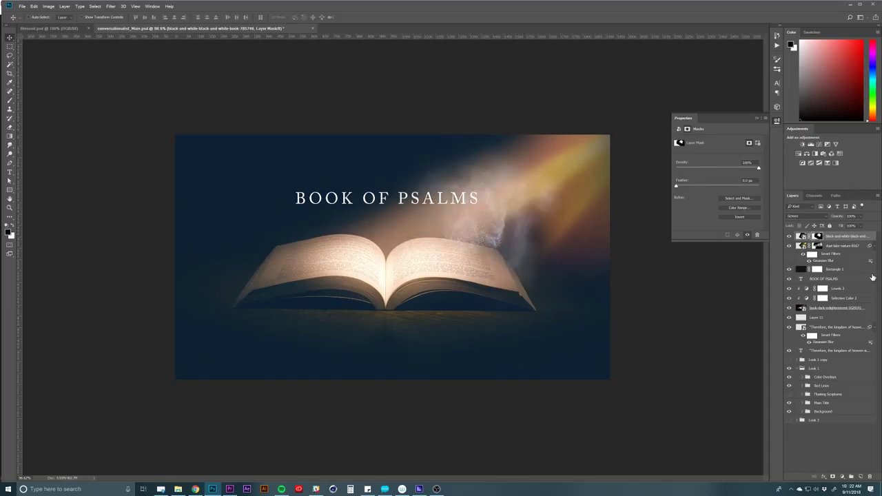
key("shift+plus")
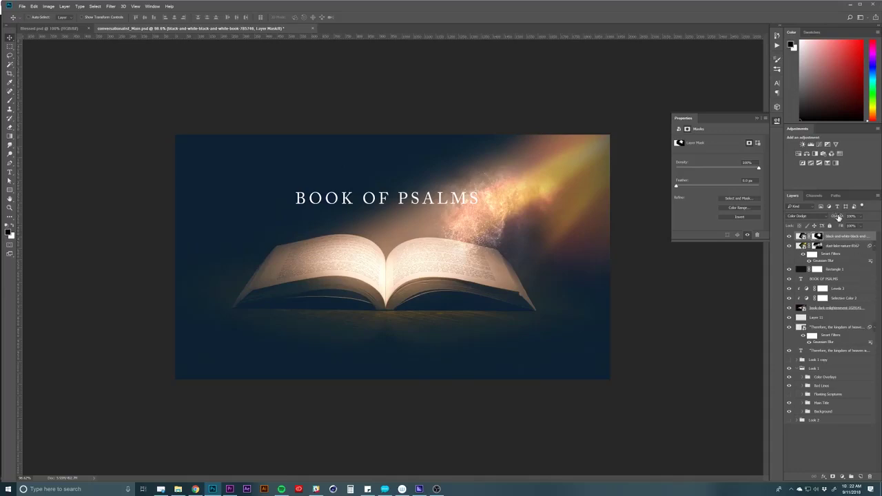
Lower the dust layer's opacity to 59% and move the dust down over the middle of the open book
left_click_drag(836, 217, 826, 217)
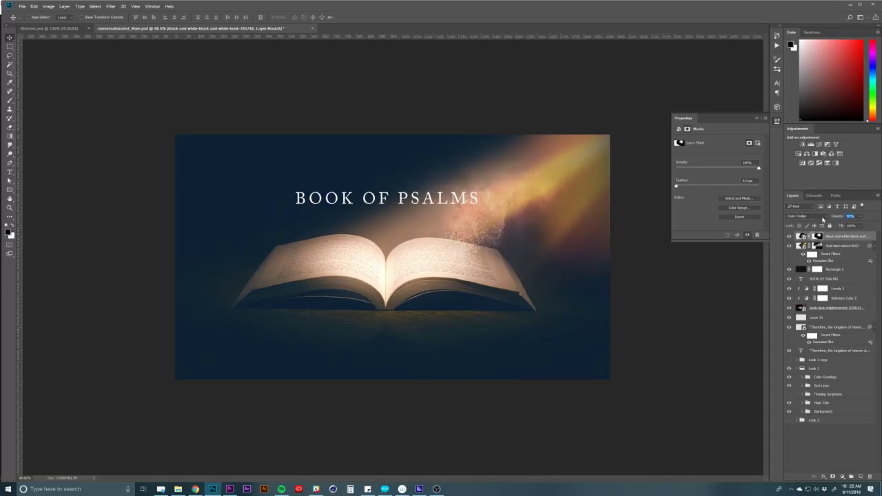
left_click(833, 236)
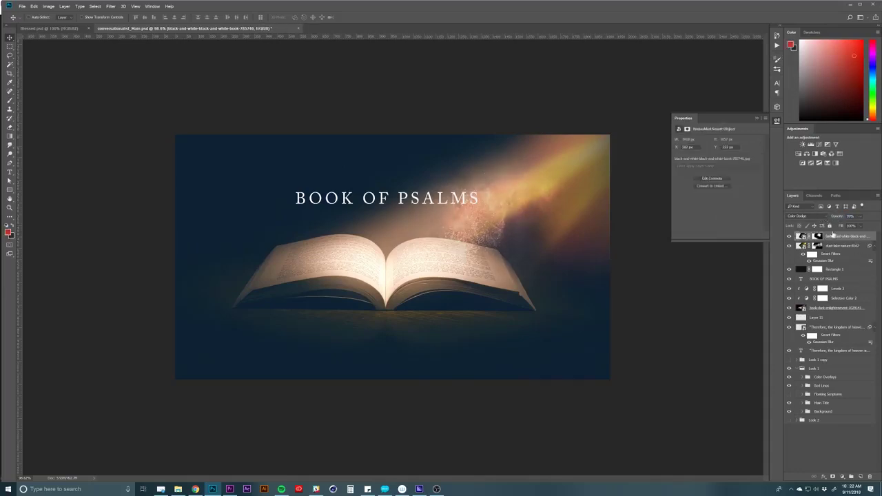
left_click_drag(422, 287, 348, 290)
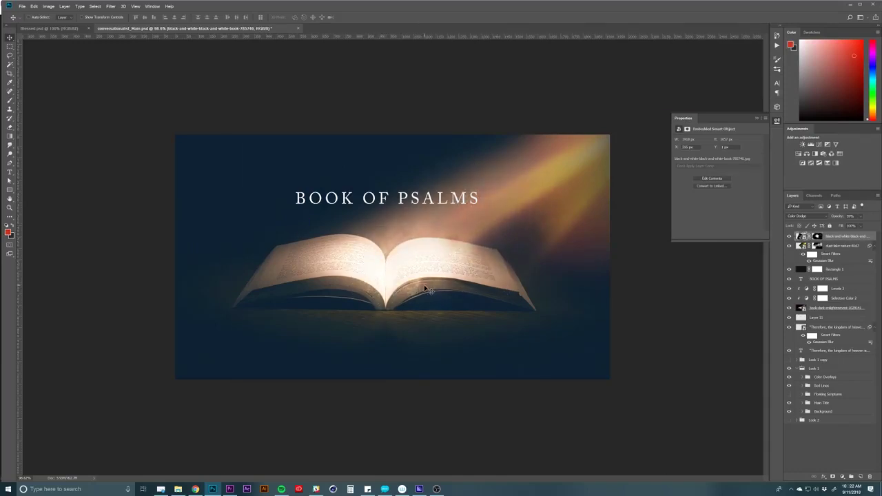
Duplicate the dust layer, then rotate and position the copy within the light beam above the book's right page
left_click_drag(426, 288, 516, 216)
key("ctrl+t")
left_click_drag(765, 331, 687, 396)
left_click_drag(590, 362, 530, 242)
left_click_drag(204, 142, 201, 183)
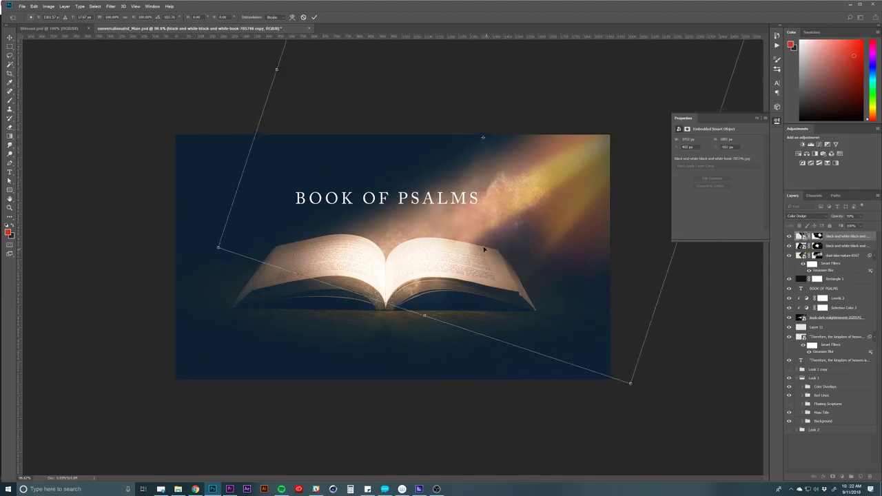
mouse_move(484, 249)
left_mouse_down()
mouse_move(469, 238)
mouse_move(478, 243)
left_mouse_up()
key("Return")
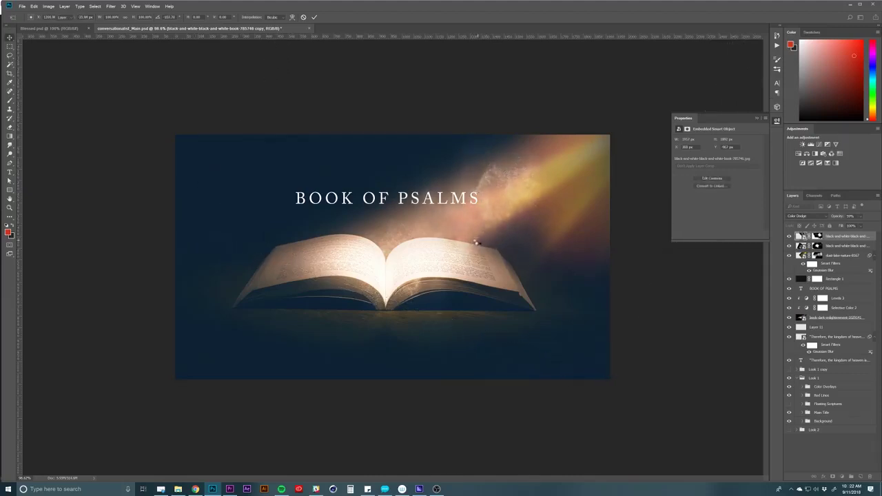
Duplicate the dust layer again, move the copy to the upper-right end of the light beam and adjust it with Free Transform
key("ctrl+j")
left_click_drag(494, 251, 579, 193)
key("ctrl+t")
left_click_drag(565, 303, 525, 336)
key("Return")
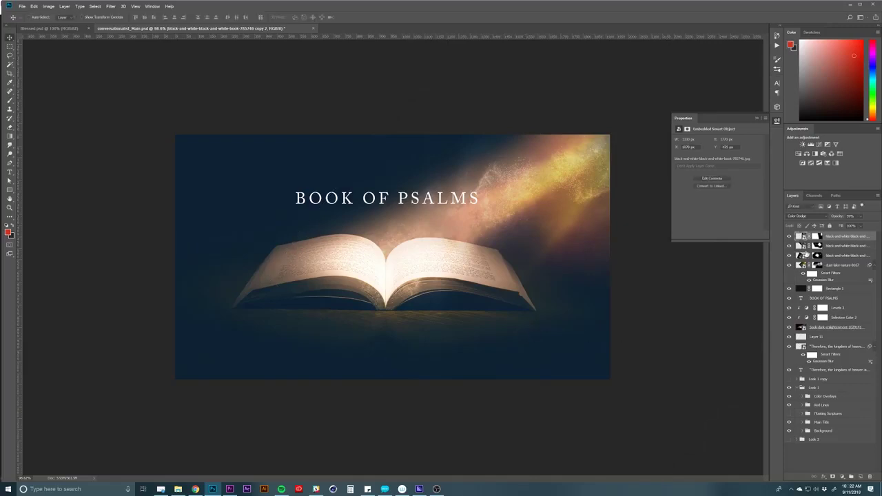
Target the newest dust copy's mask with the Brush tool and reduce the brush size for work near the canvas's right edge
left_click(816, 237)
key("b")
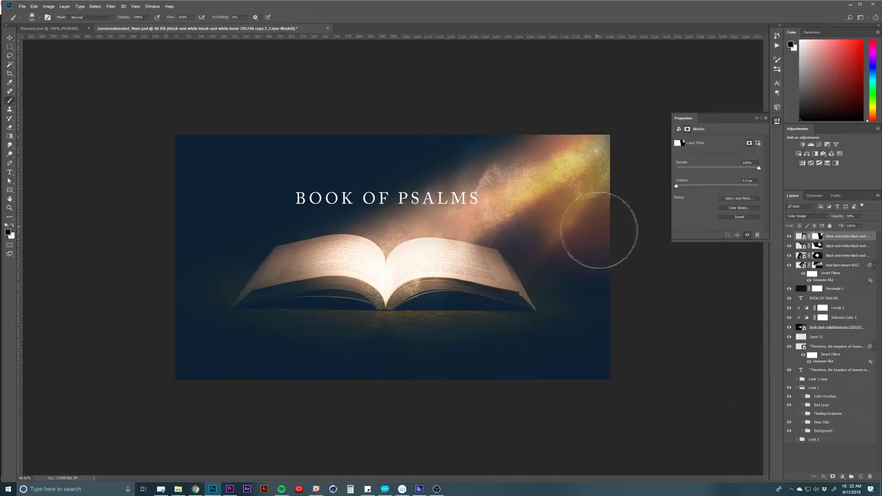
key("bracketleft")
key("bracketleft")
key("bracketleft")
key("bracketleft")
key("bracketleft")
key("bracketleft")
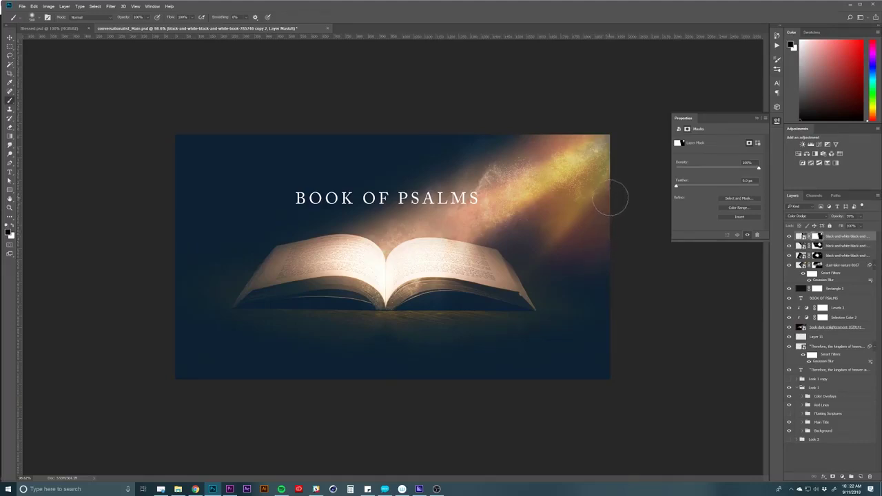
Duplicate the newest dust layer and move the copy to the dark upper-left area of the canvas
left_click(833, 238)
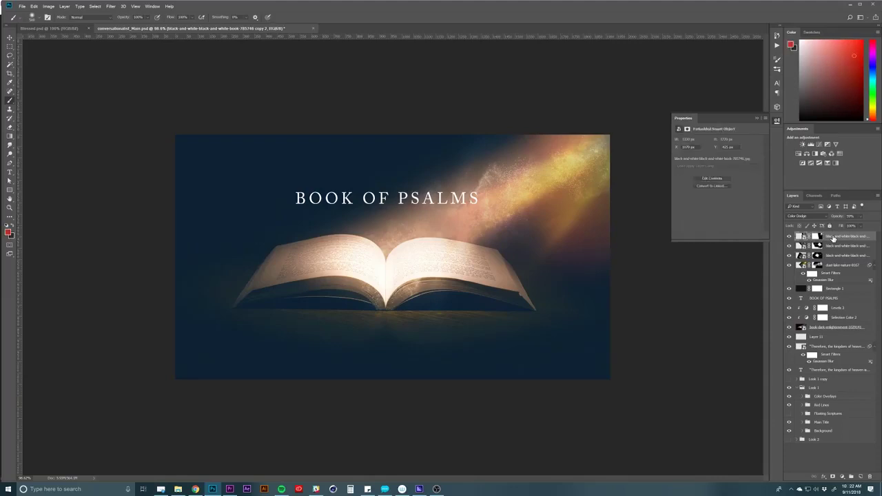
key("ctrl+j")
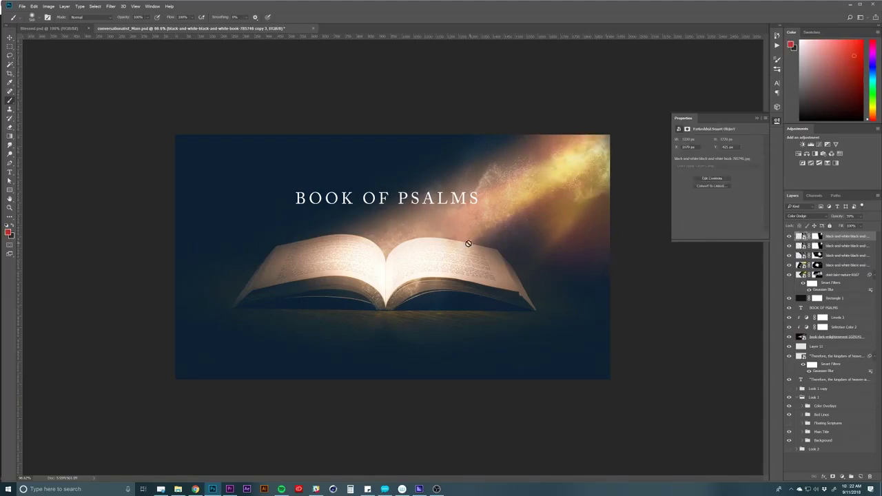
left_click(474, 202)
left_click(486, 189)
key("v")
mouse_move(557, 191)
left_mouse_down()
mouse_move(517, 165)
mouse_move(339, 157)
left_mouse_up()
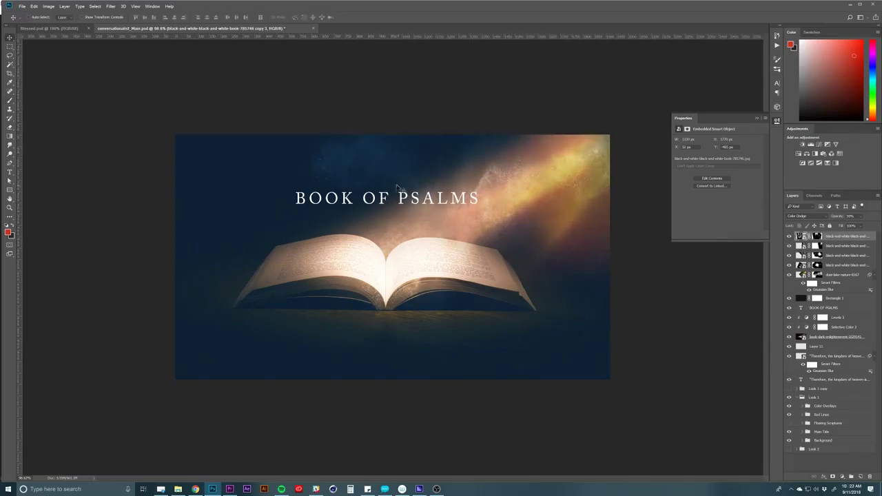
left_click_drag(398, 187, 275, 172)
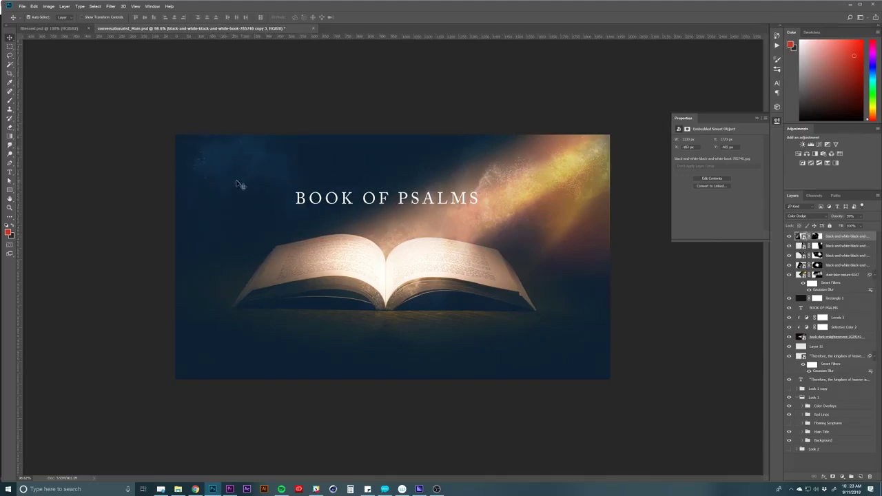
Enlarge the dust copy and shift it further into the canvas's upper-left corner
key("ctrl+t")
left_click_drag(366, 430, 411, 460)
left_click_drag(282, 304, 252, 298)
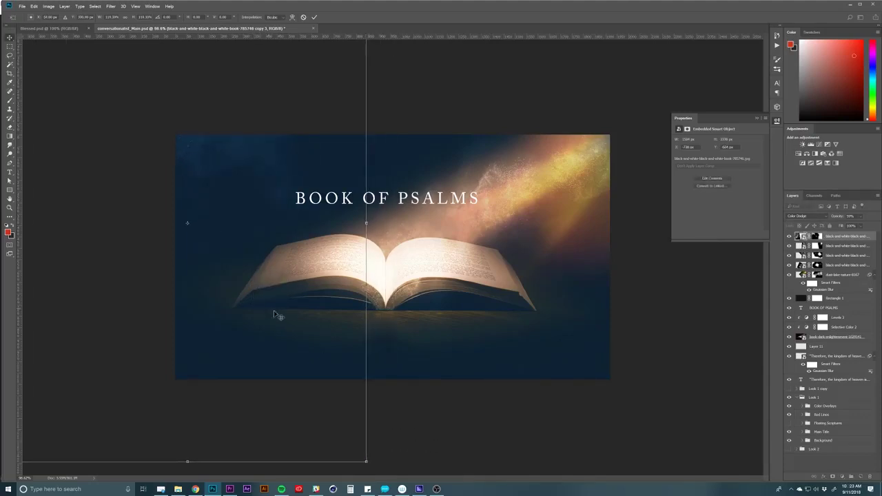
key("Return")
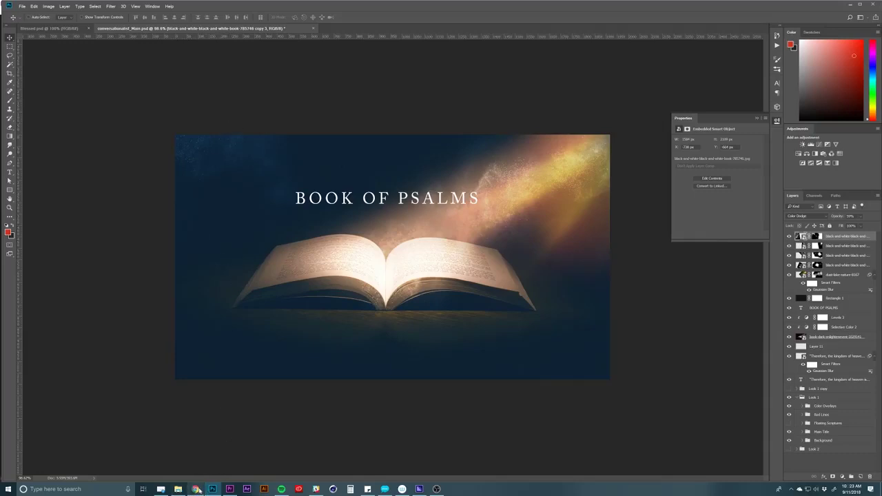
Switch to Chrome, close the open photo and look through the Pexels dust results for another particle image
left_click(196, 489)
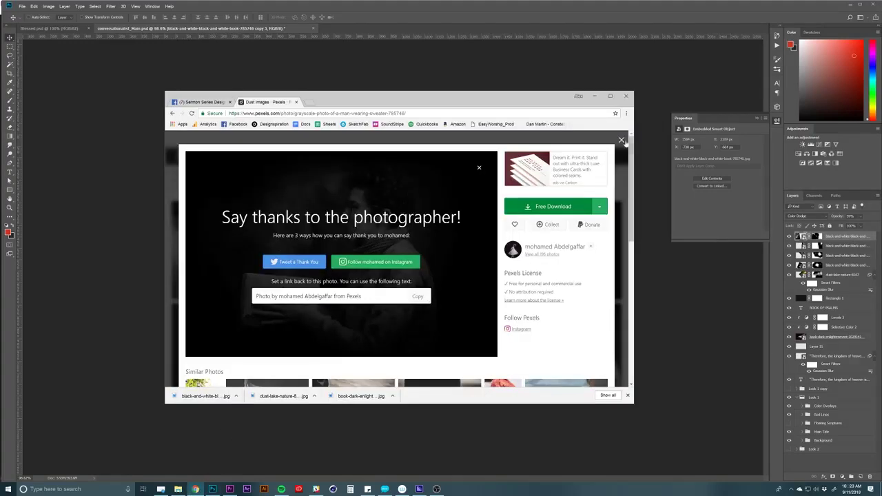
left_click(623, 141)
scroll(402, 242, "down", 3)
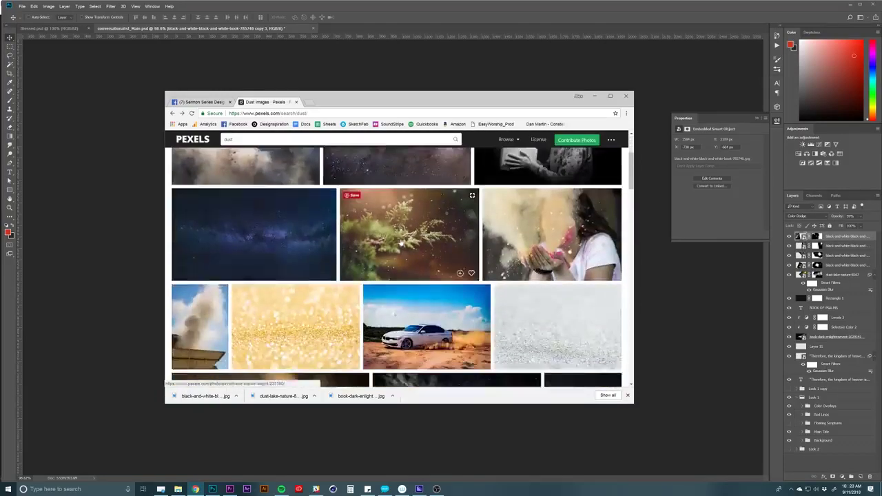
scroll(400, 242, "down", 4)
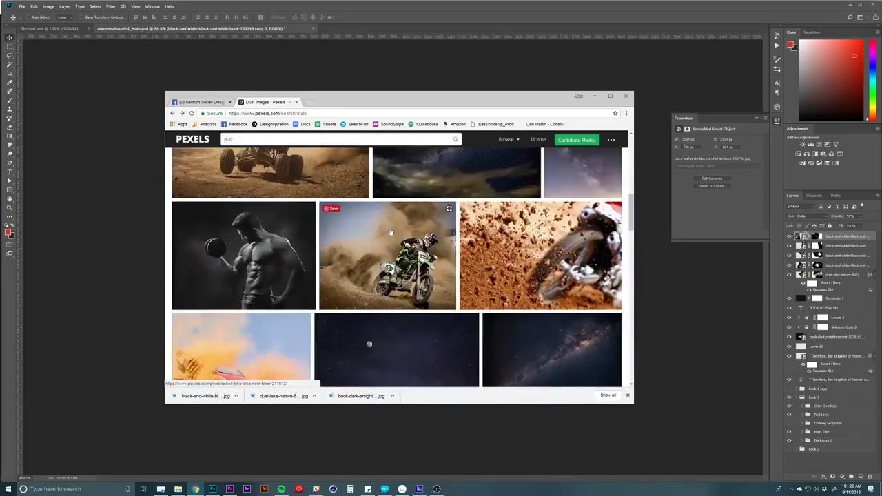
scroll(532, 310, "down", 3)
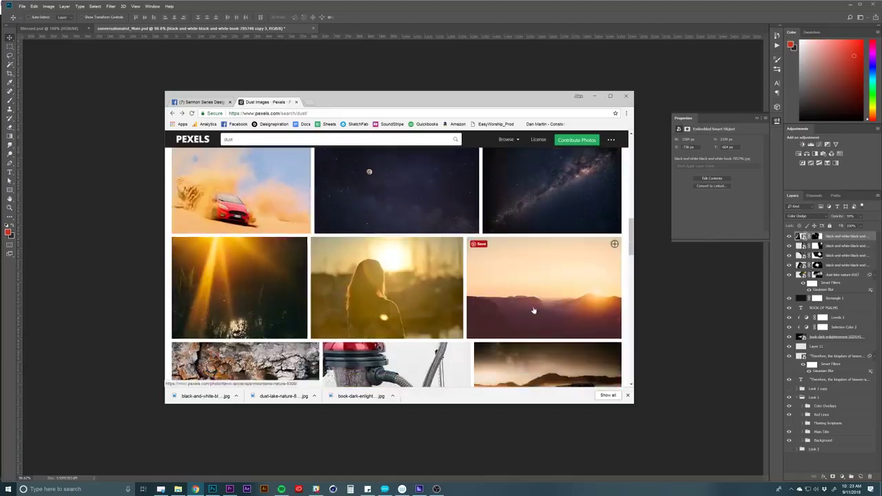
scroll(501, 244, "down", 5)
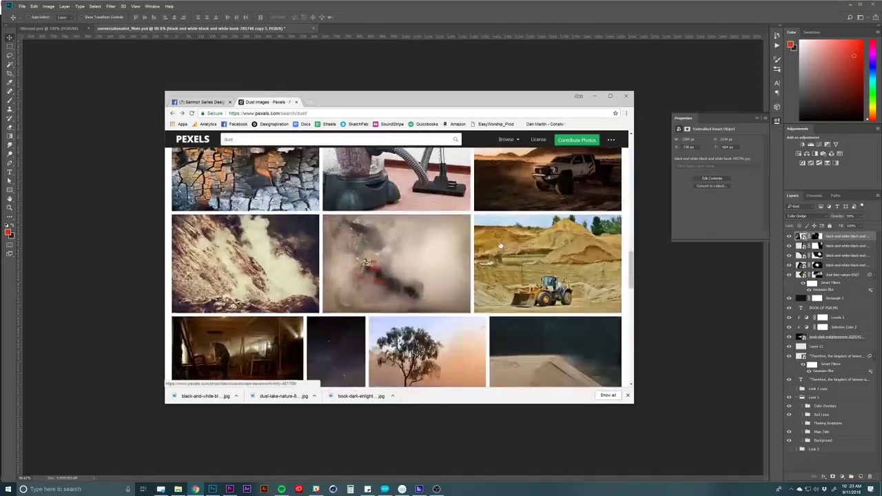
scroll(494, 246, "down", 7)
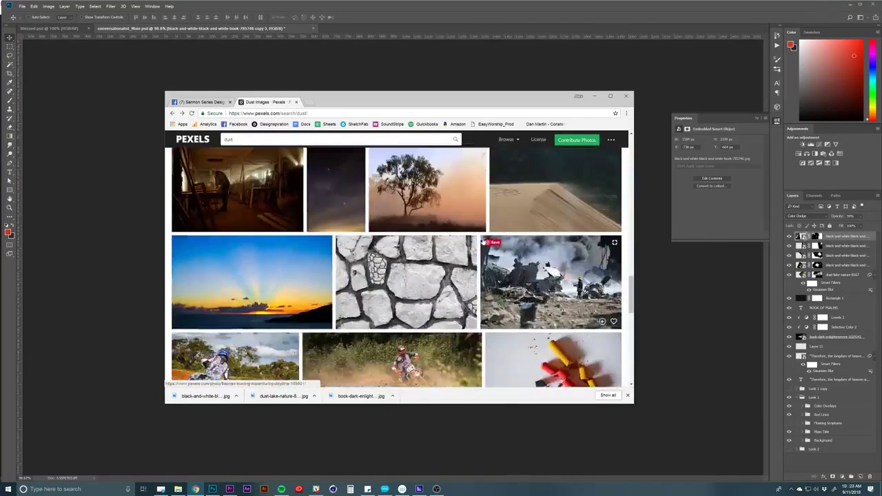
scroll(483, 241, "down", 7)
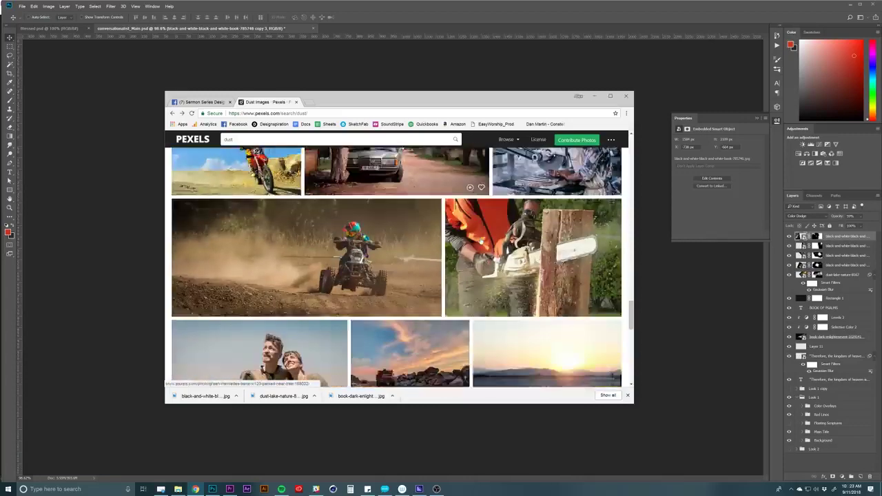
scroll(462, 238, "down", 2)
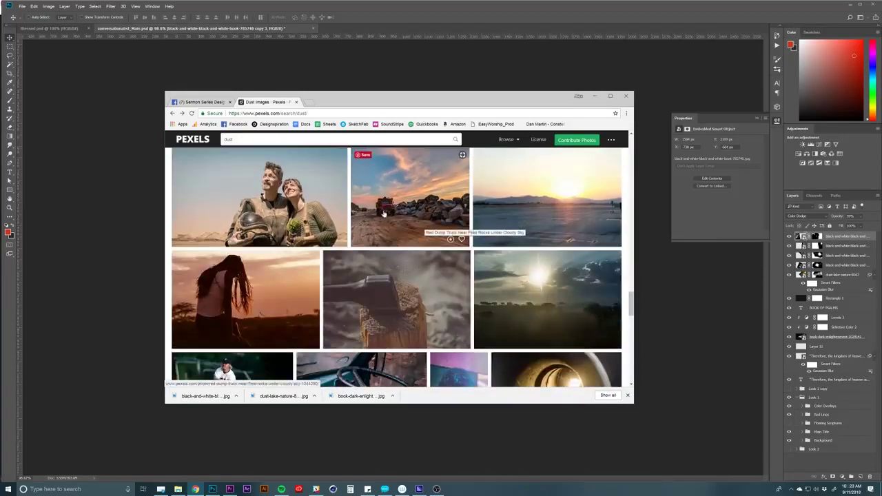
scroll(377, 211, "down", 3)
scroll(356, 207, "down", 3)
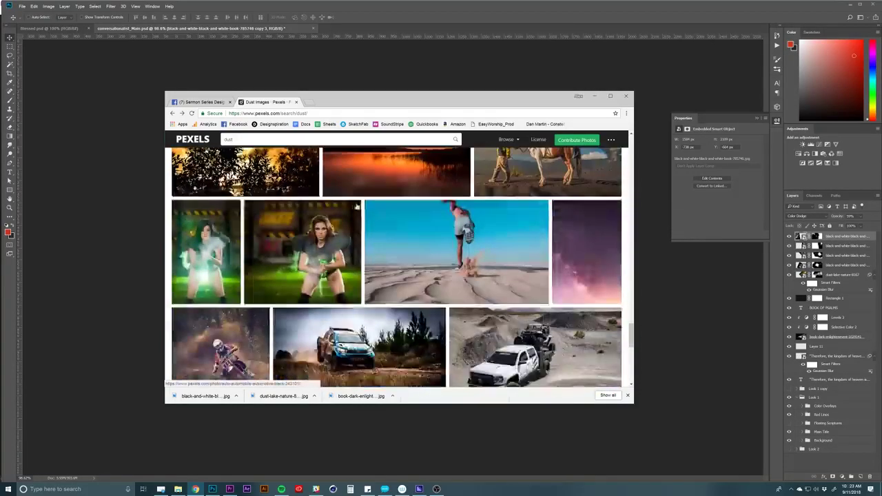
scroll(357, 207, "down", 3)
Search Pexels for "texture" and download the black-and-white dark marble photo
left_click(234, 139)
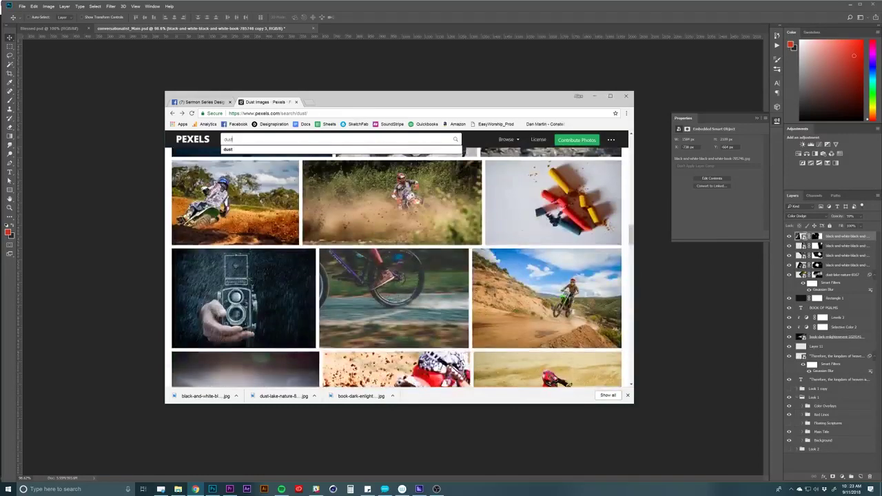
type("texture")
key("Return")
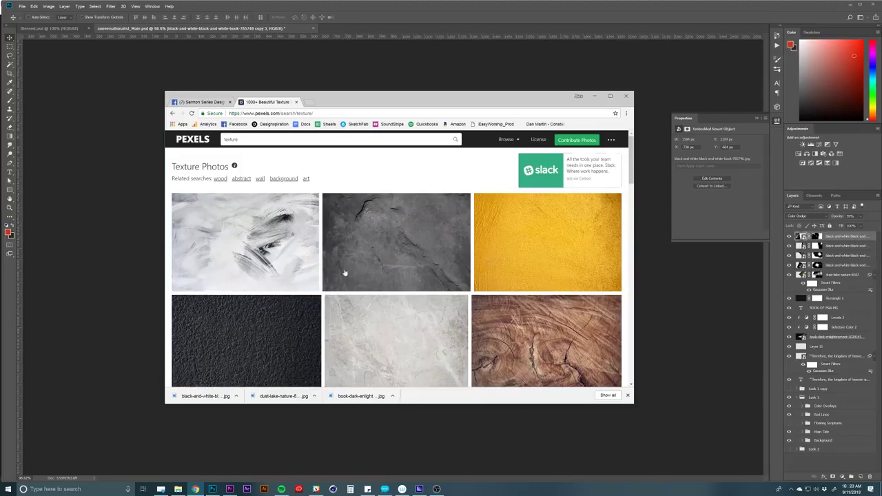
scroll(422, 214, "down", 3)
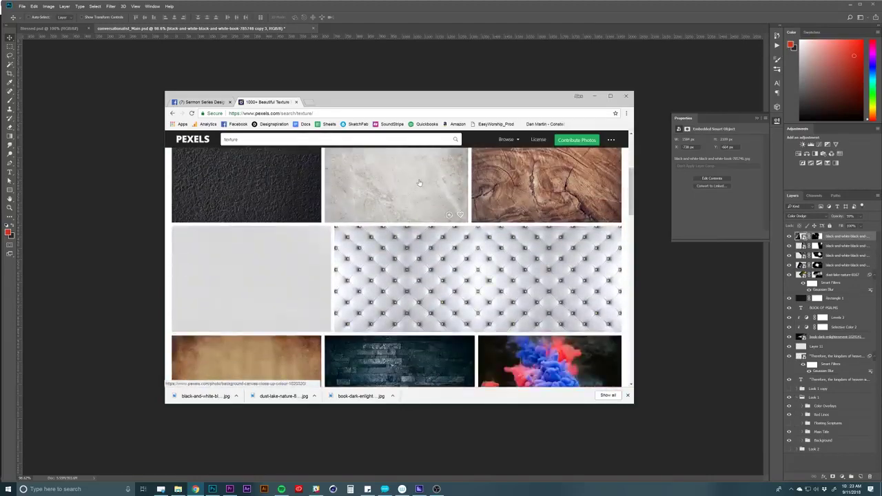
scroll(417, 203, "down", 3)
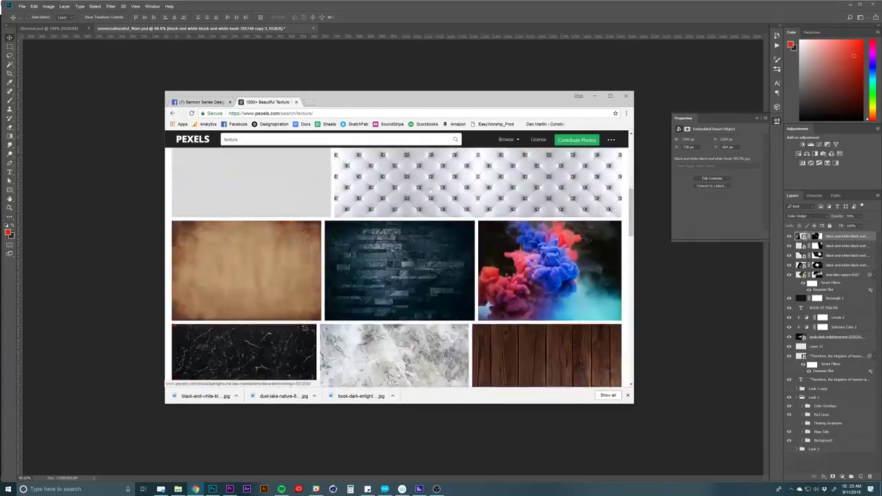
scroll(415, 205, "up", 1)
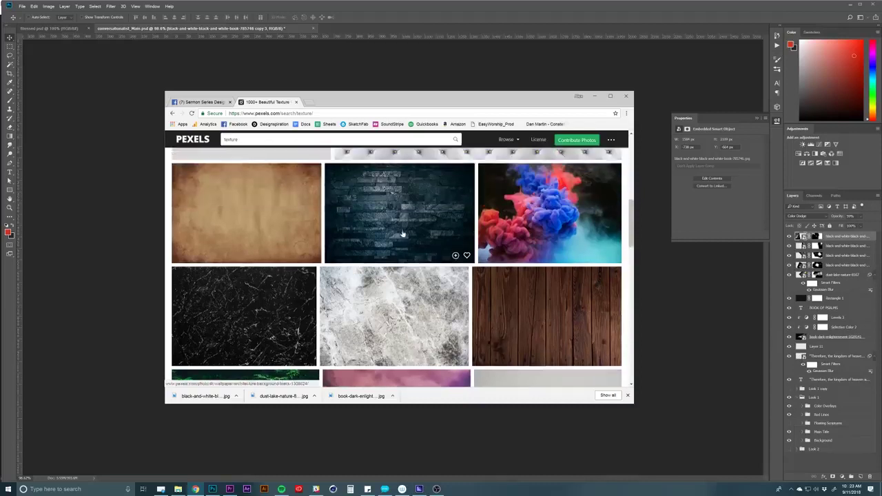
scroll(405, 231, "down", 1)
scroll(393, 229, "down", 2)
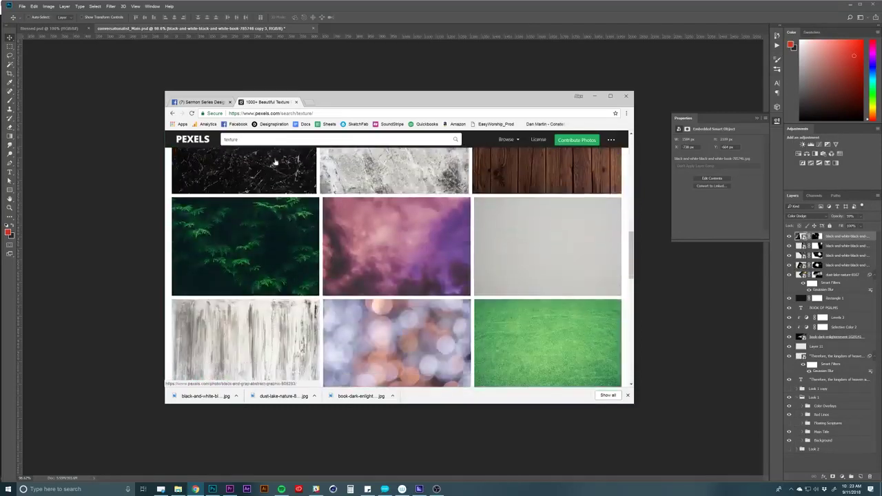
left_click(262, 166)
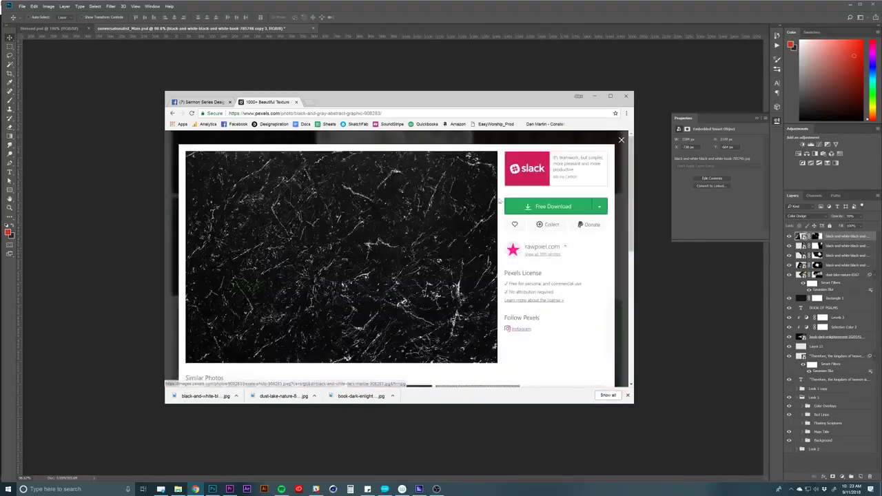
left_click(561, 206)
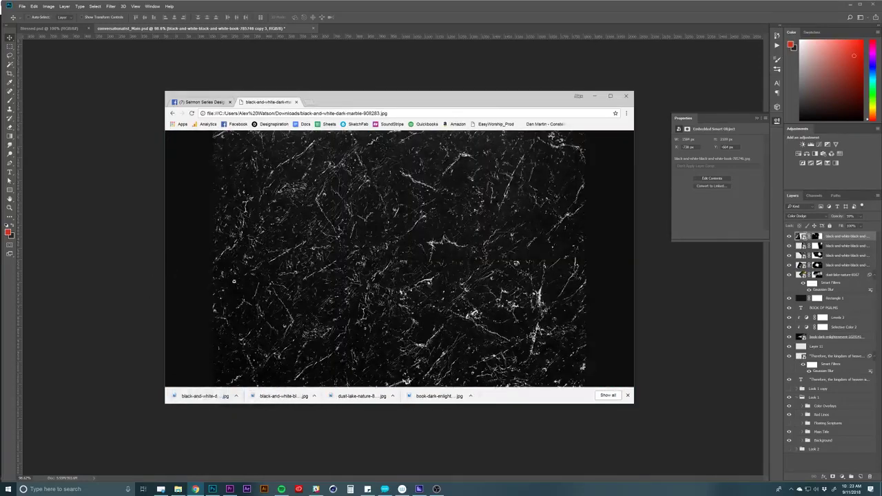
Place the downloaded marble image into the Photoshop document and scale it to cover the whole canvas
left_click_drag(200, 395, 138, 331)
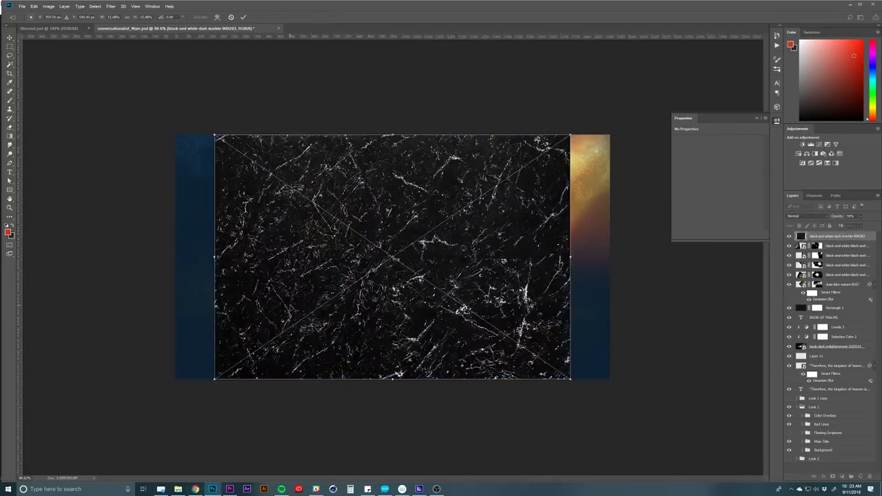
left_click_drag(214, 136, 162, 118)
key("Return")
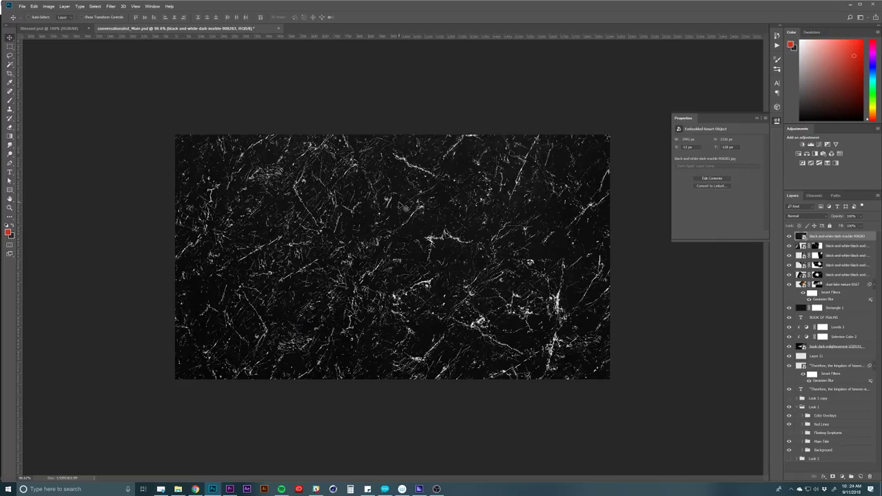
Cycle through the blend modes on the marble texture layer and settle on Color Dodge
key("shift+plus")
key("shift+plus")
key("shift+plus")
key("shift+plus")
key("shift+plus")
key("shift+plus")
key("shift+plus")
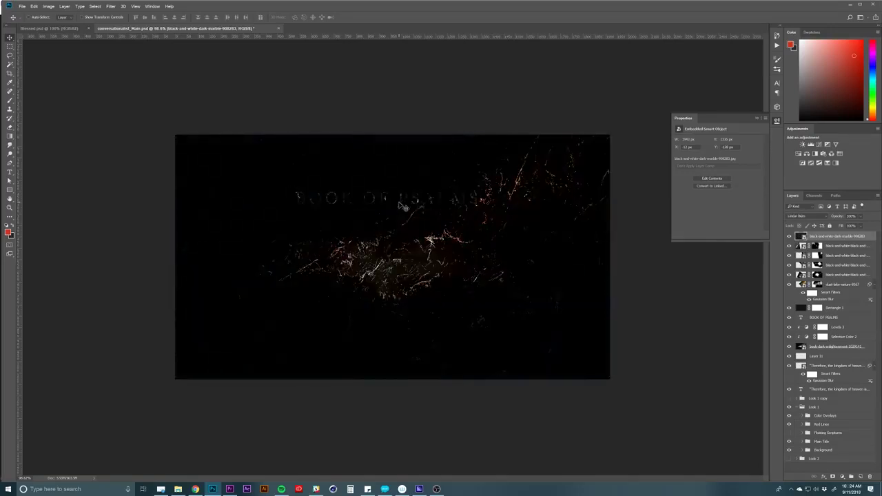
key("shift+plus")
key("shift+plus")
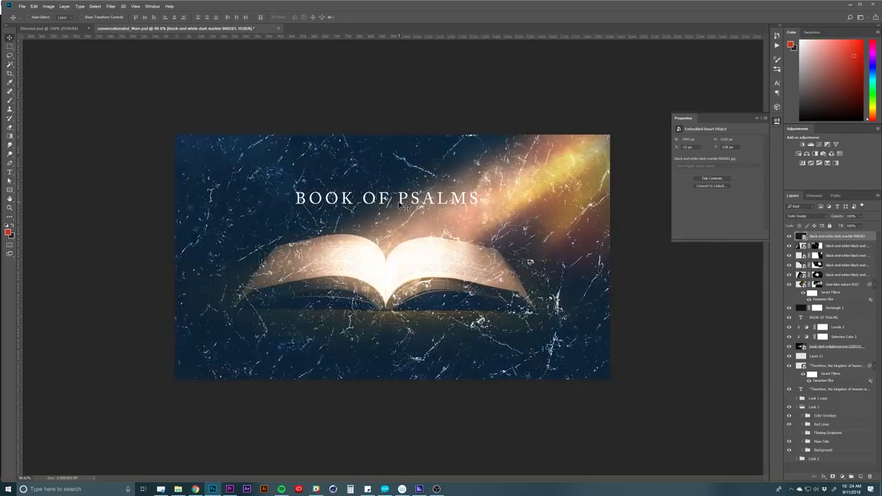
key("shift+plus")
key("shift+plus")
key("shift+plus")
key("shift+plus")
key("shift+plus")
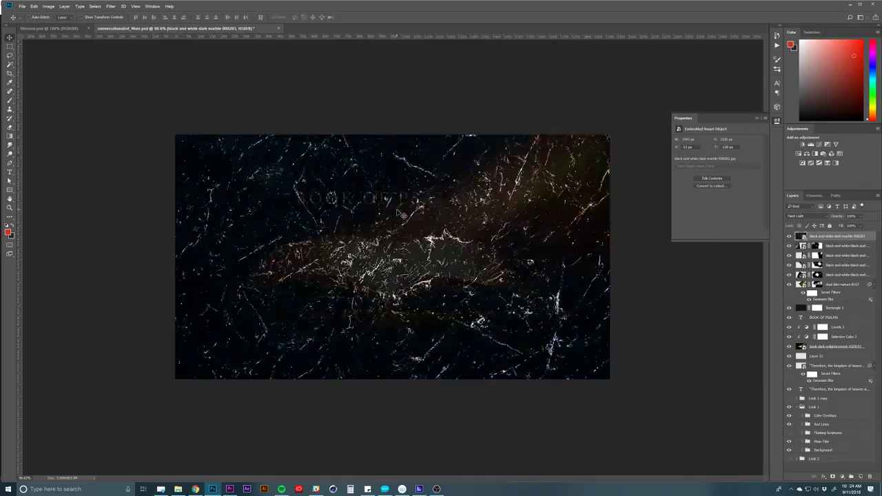
key("shift+plus")
key("shift+plus")
key("shift+plus")
key("shift+plus")
key("shift+plus")
key("shift+plus")
key("shift+plus")
key("shift+plus")
key("shift+plus")
key("shift+plus")
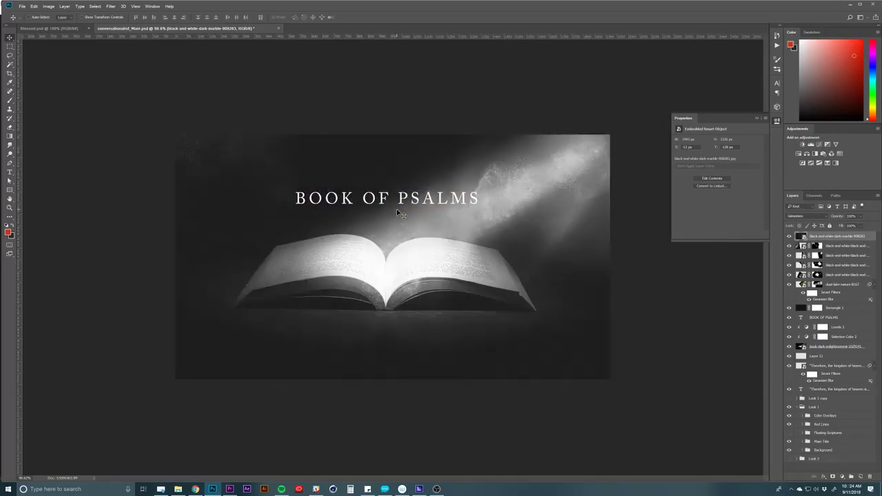
key("shift+plus")
key("shift+plus")
key("shift+plus")
key("shift+plus")
key("shift+plus")
key("shift+plus")
key("shift+plus")
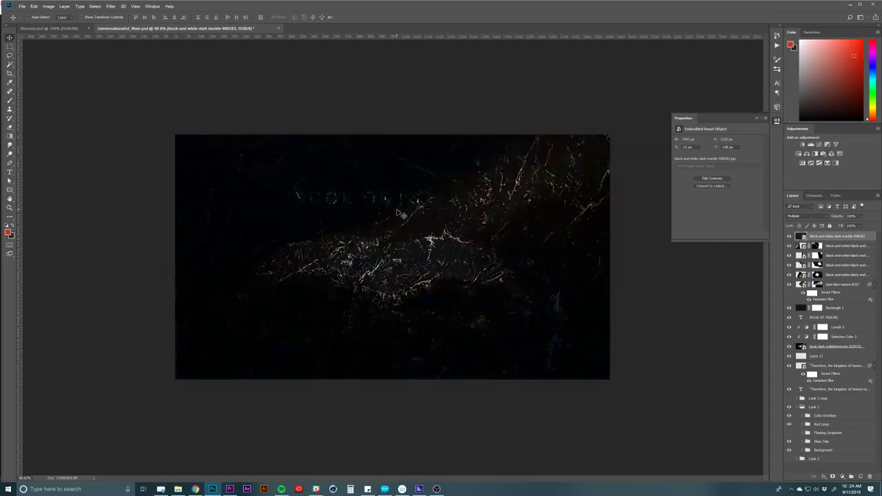
key("shift+plus")
key("shift+plus")
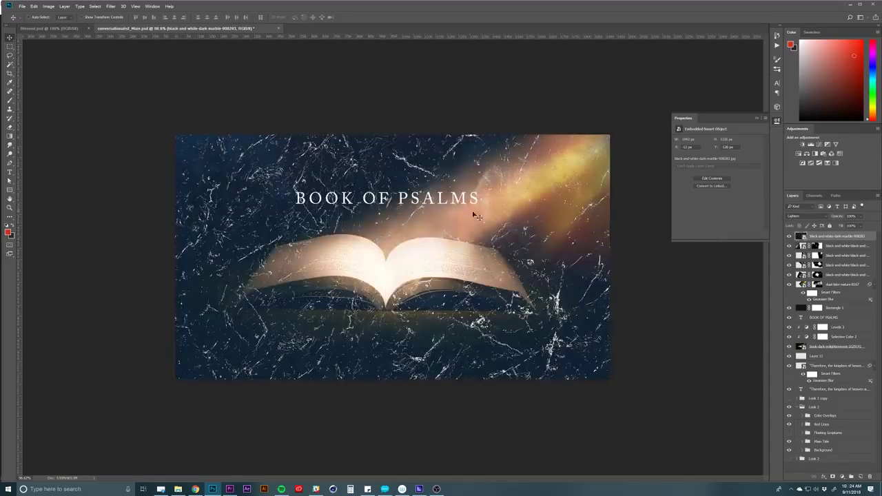
key("shift+plus")
key("shift+plus")
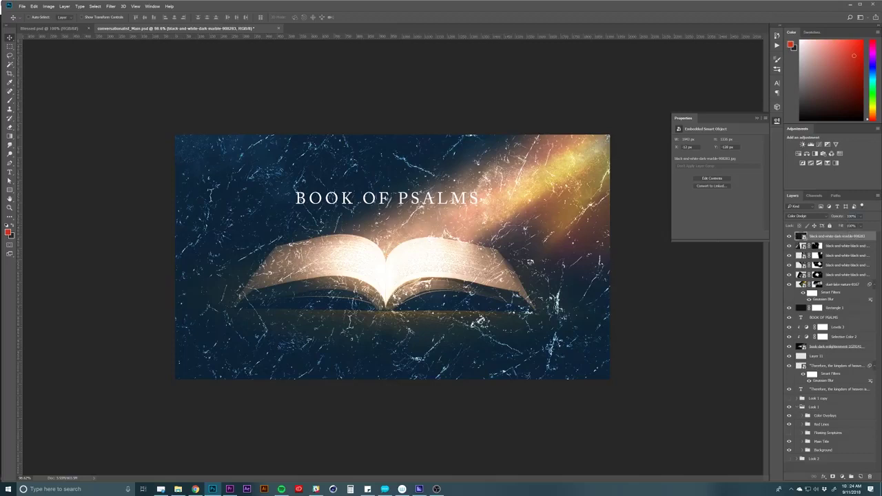
Set the marble texture layer's opacity to 5% and hide the layer
type("5")
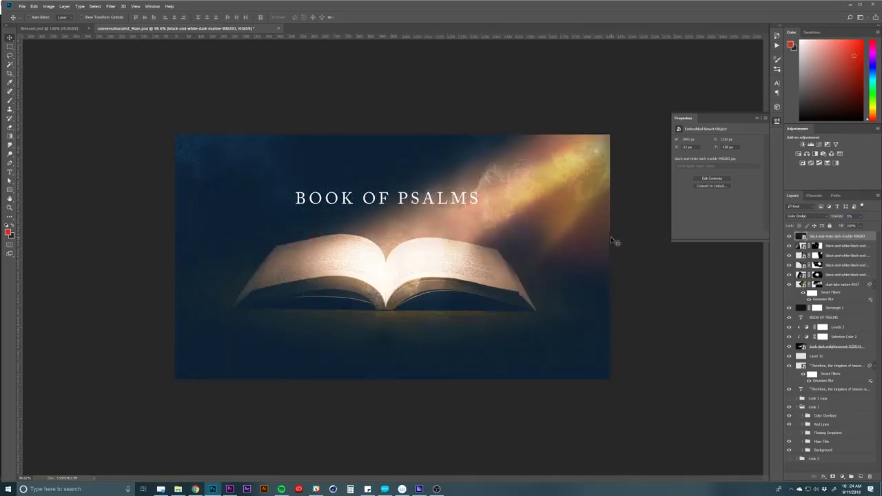
left_click(789, 237)
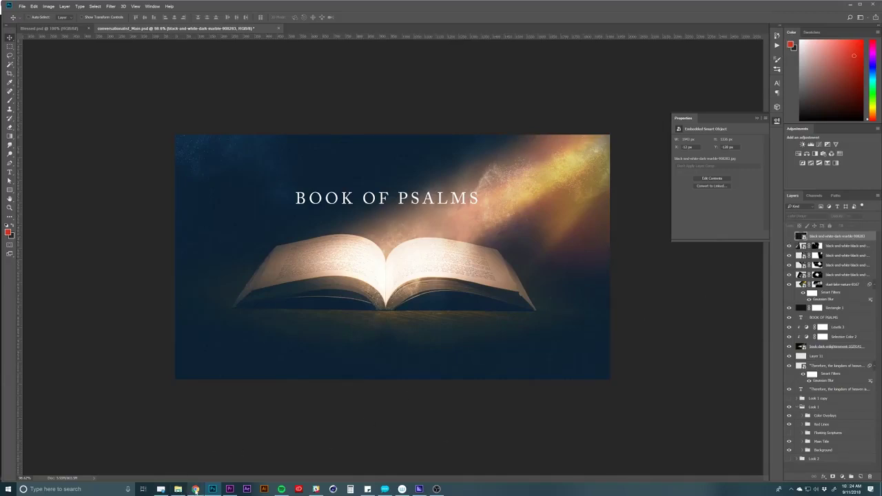
Switch to Chrome, go back from the marble image to its Pexels page and search for "texture"
mouse_move(196, 489)
left_click(196, 459)
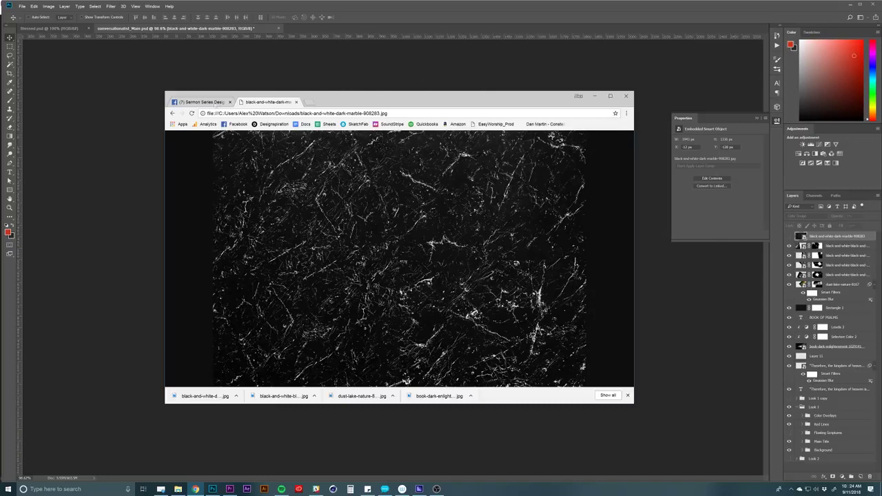
left_click(172, 113)
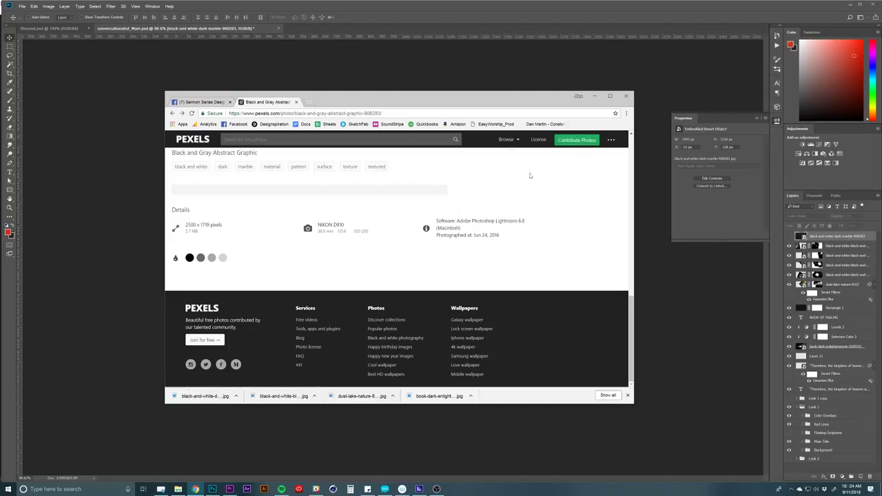
scroll(530, 175, "up", 10)
left_click(276, 140)
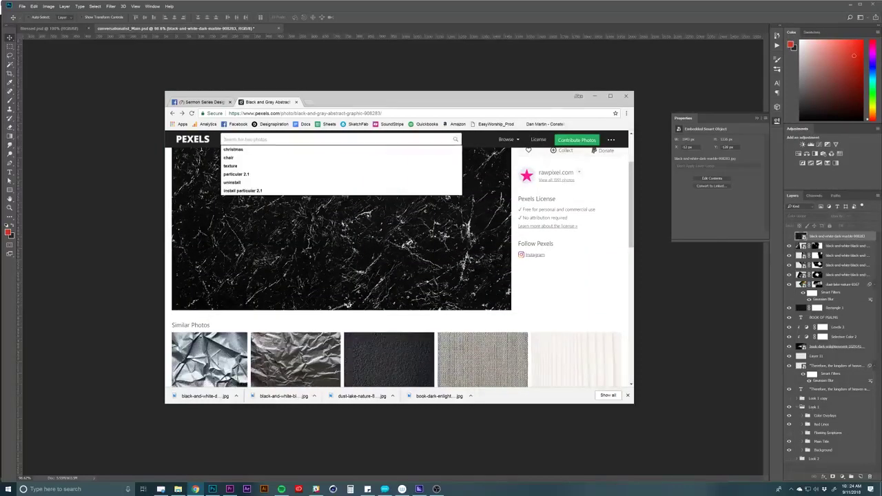
type("texture")
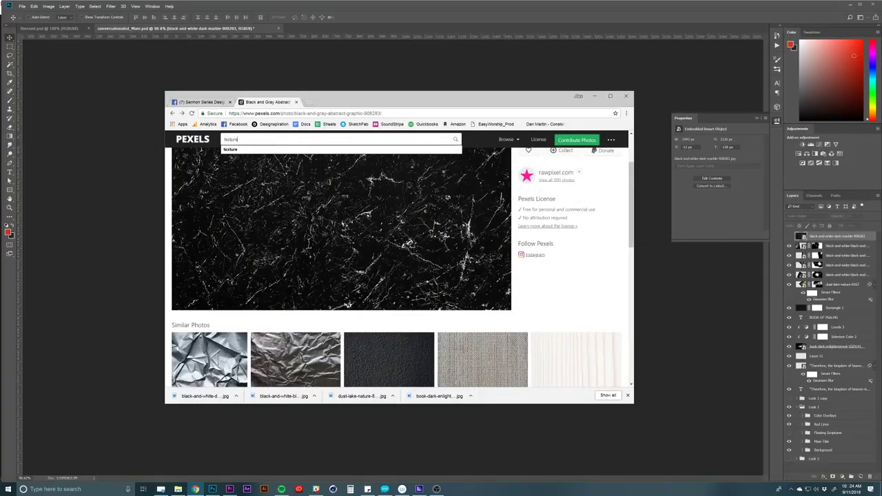
key("Return")
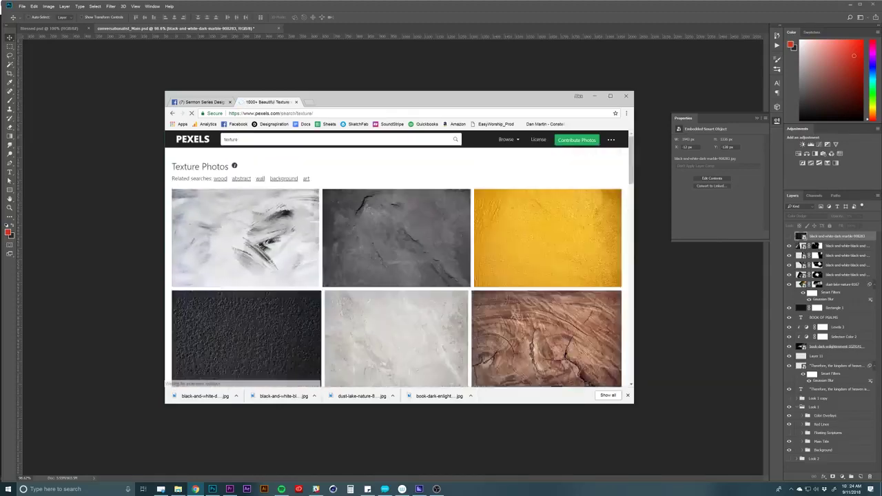
Download the pink and purple bokeh lights photo from the texture results and place it in the Photoshop document at full canvas size
scroll(359, 240, "down", 15)
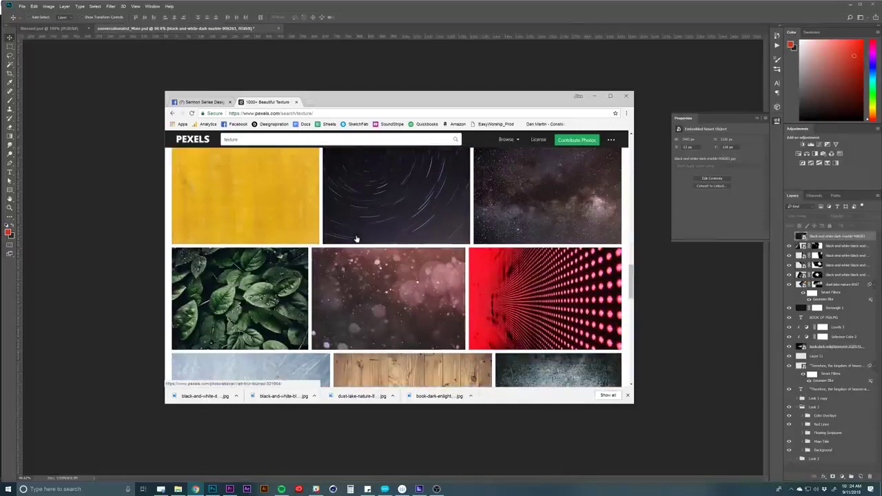
scroll(356, 239, "down", 2)
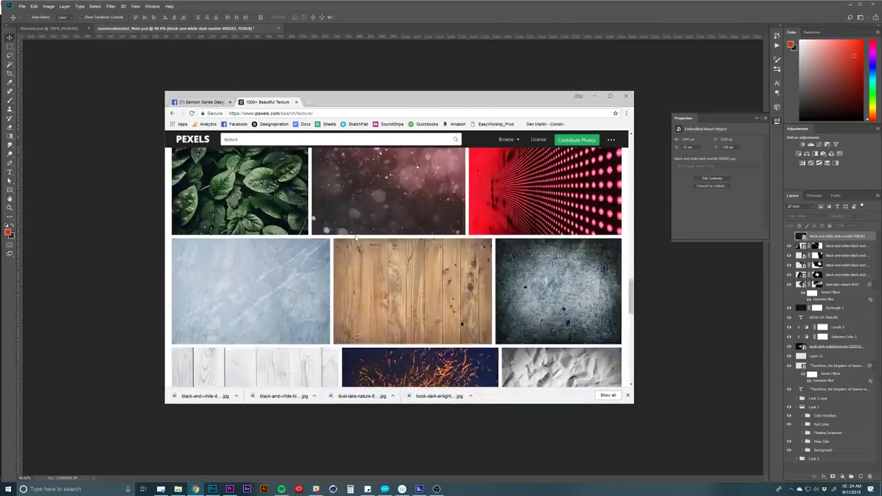
scroll(372, 241, "down", 1)
scroll(374, 248, "down", 2)
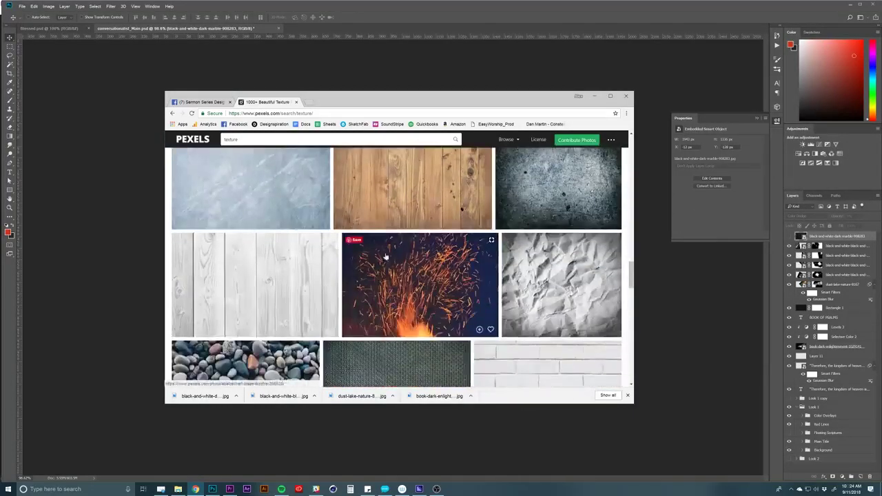
scroll(380, 253, "up", 2)
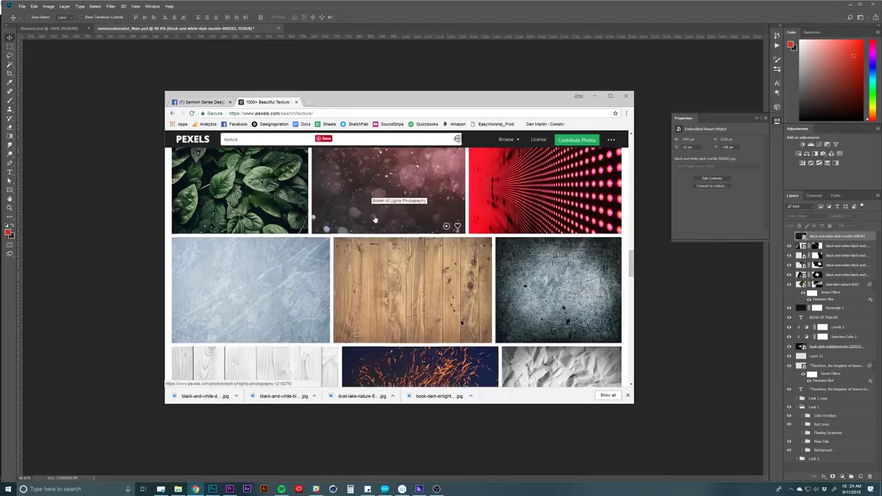
scroll(374, 221, "down", 3)
scroll(375, 221, "down", 6)
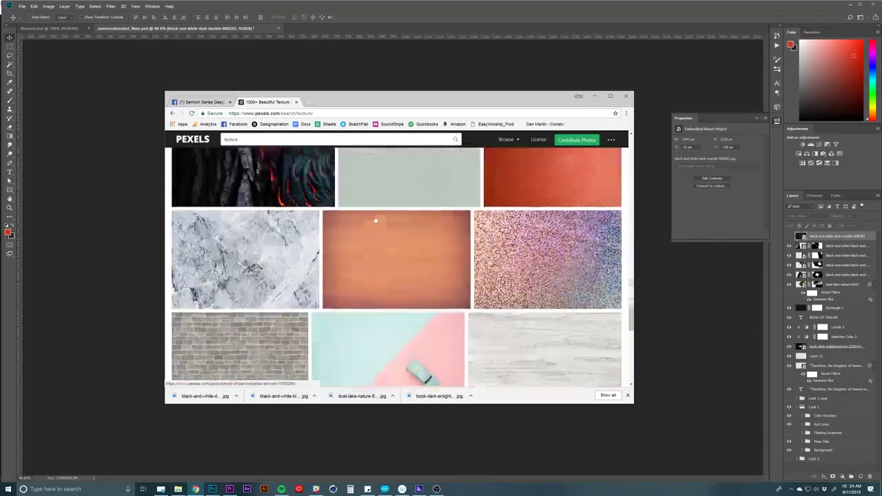
scroll(374, 219, "down", 2)
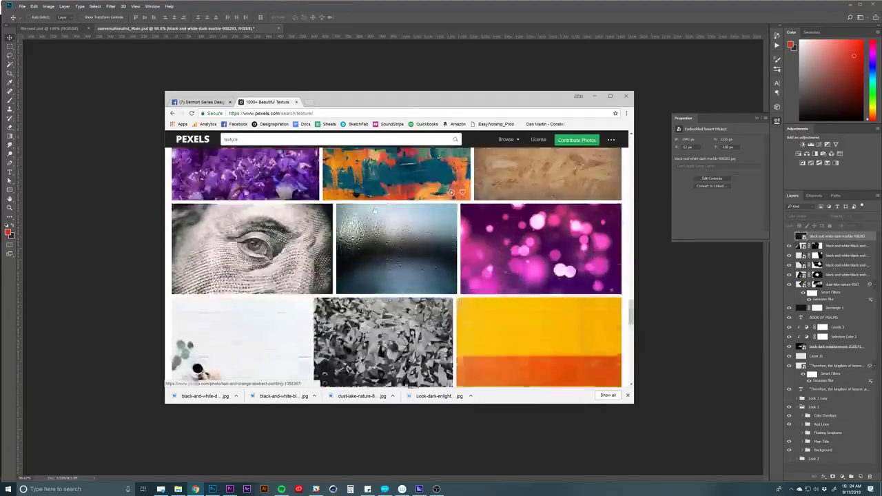
scroll(372, 220, "up", 2)
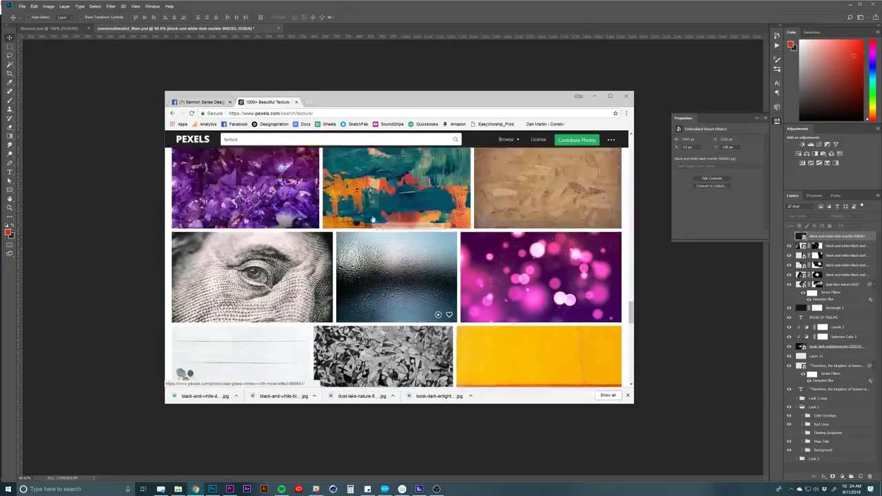
left_click(514, 292)
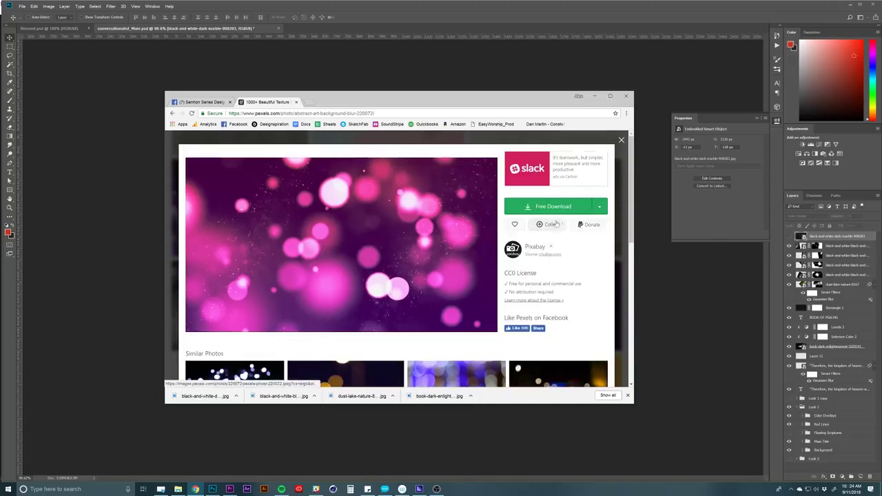
left_click(554, 206)
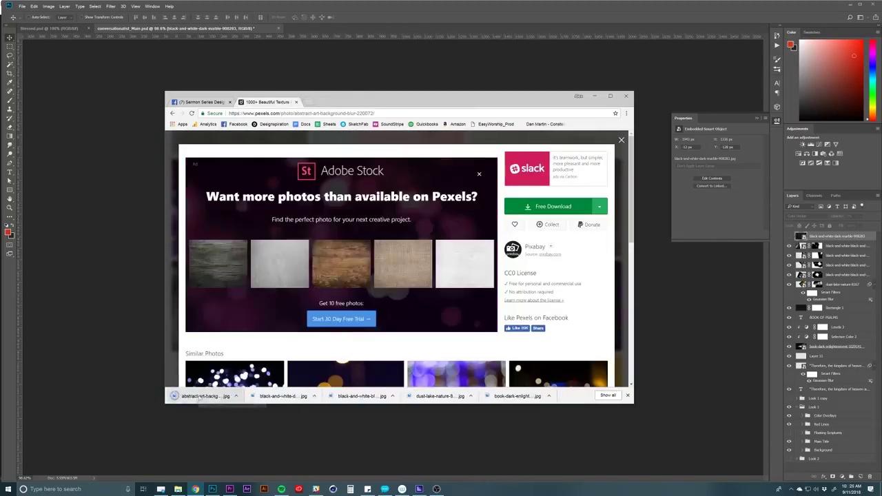
left_click_drag(160, 308, 147, 297)
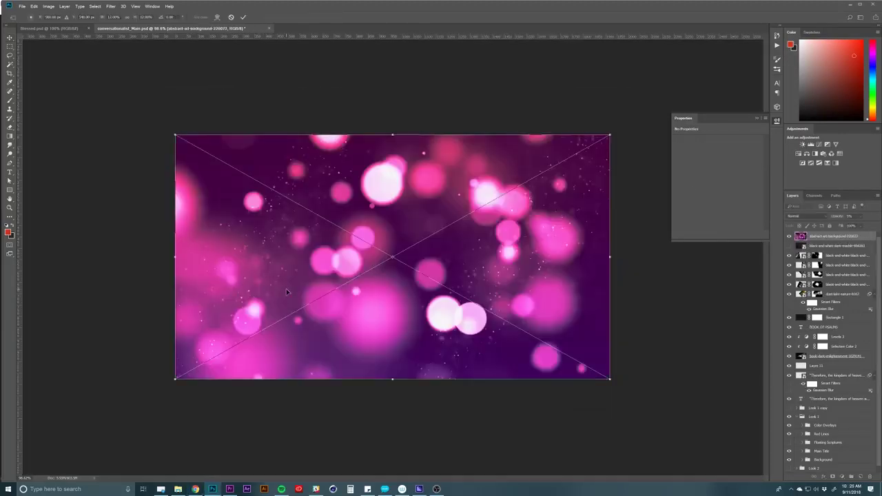
key("Return")
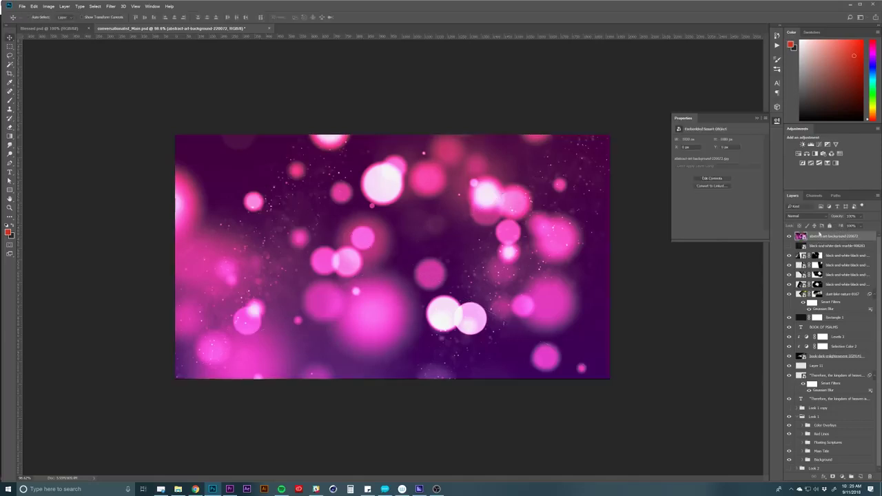
Clip a Hue/Saturation adjustment to the bokeh layer, with saturation at -68 and the hue shifted from pink to warm yellow-green
left_click(799, 154)
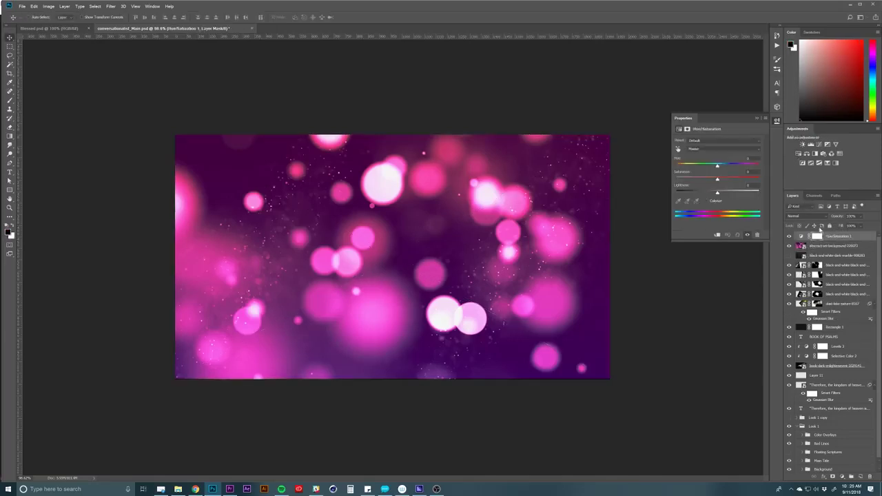
left_click(718, 235)
left_click_drag(717, 179, 697, 181)
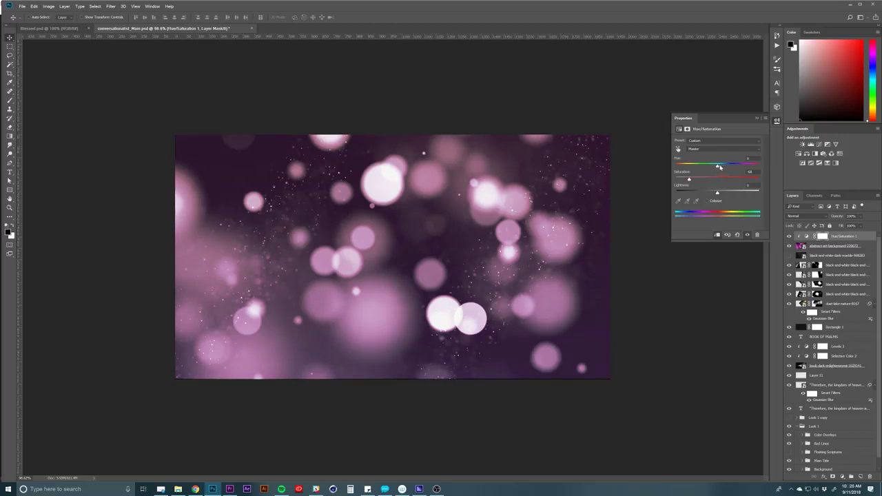
left_click_drag(732, 168, 745, 169)
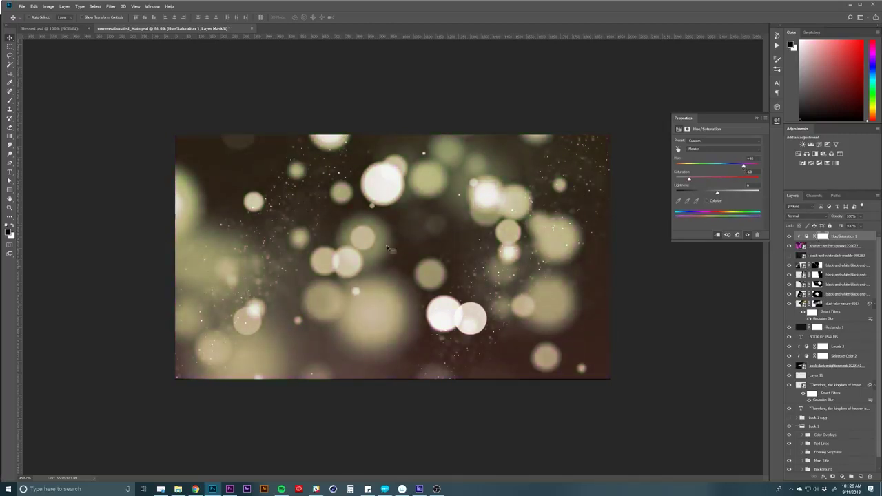
Cycle through the blend modes on the bokeh image layer and settle on Color Dodge
left_click(841, 249)
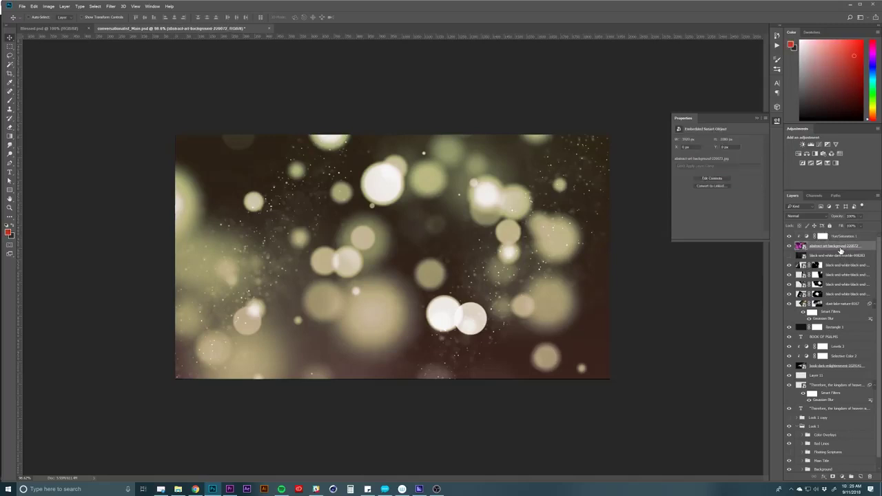
key("shift+plus")
key("shift+plus")
key("shift+plus")
key("shift+plus")
key("shift+plus")
key("shift+plus")
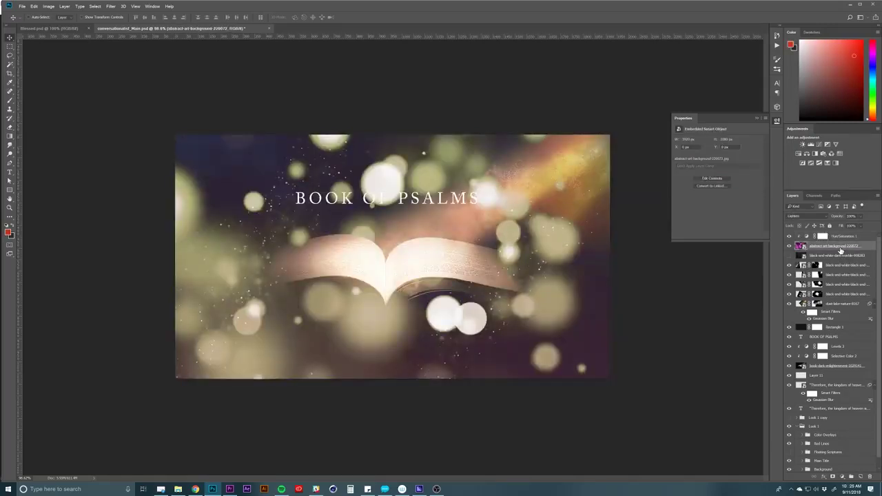
key("shift+plus")
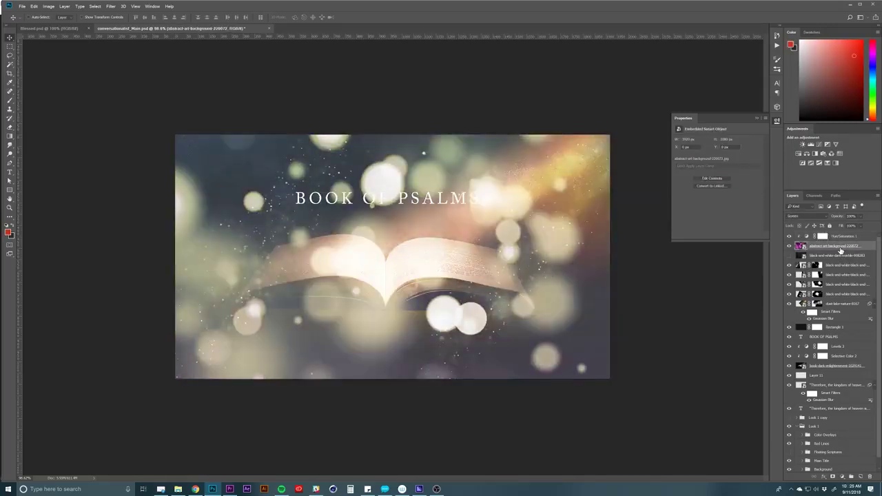
key("shift+plus")
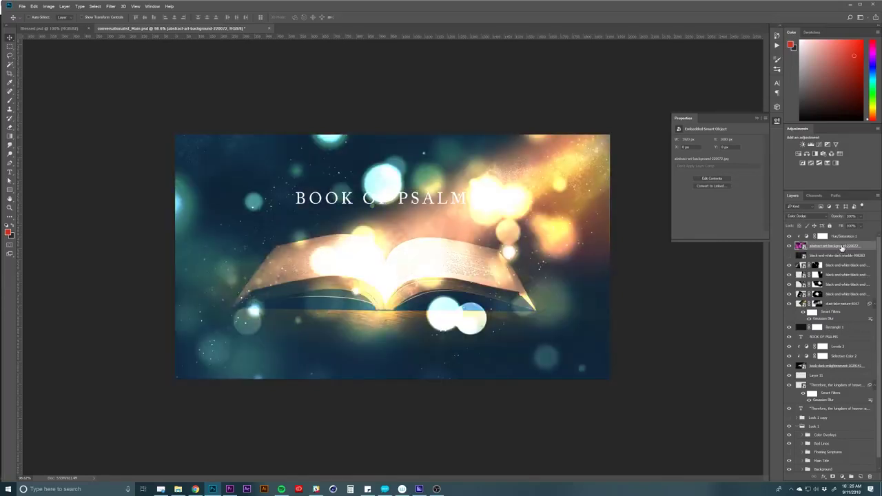
Scale the bokeh layer down around its centre to roughly half size over the book and reduce its opacity
key("ctrl+t")
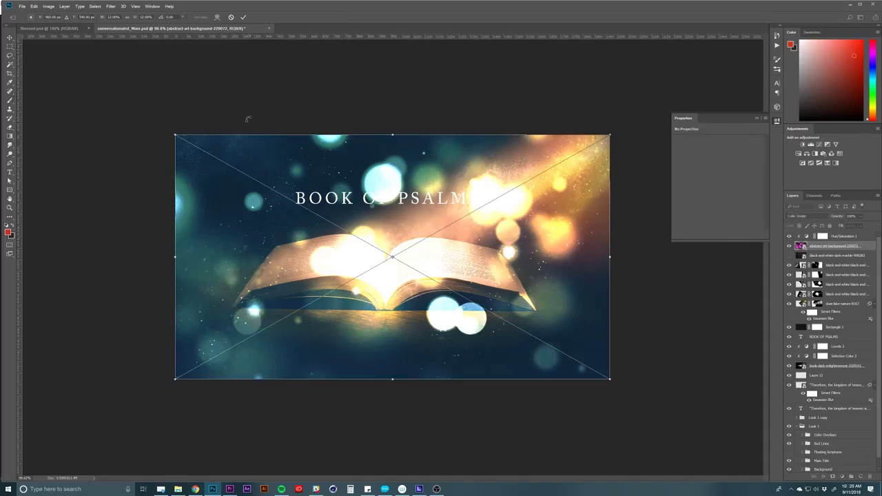
left_click_drag(174, 134, 283, 195)
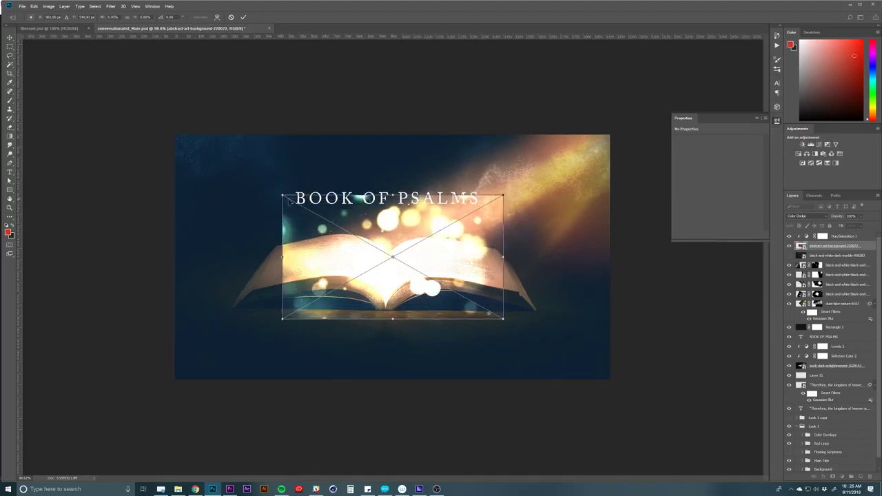
key("Return")
key("b")
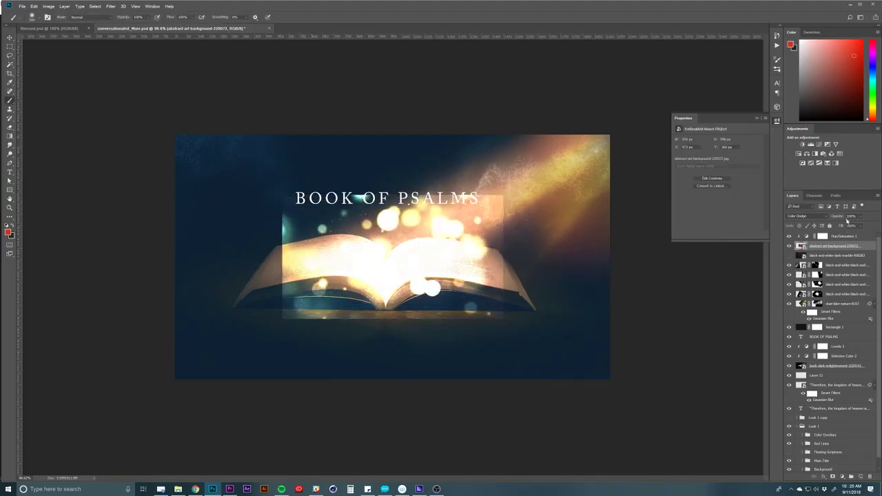
left_click_drag(848, 221, 817, 219)
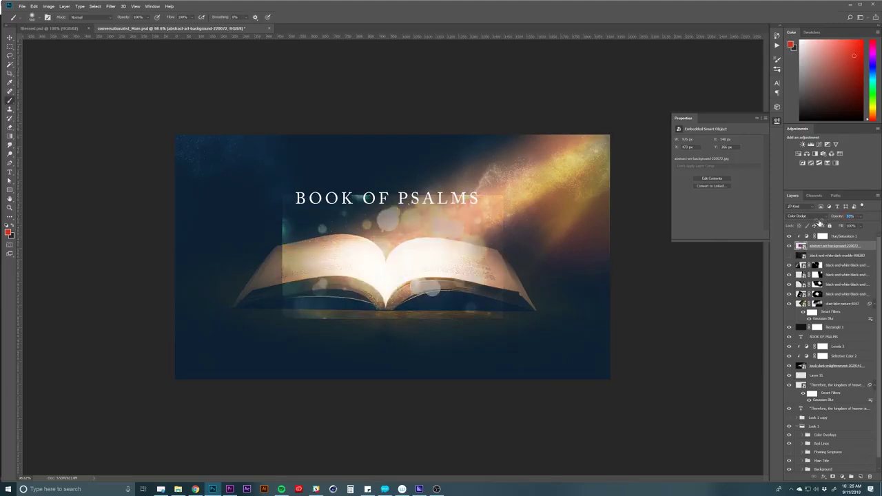
Enlarge the bokeh layer from its centre beyond the canvas edges, about 2660 px wide, and lower its opacity to 2%
key("ctrl+t")
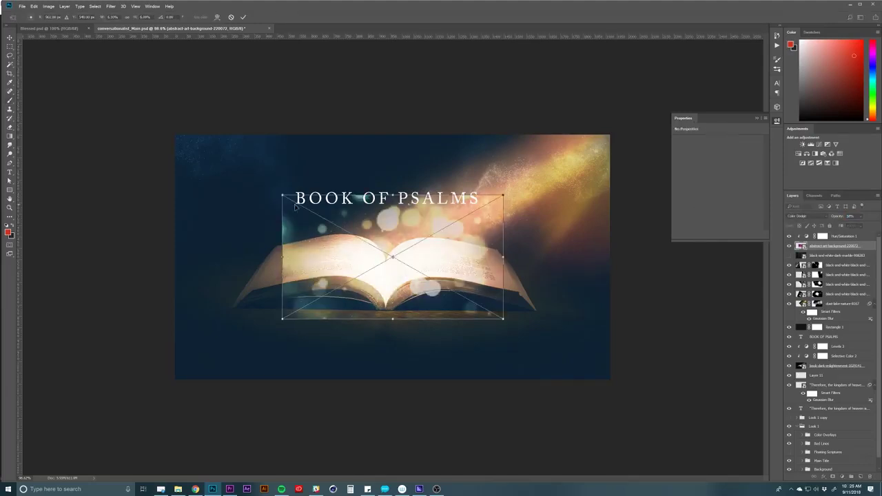
left_click_drag(280, 195, 65, 134)
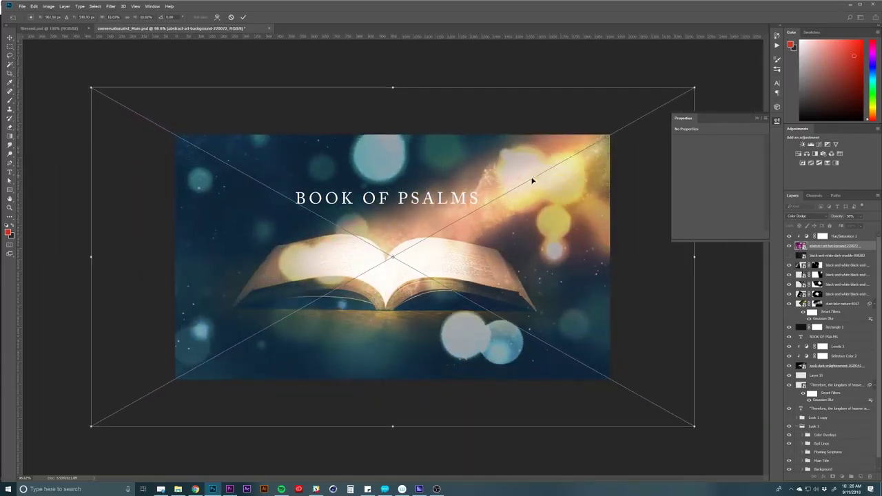
key("Return")
left_click_drag(832, 216, 816, 217)
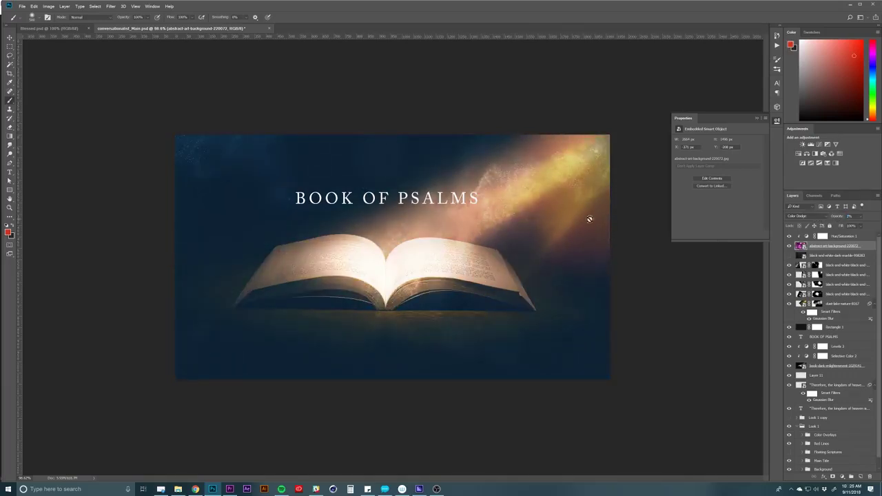
Browse the Pexels texture search results for further overlay images, and return to the Photoshop document
left_click(195, 489)
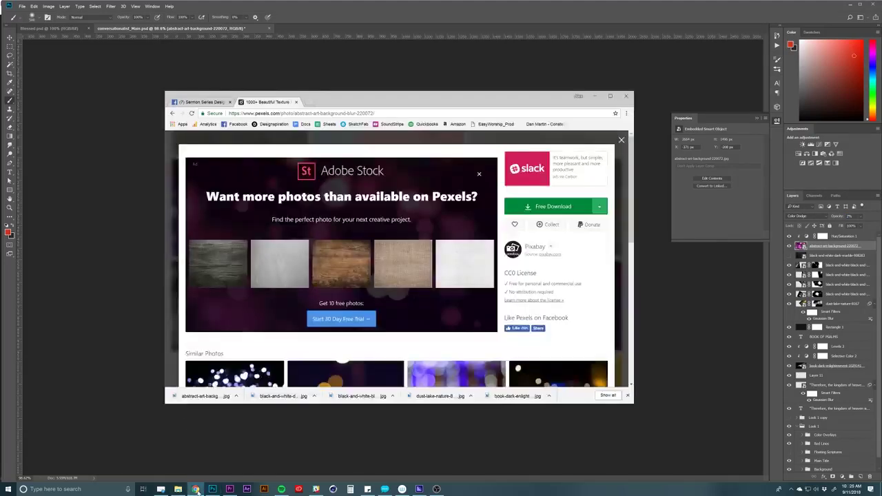
left_click(516, 197)
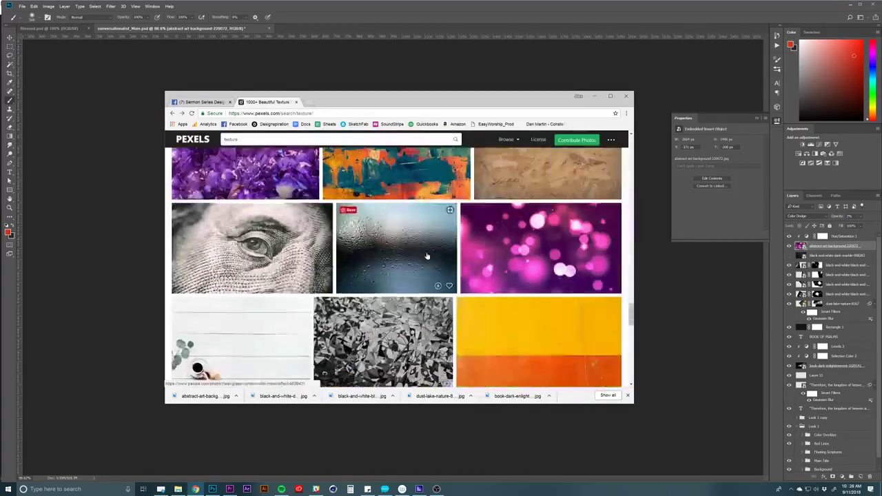
scroll(427, 255, "down", 4)
scroll(408, 259, "down", 2)
scroll(410, 257, "down", 6)
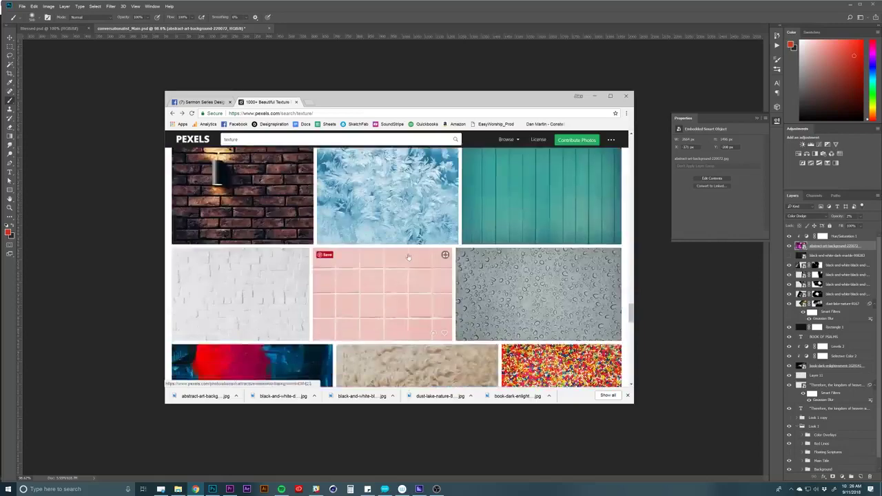
scroll(410, 243, "down", 4)
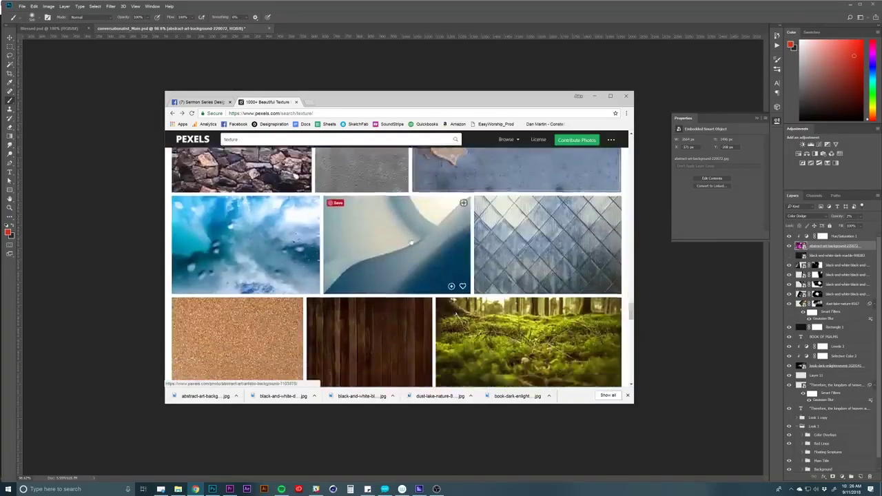
scroll(407, 241, "up", 3)
scroll(403, 248, "down", 3)
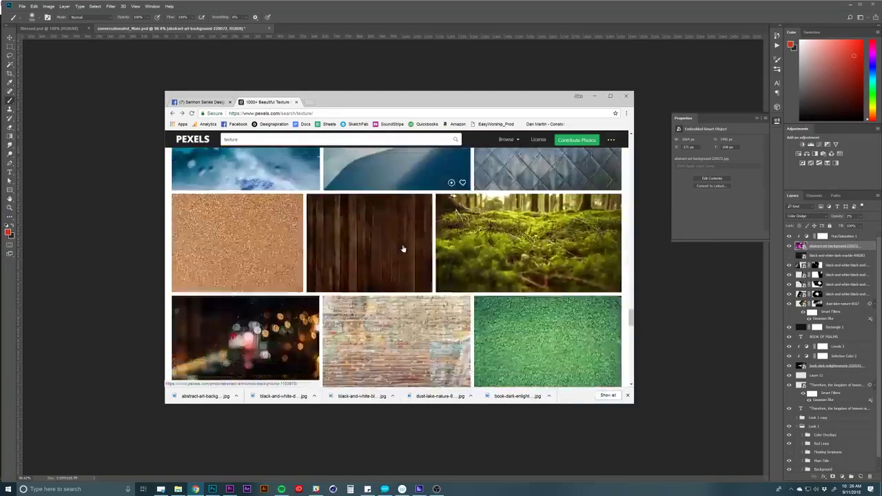
scroll(404, 250, "up", 2)
scroll(404, 252, "down", 3)
scroll(403, 250, "down", 6)
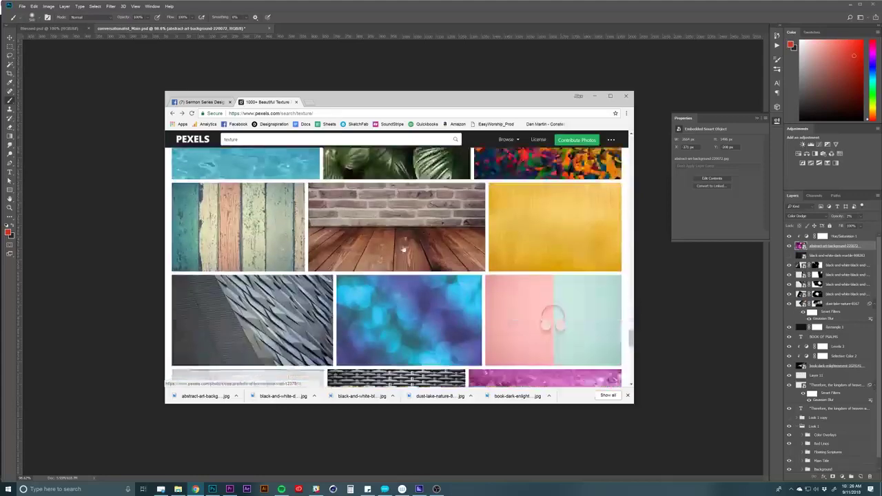
scroll(403, 250, "down", 2)
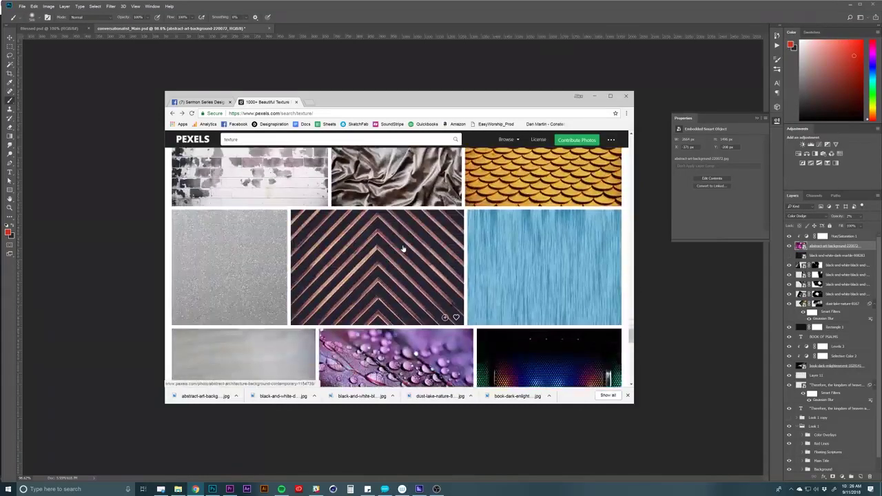
scroll(403, 248, "down", 2)
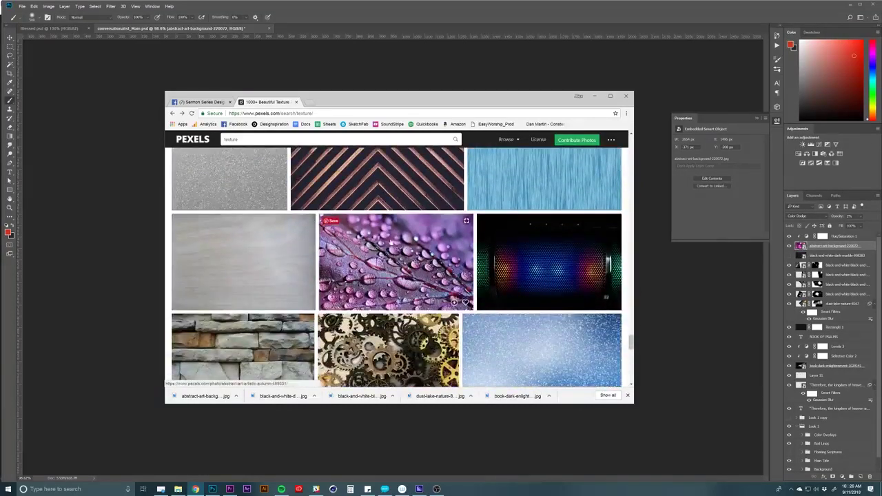
scroll(385, 243, "down", 5)
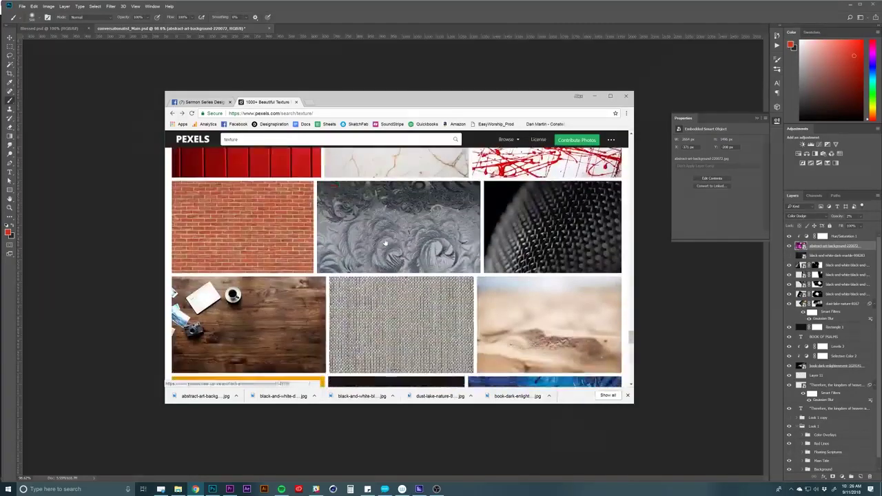
scroll(385, 242, "down", 5)
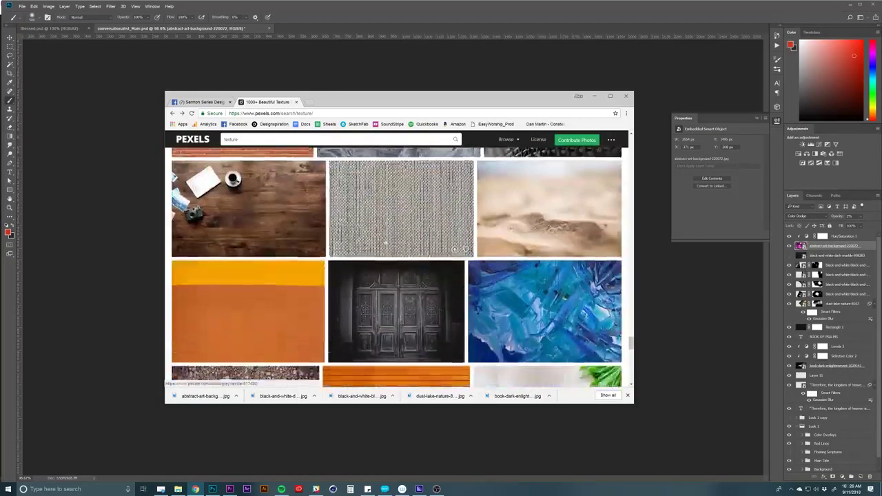
scroll(384, 243, "down", 4)
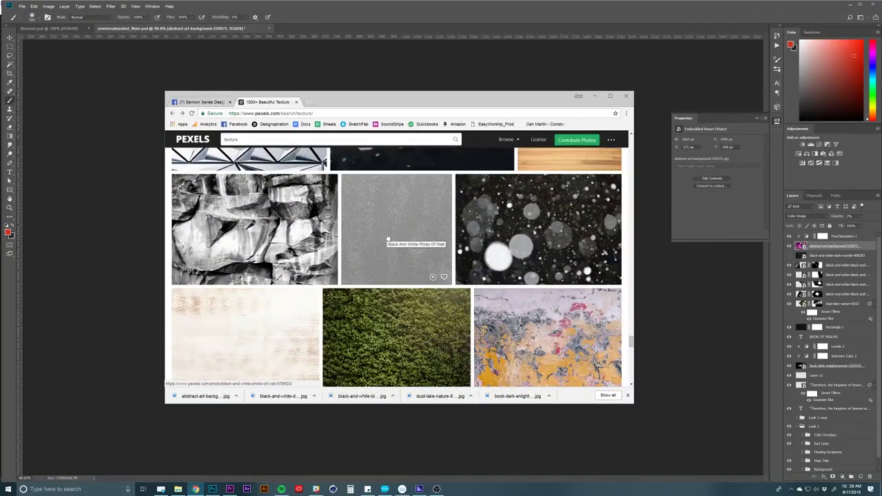
scroll(380, 231, "down", 6)
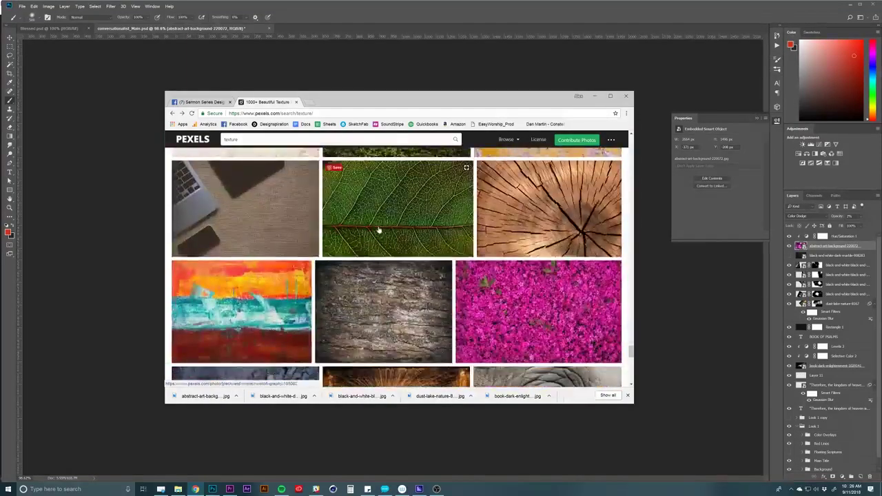
scroll(378, 230, "down", 5)
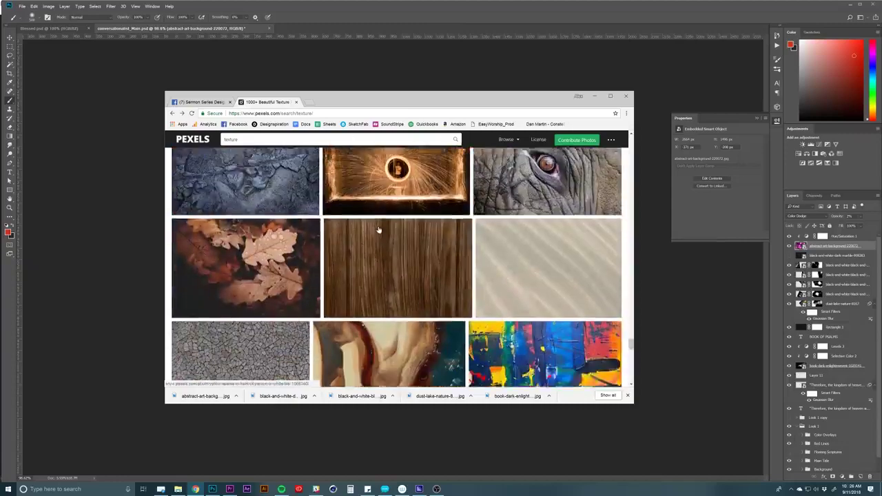
scroll(380, 229, "down", 12)
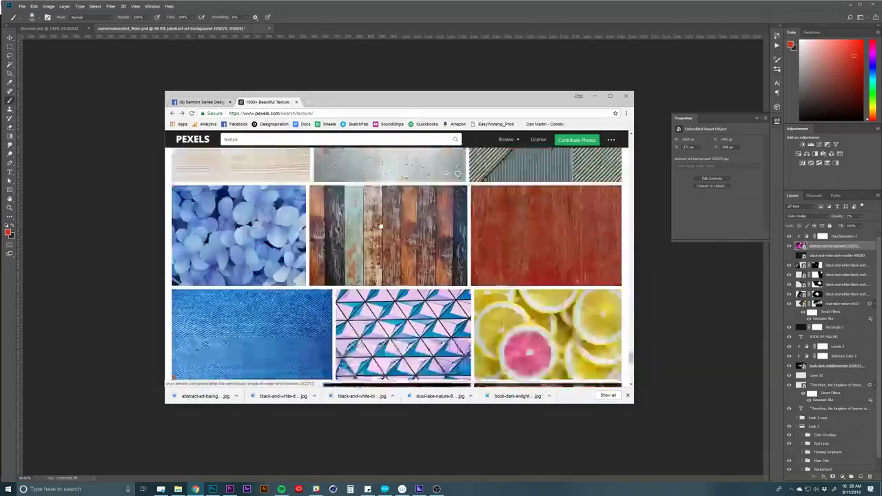
scroll(380, 225, "down", 8)
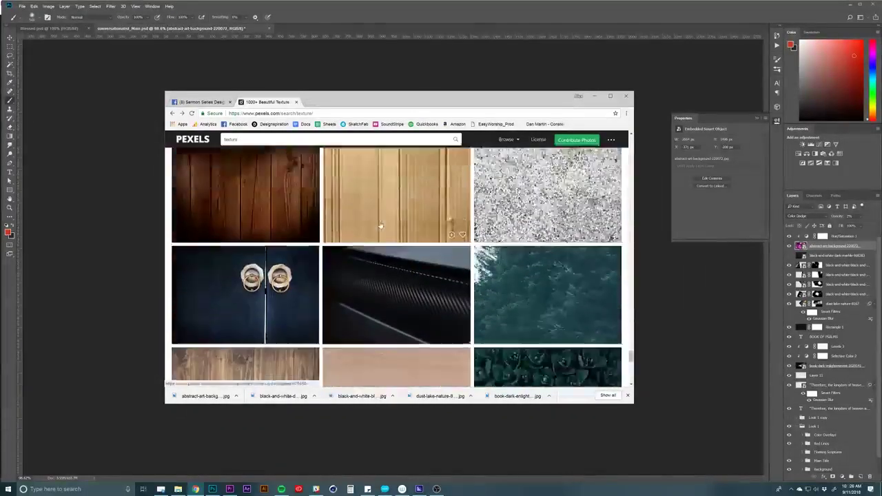
scroll(380, 225, "down", 12)
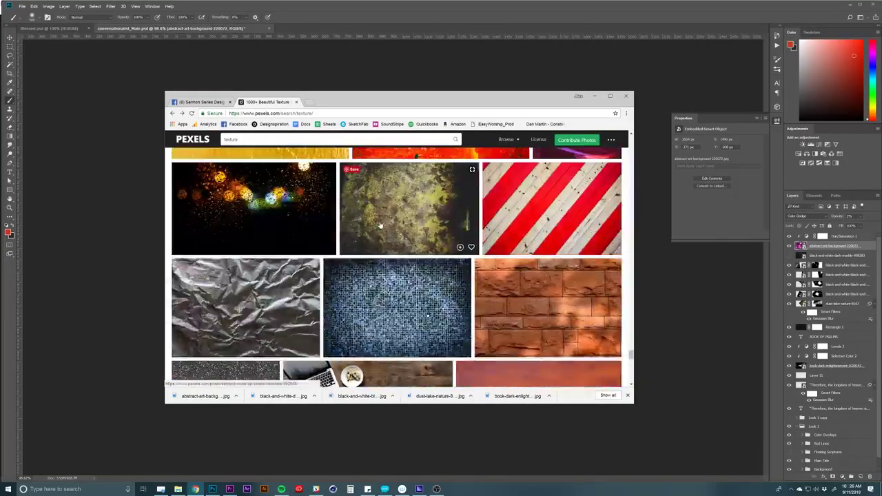
scroll(380, 225, "down", 5)
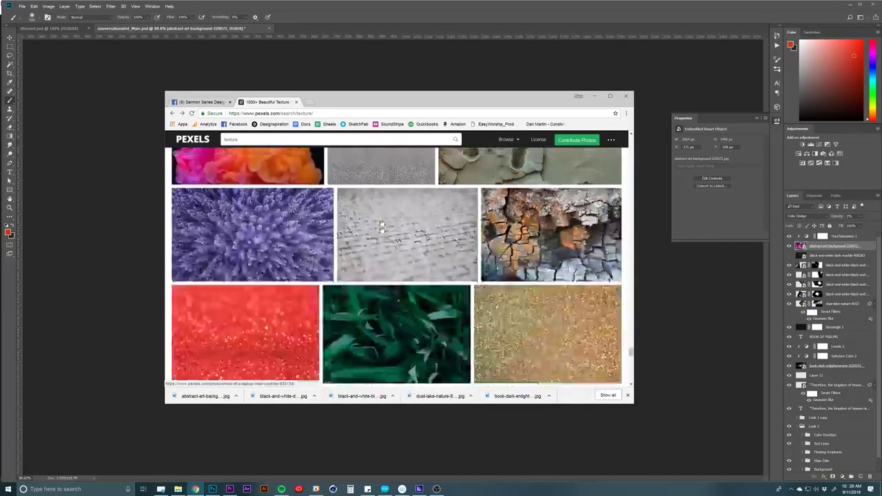
scroll(380, 225, "up", 3)
scroll(381, 223, "down", 3)
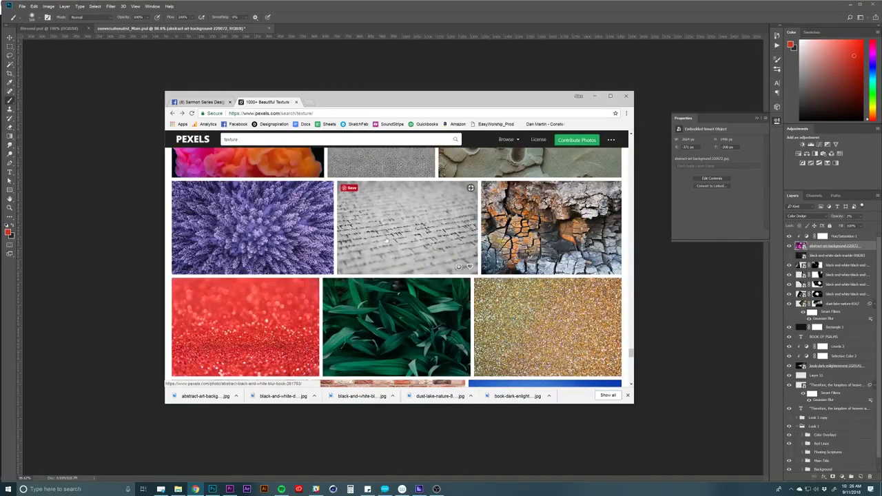
scroll(396, 230, "down", 6)
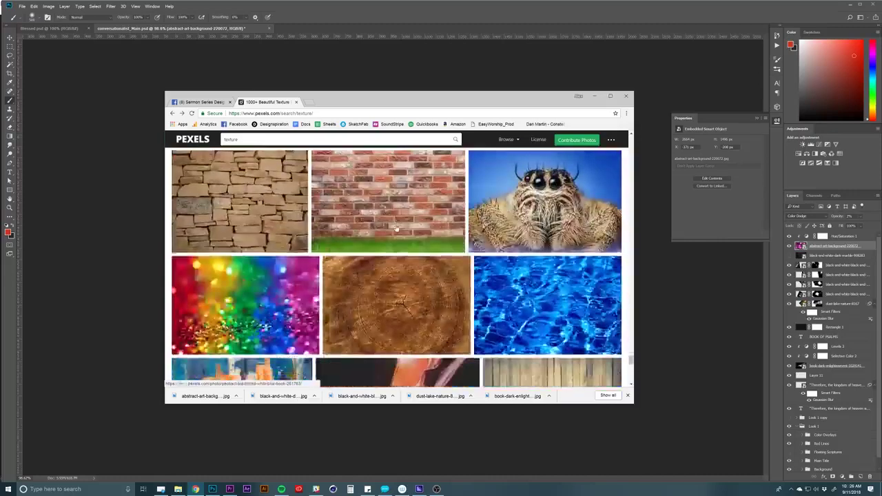
scroll(396, 230, "down", 5)
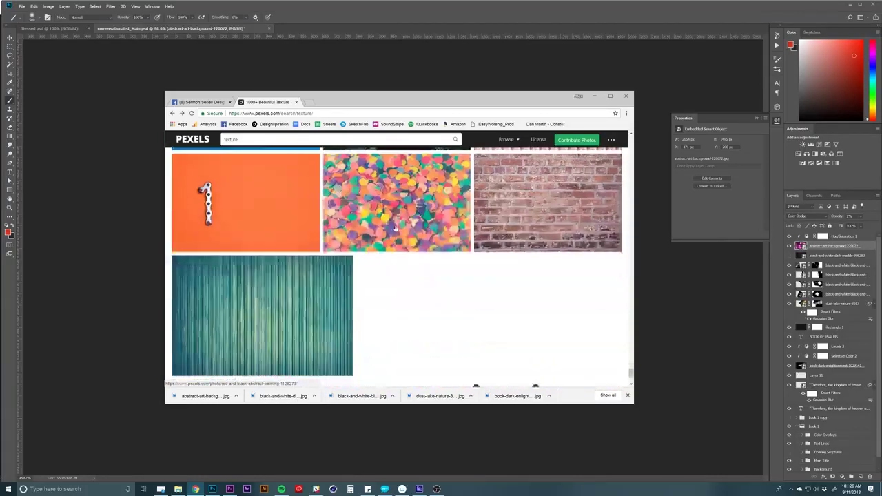
scroll(395, 229, "down", 4)
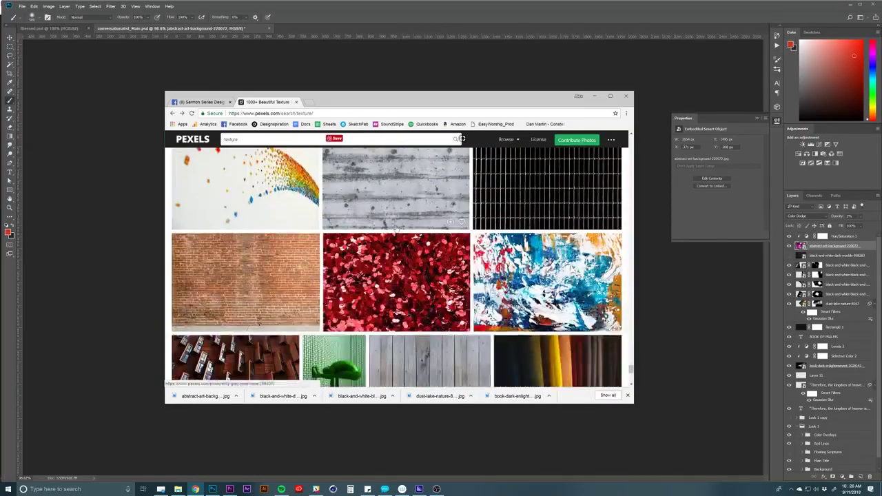
scroll(383, 248, "down", 2)
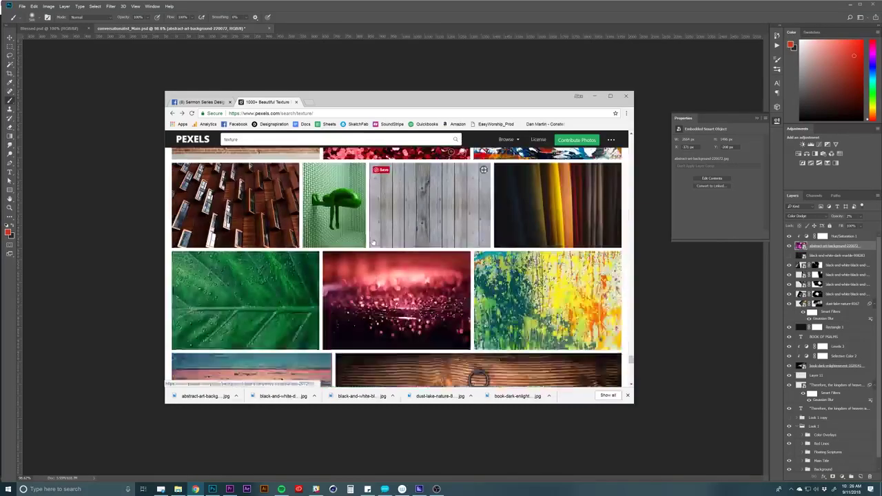
scroll(410, 279, "down", 3)
left_click(104, 210)
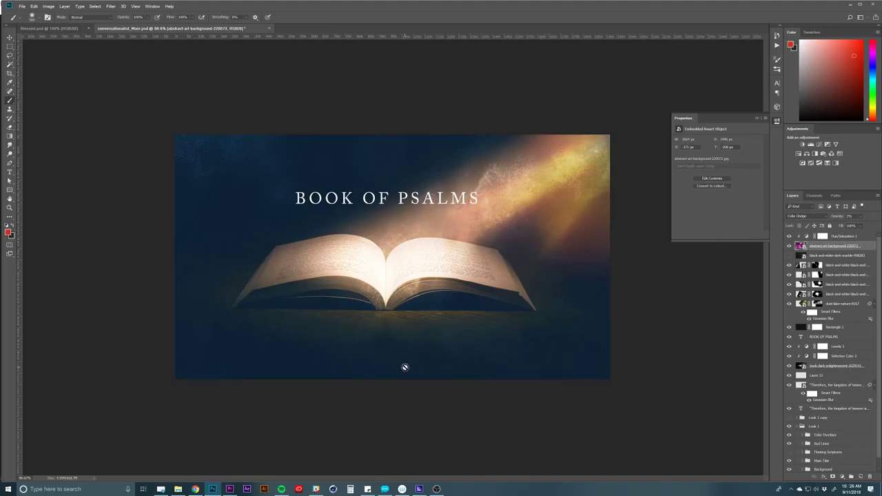
Move the faint scripture text layer directly above Rectangle 1 and shift its text block right and slightly down over the book's left page
key("t")
left_click_drag(226, 201, 239, 305)
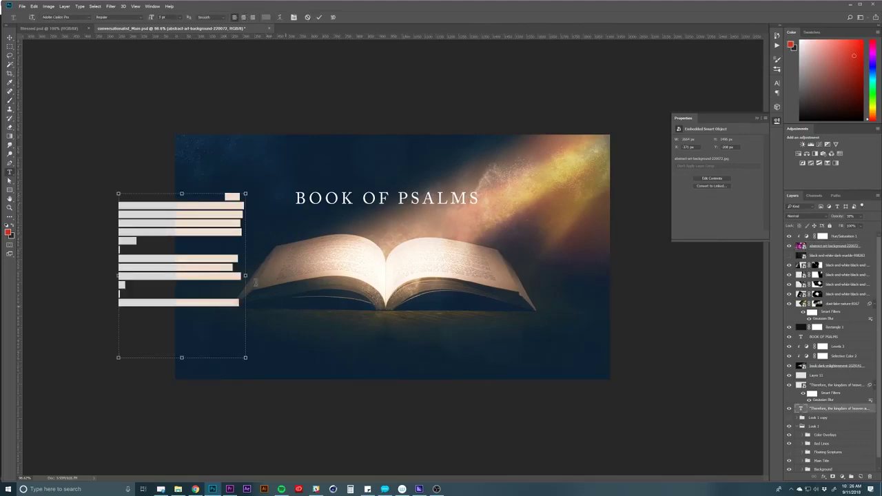
left_click_drag(833, 409, 833, 311)
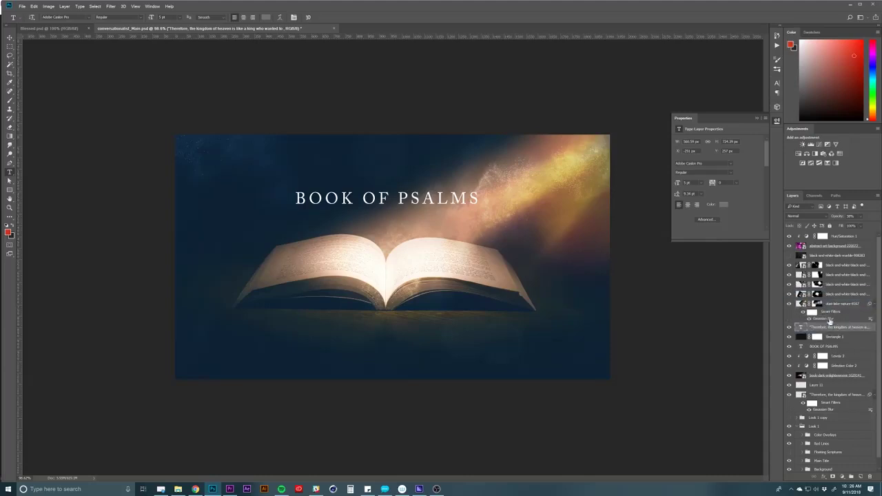
key("v")
left_click_drag(151, 224, 256, 253)
Duplicate the scripture text block into the lower-right area of the canvas, then reapply the last filter to the rasterized copy
left_click_drag(362, 268, 621, 352)
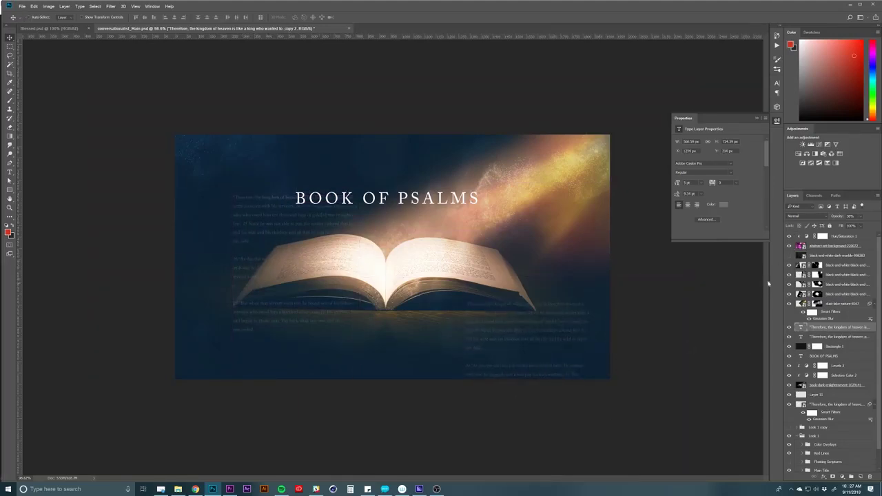
left_click(111, 8)
left_click(114, 22)
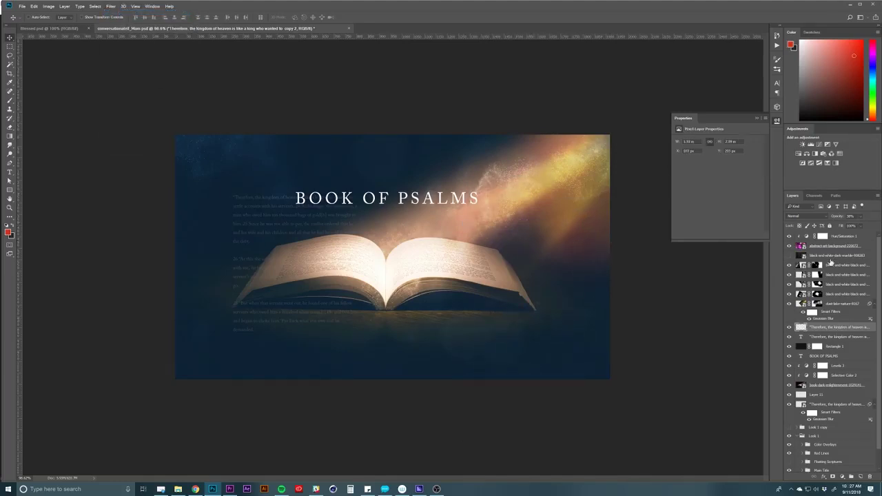
Delete the hidden black-and-white dark marble layer after toggling its visibility
left_click(829, 256)
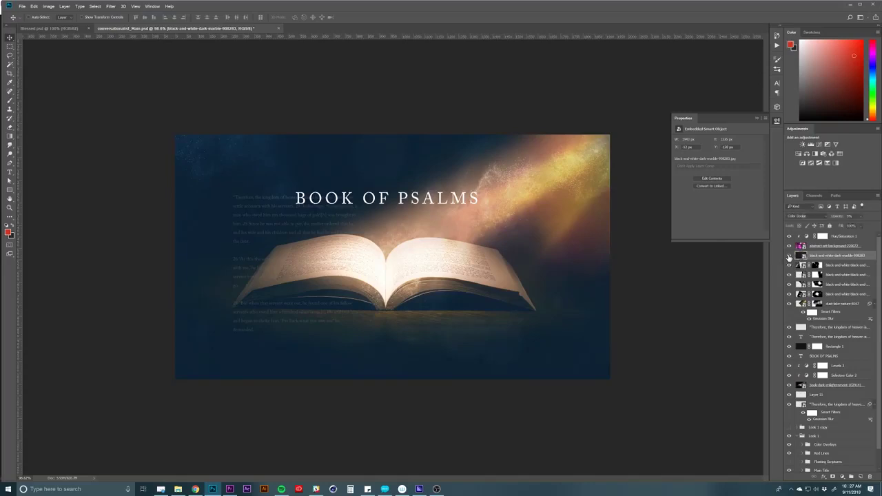
left_click(789, 255)
key("Delete")
Group all layers from the Hue/Saturation adjustment down to the dust-lake-nature image and name the group Overlays
left_click(834, 237)
left_click(835, 295, "shift")
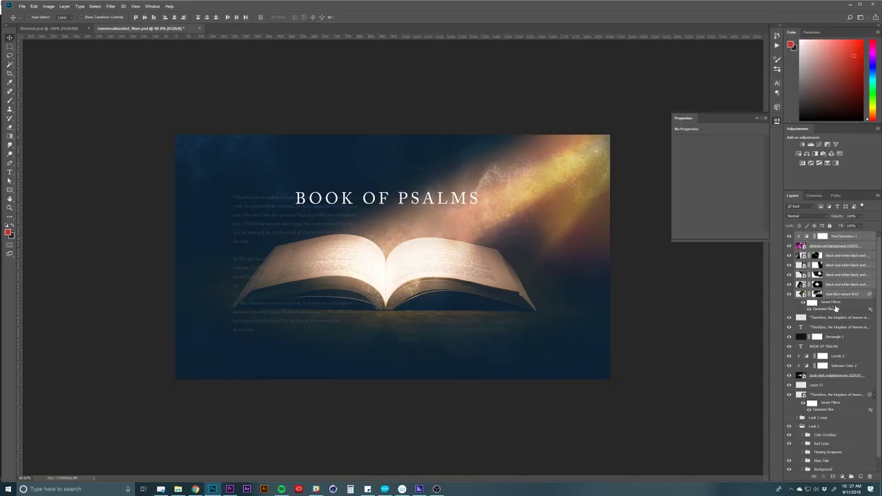
key("ctrl+g")
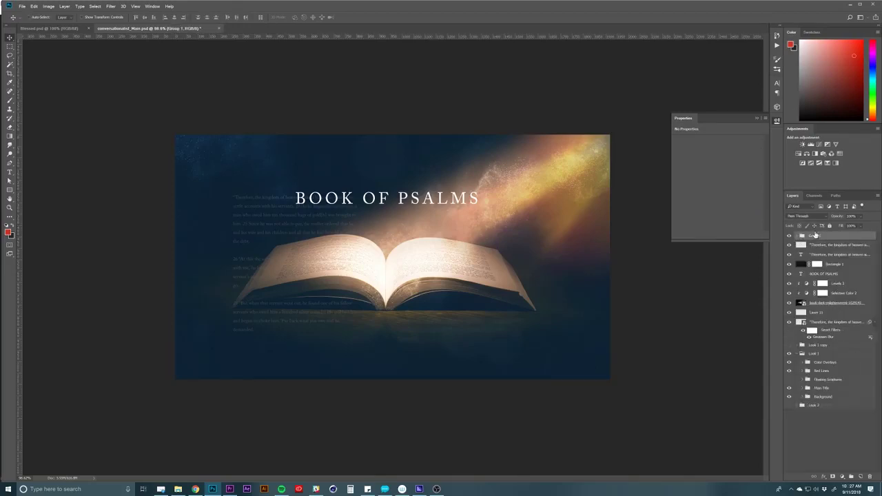
double_click(815, 236)
key("Return")
Unclip the Levels and Selective Color adjustments from the book image and stack them above the Overlays group, which sits directly over Rectangle 1
left_click(844, 283)
left_click(844, 293, "shift")
left_click_drag(845, 293, 837, 275)
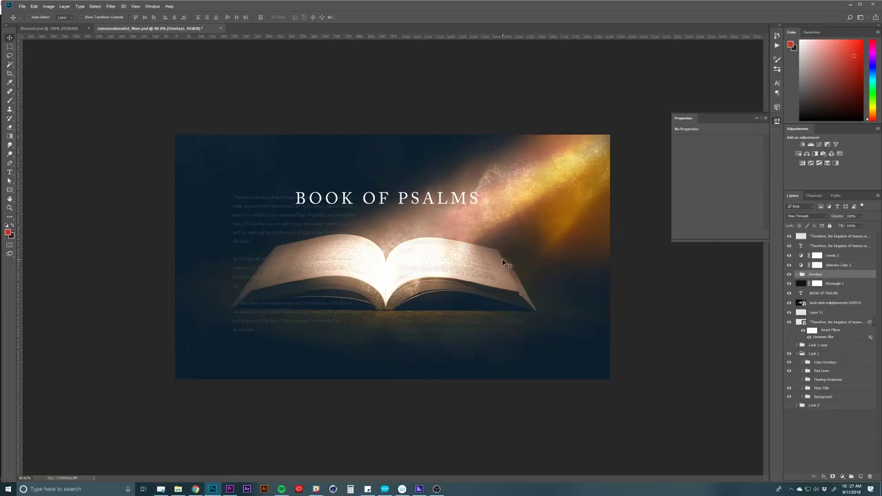
Isolate the book image layer to view it alone, restore all layers' visibility and deselect the layers
left_click(788, 304, "alt")
left_click(789, 303, "alt")
left_click(810, 438)
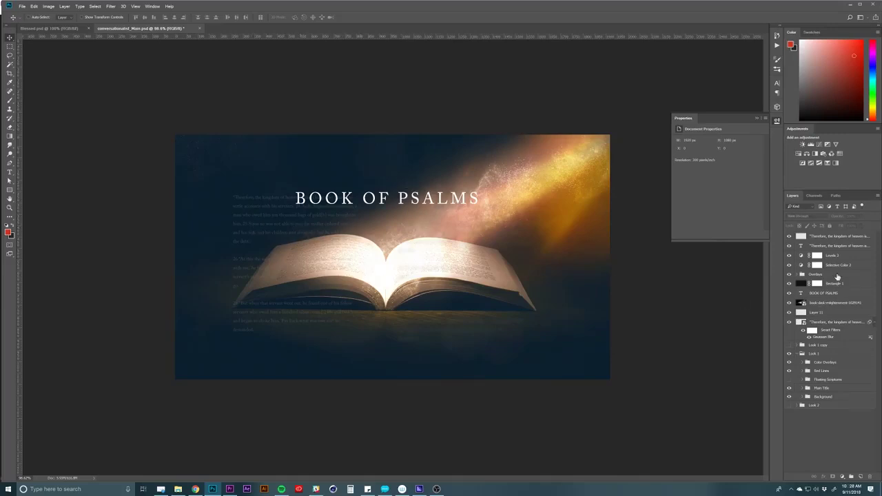
Move the editable scripture text block up and left to the canvas's left edge, clear of the book, and deselect the layer
left_click(837, 275)
left_click(835, 246)
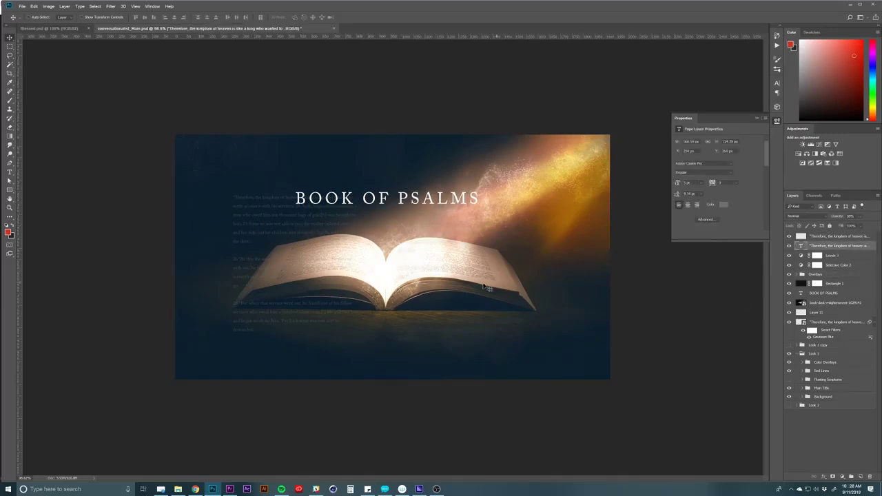
left_click_drag(237, 239, 160, 227)
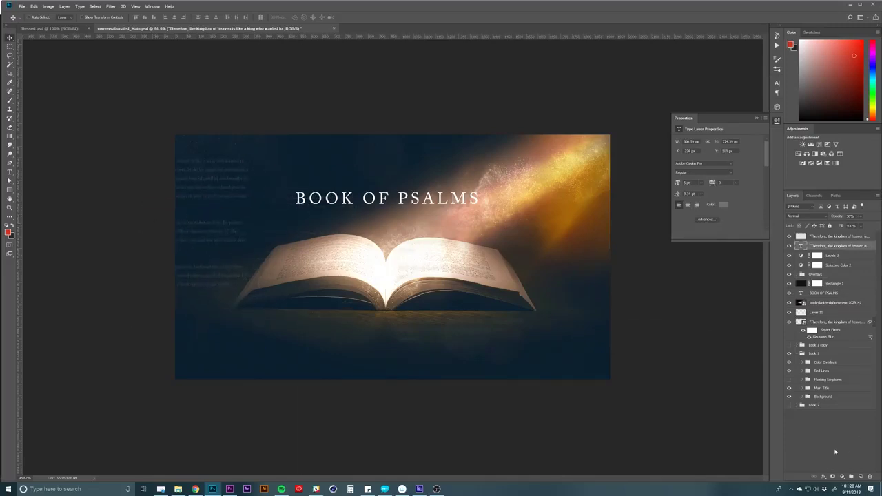
left_click(834, 451)
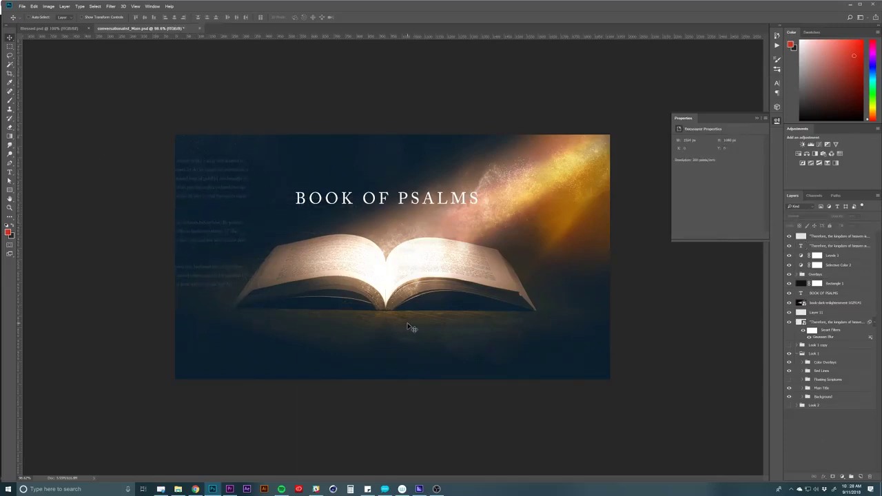